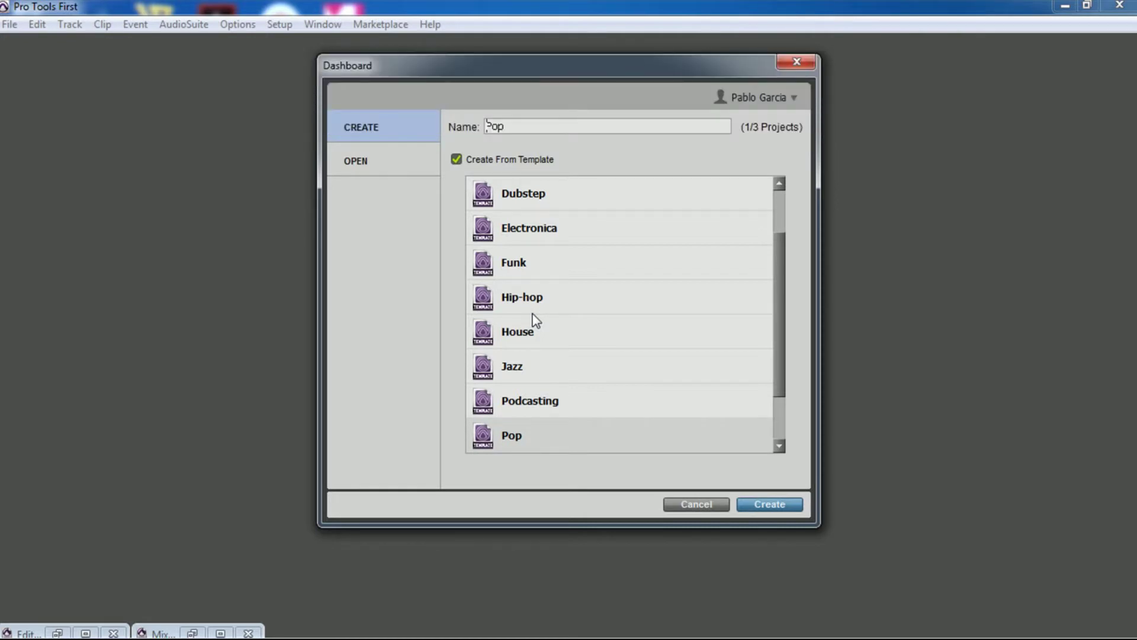
Choose the Pop template for the project and maximize the Edit window
click(543, 438)
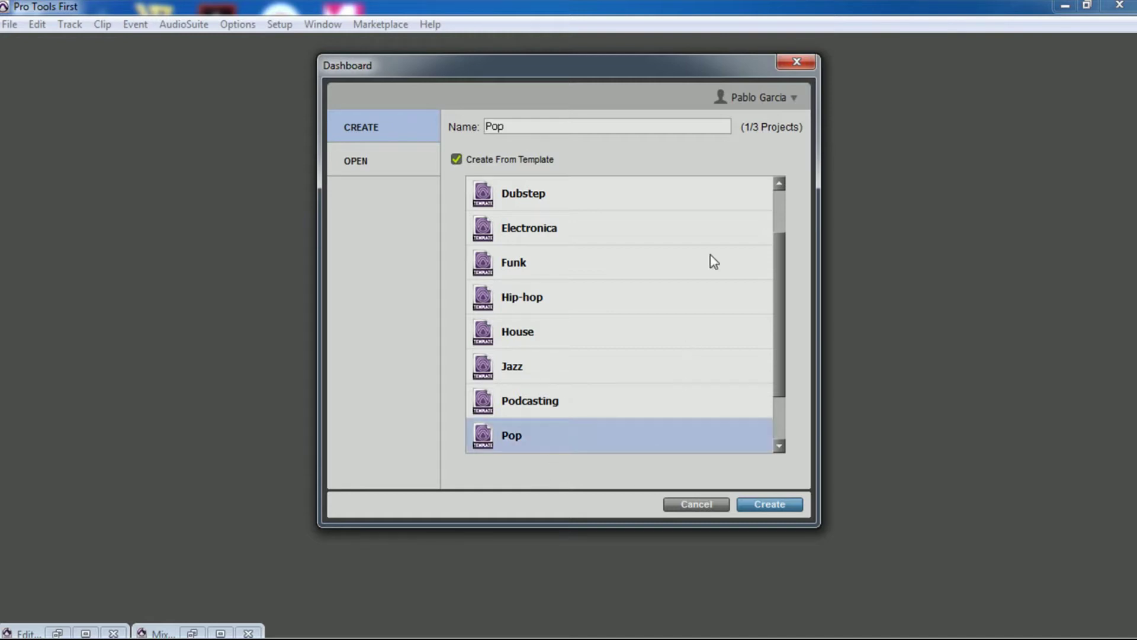
click(792, 63)
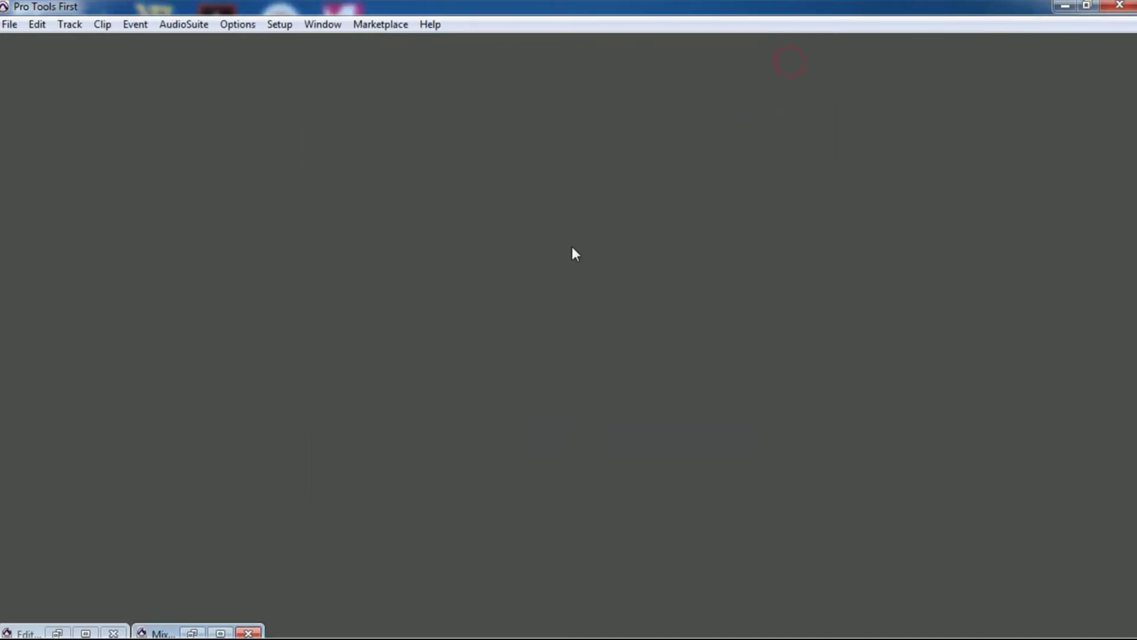
click(85, 632)
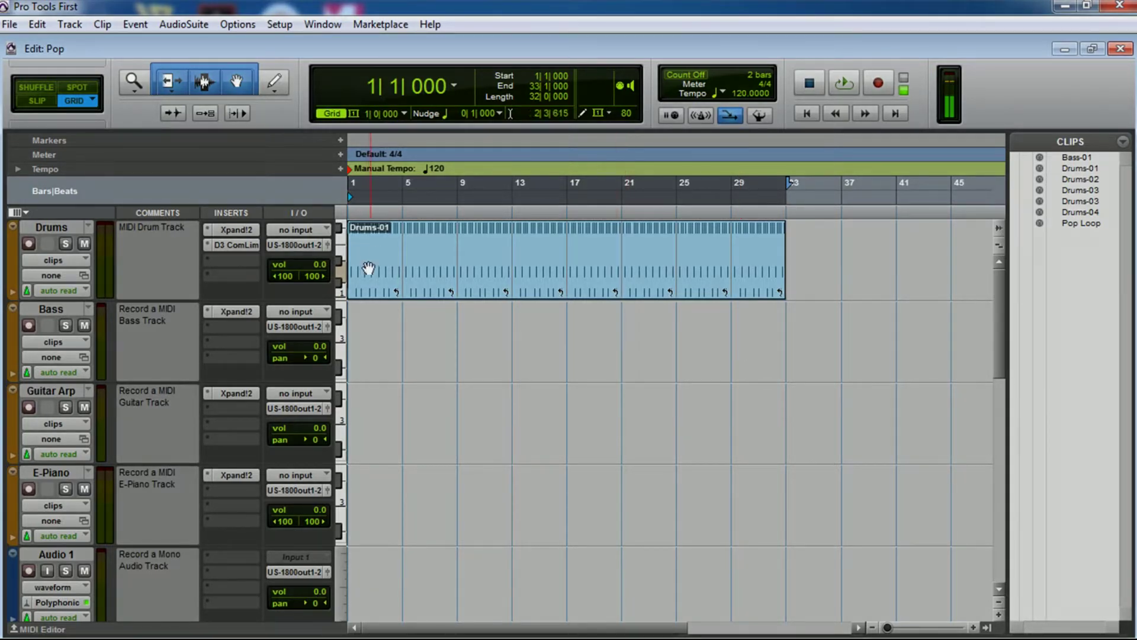
Select the Drums-01 clip on the Drums track and play it back briefly
click(391, 278)
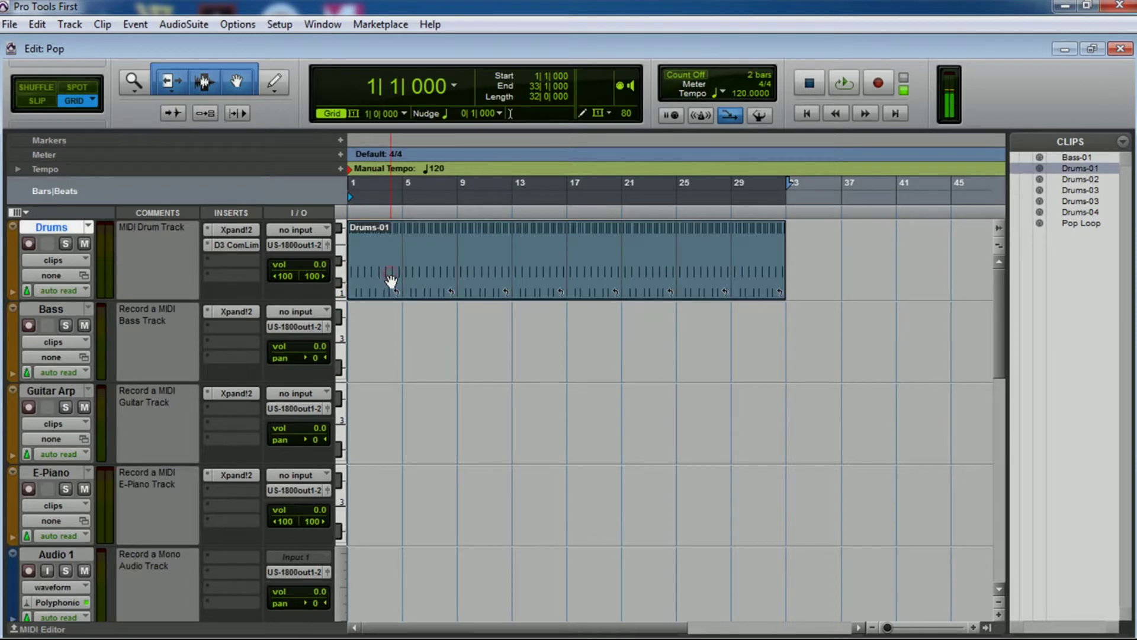
click(843, 88)
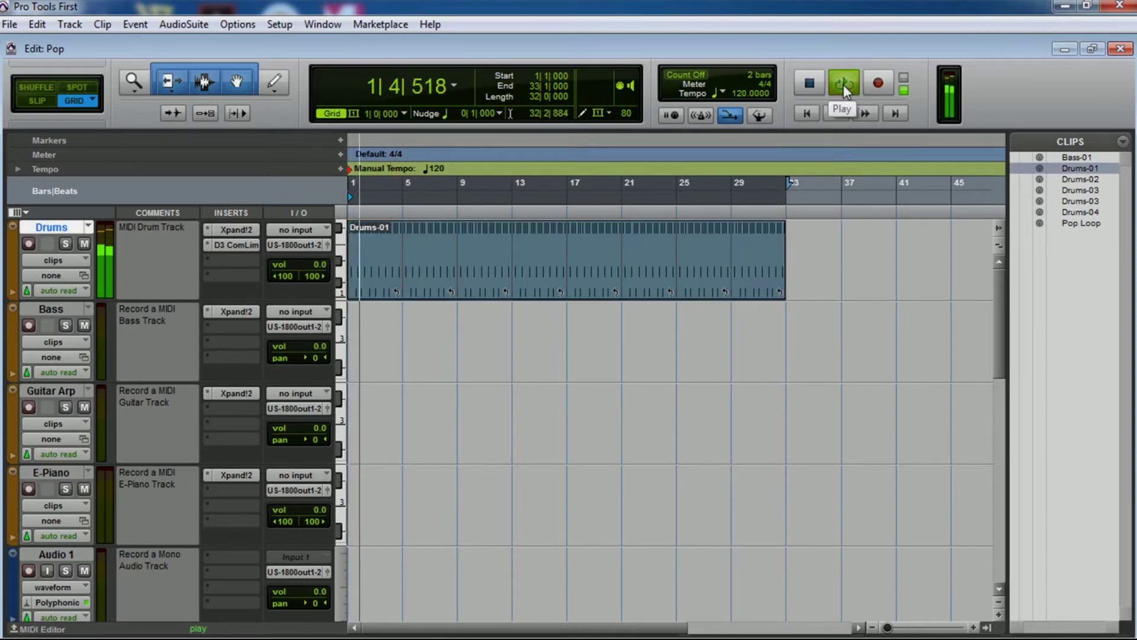
click(810, 84)
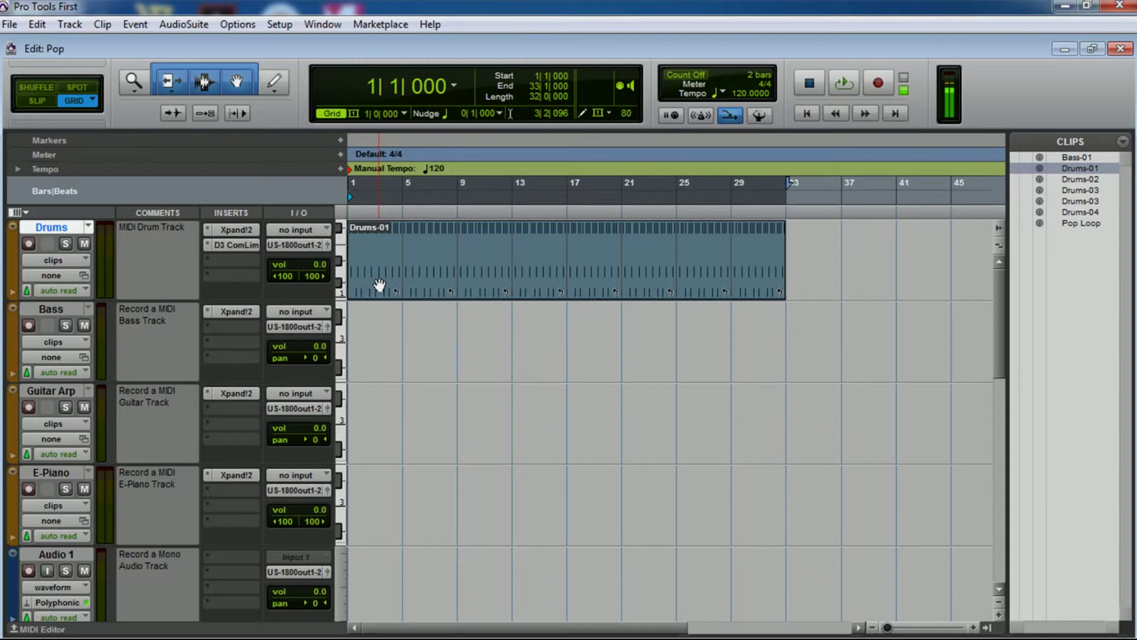
In the MIDI Editor, raise the first F#1 note of the Drums-01 clip to C#2, and play back the drums
double_click(379, 284)
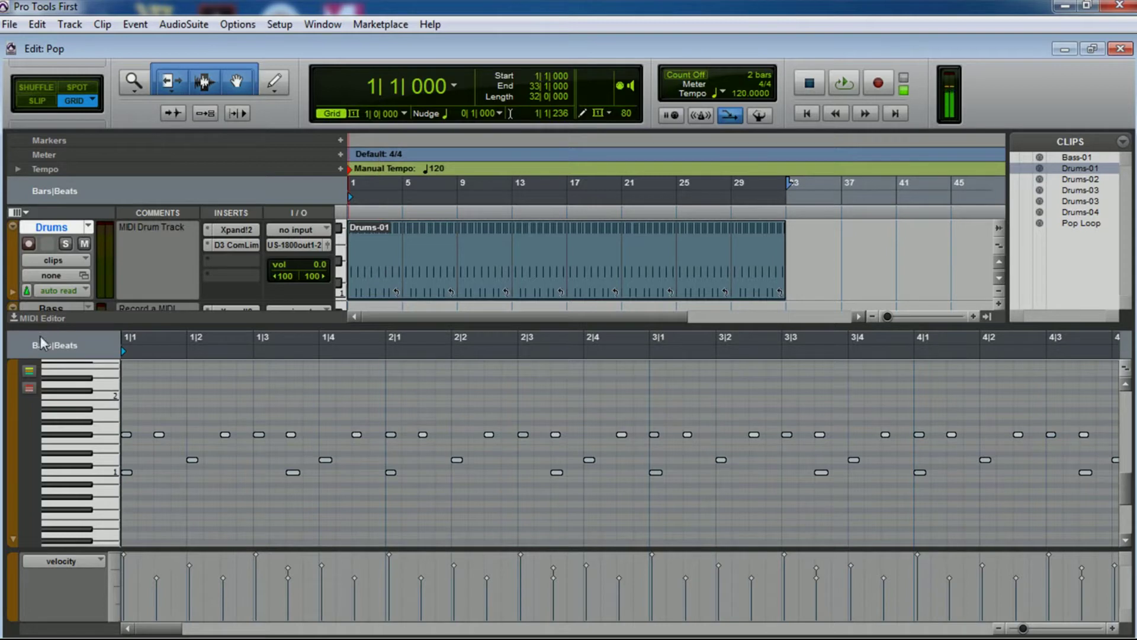
click(139, 414)
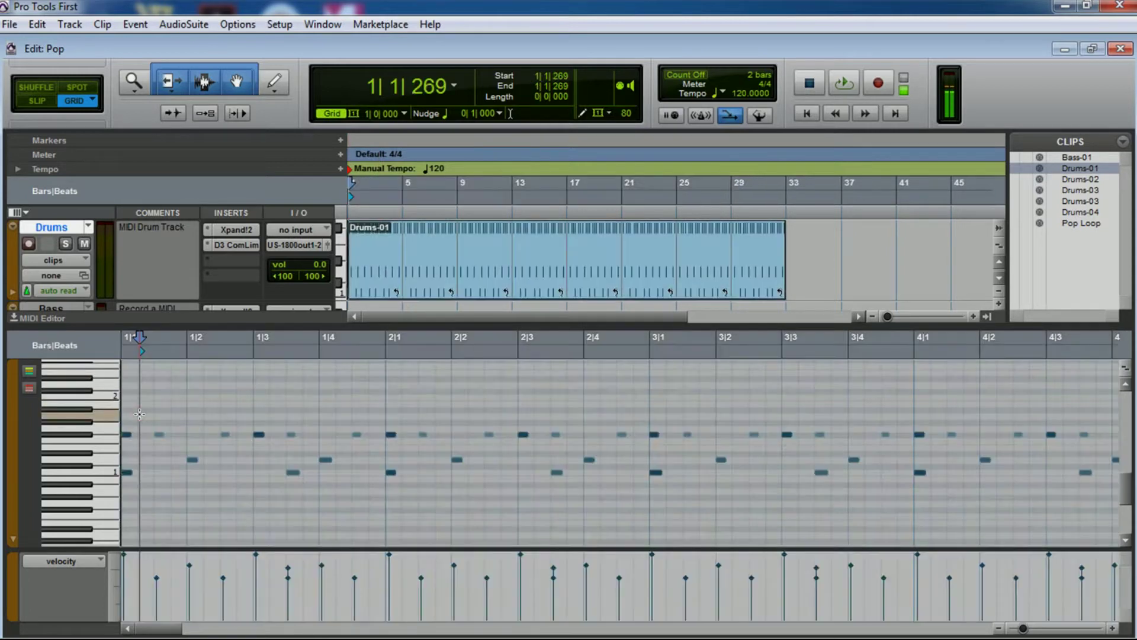
click(127, 434)
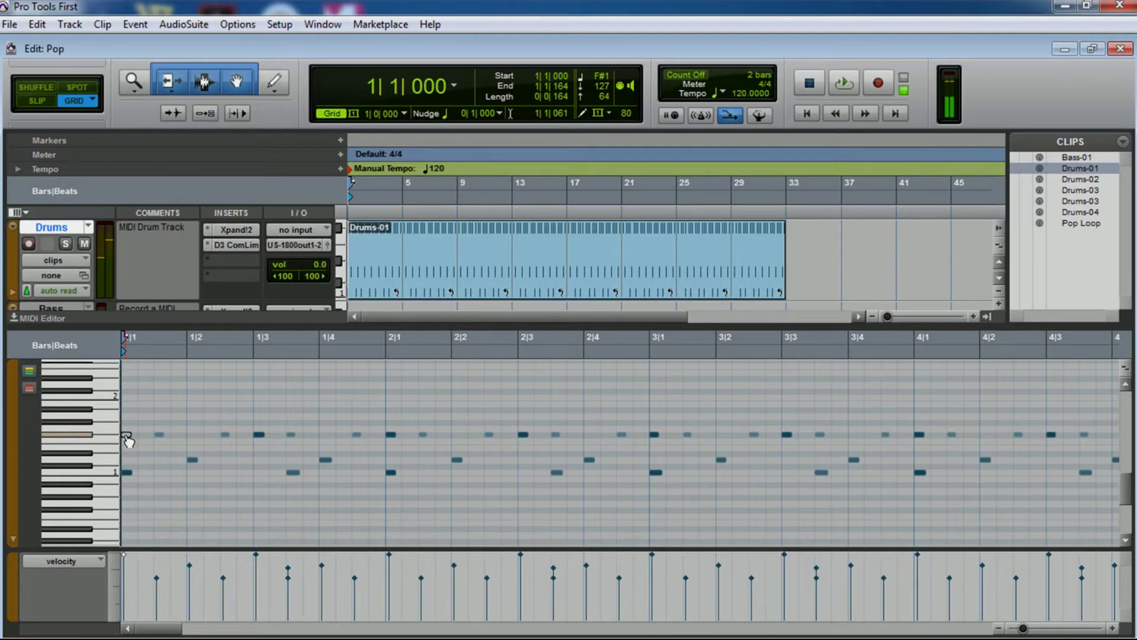
drag(129, 442, 131, 397)
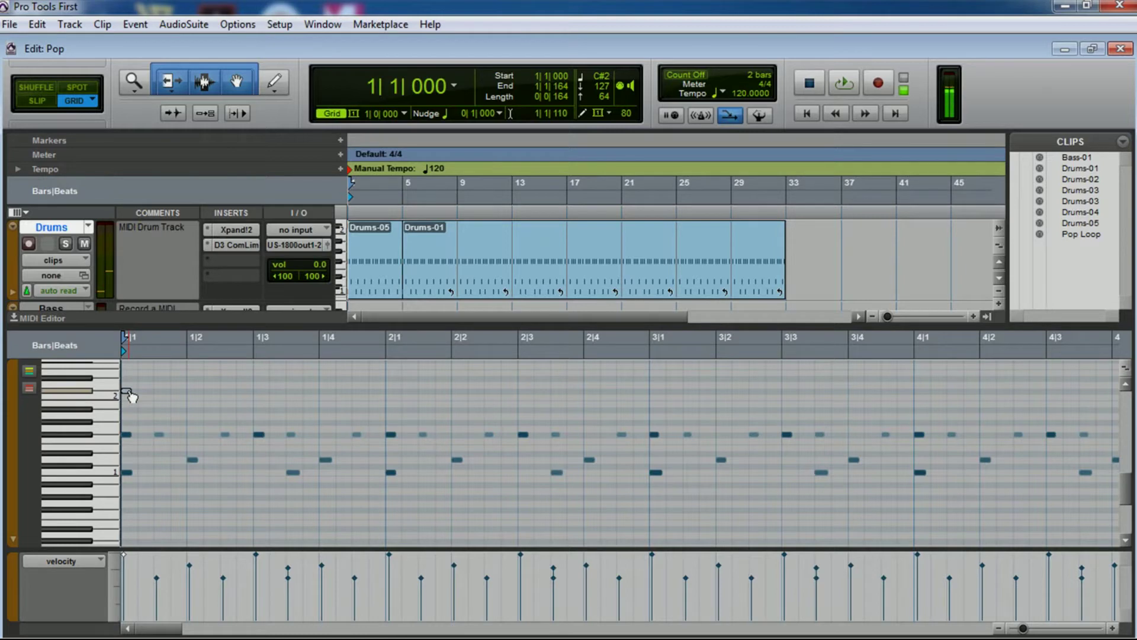
click(74, 391)
click(33, 320)
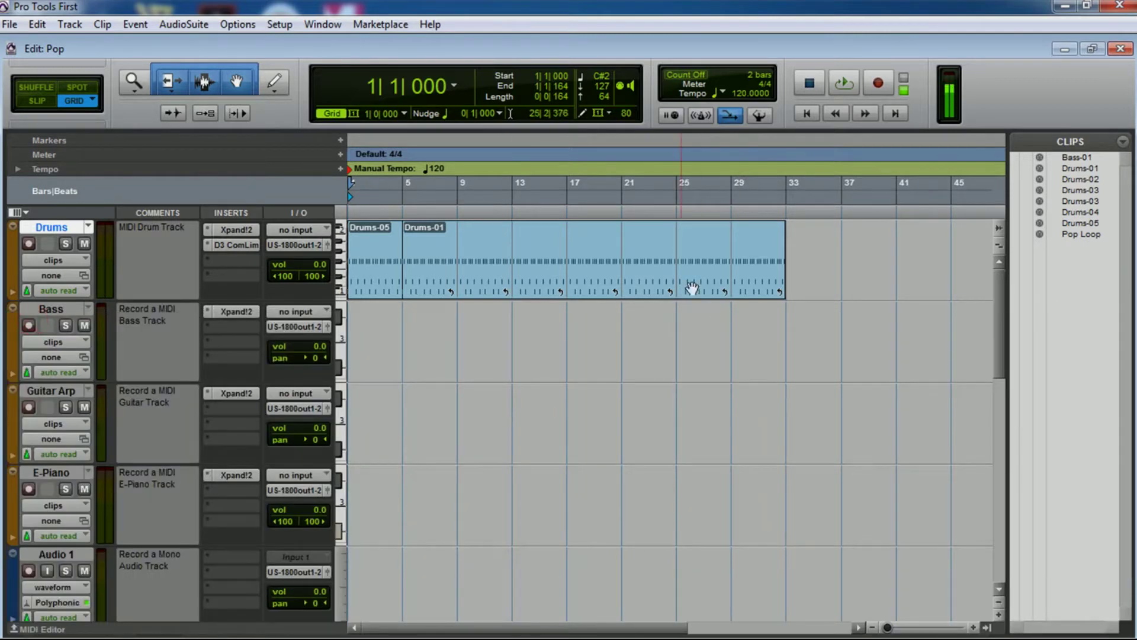
click(845, 90)
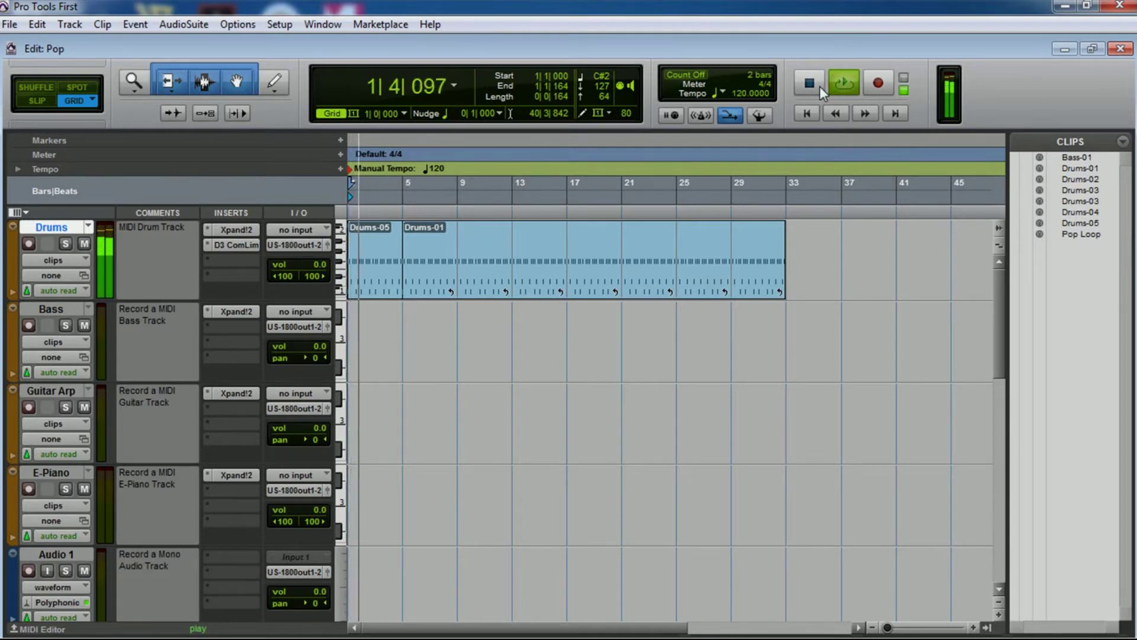
click(820, 90)
Examine the Bass track's Xpand!2 instrument and the sound categories available for part A
click(58, 308)
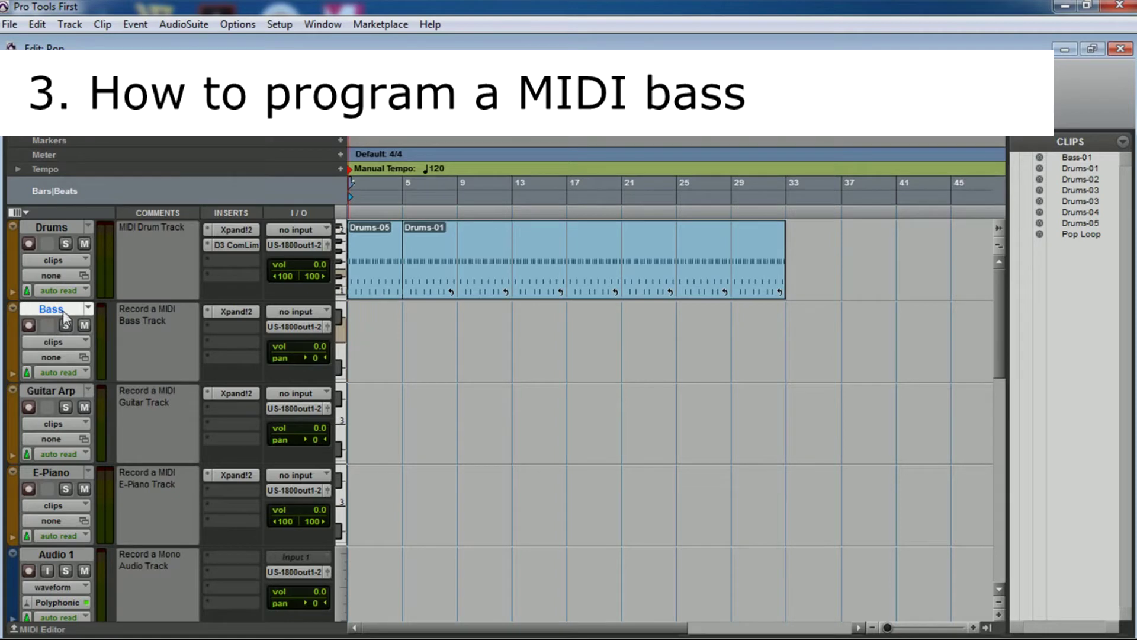
click(379, 335)
key(Return)
click(235, 310)
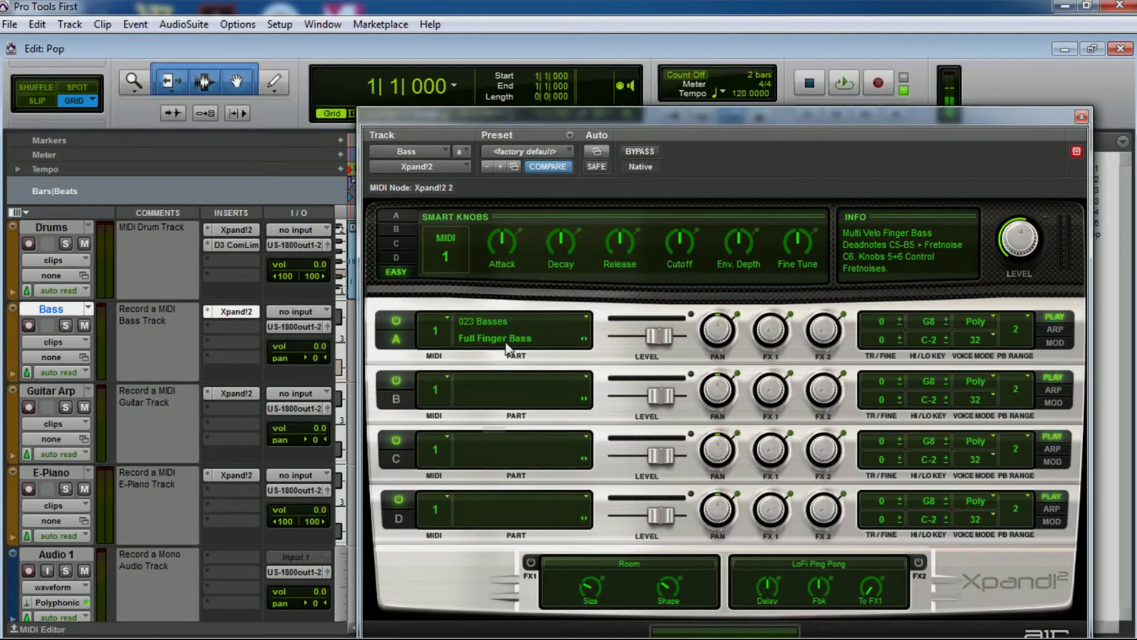
click(550, 344)
mouse_move(553, 343)
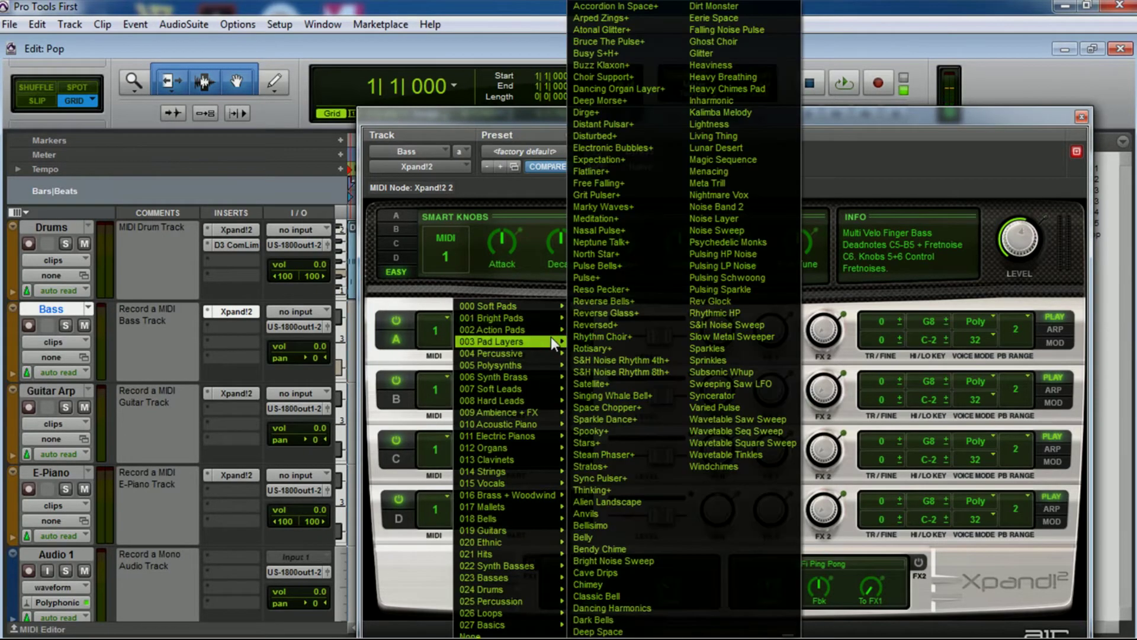
click(369, 355)
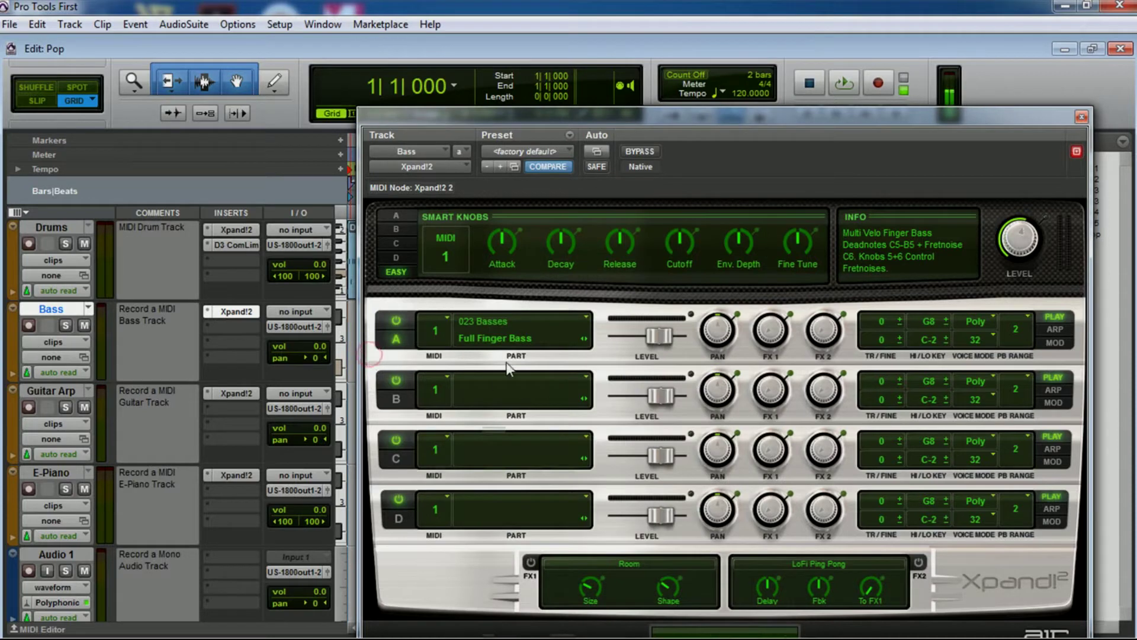
click(1081, 118)
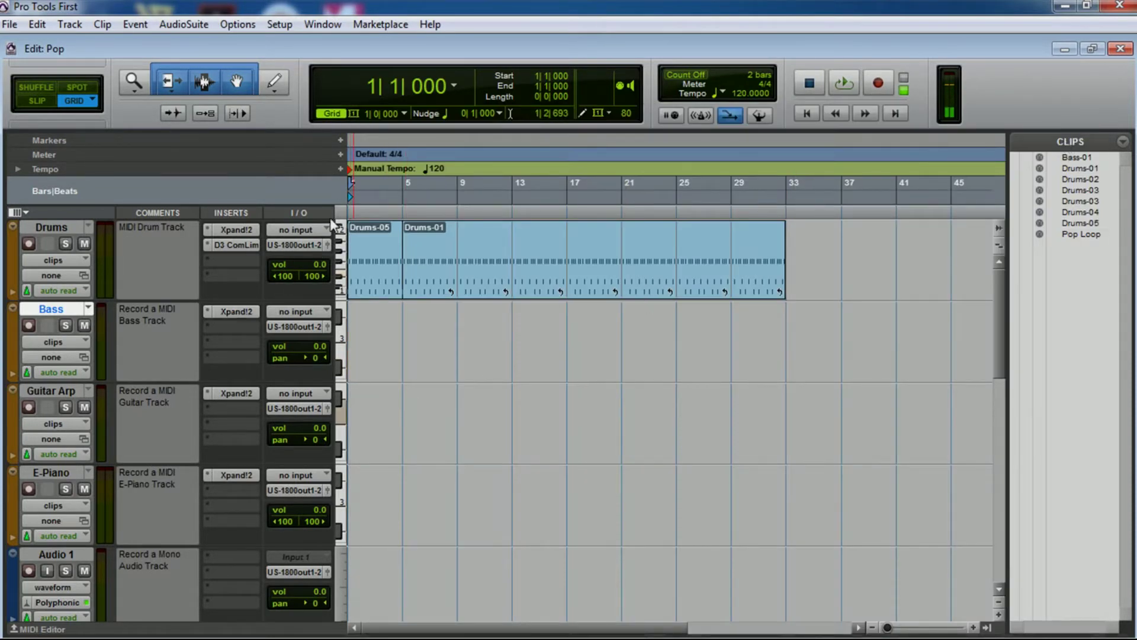
Pencil a one-bar F#2 note into bar 1 of the Bass track in notes view, and return the track to clips view
click(270, 87)
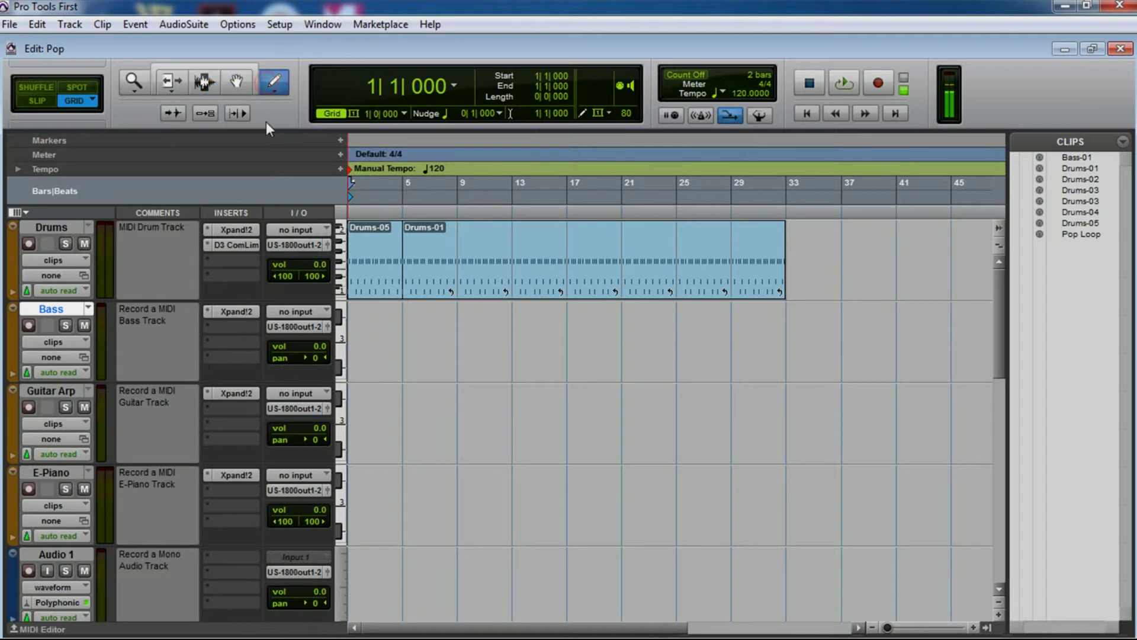
key(super+minus)
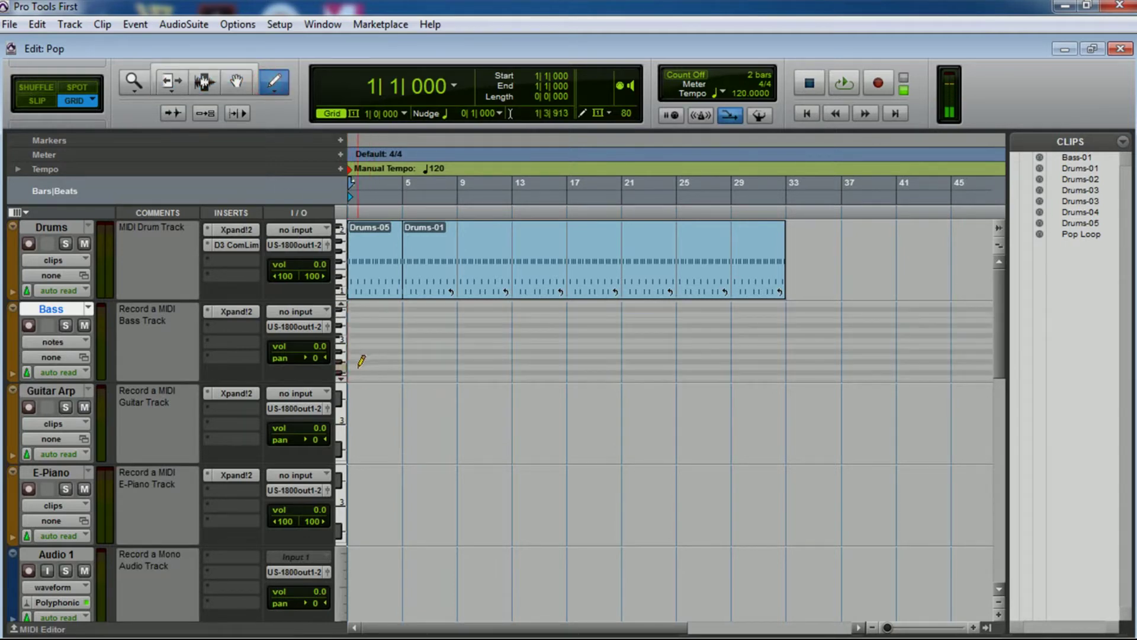
click(357, 372)
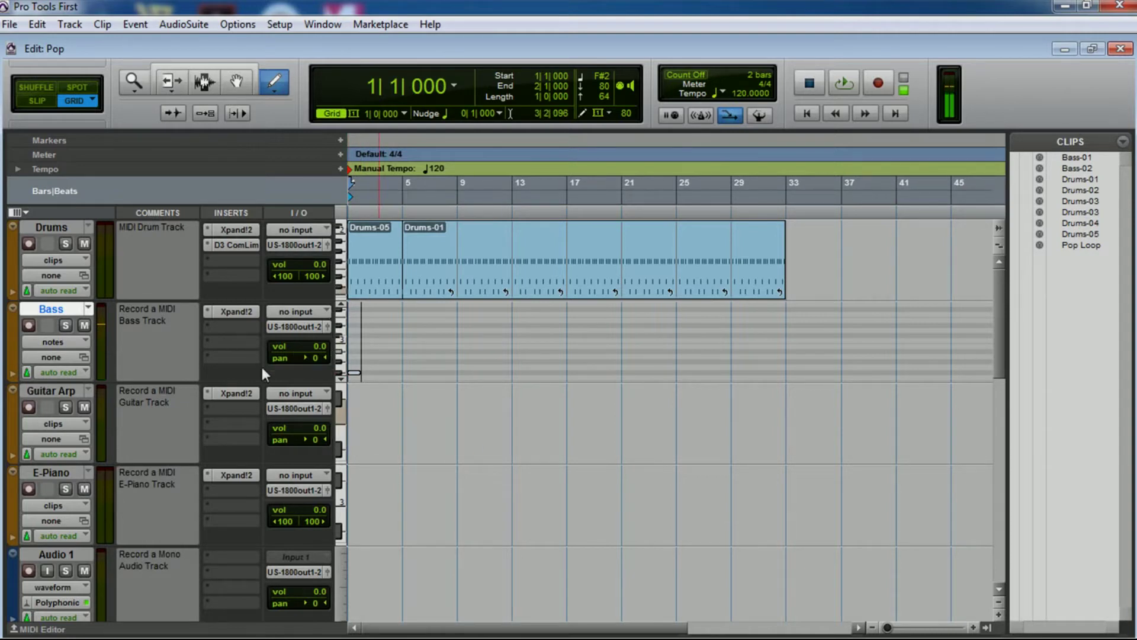
click(77, 339)
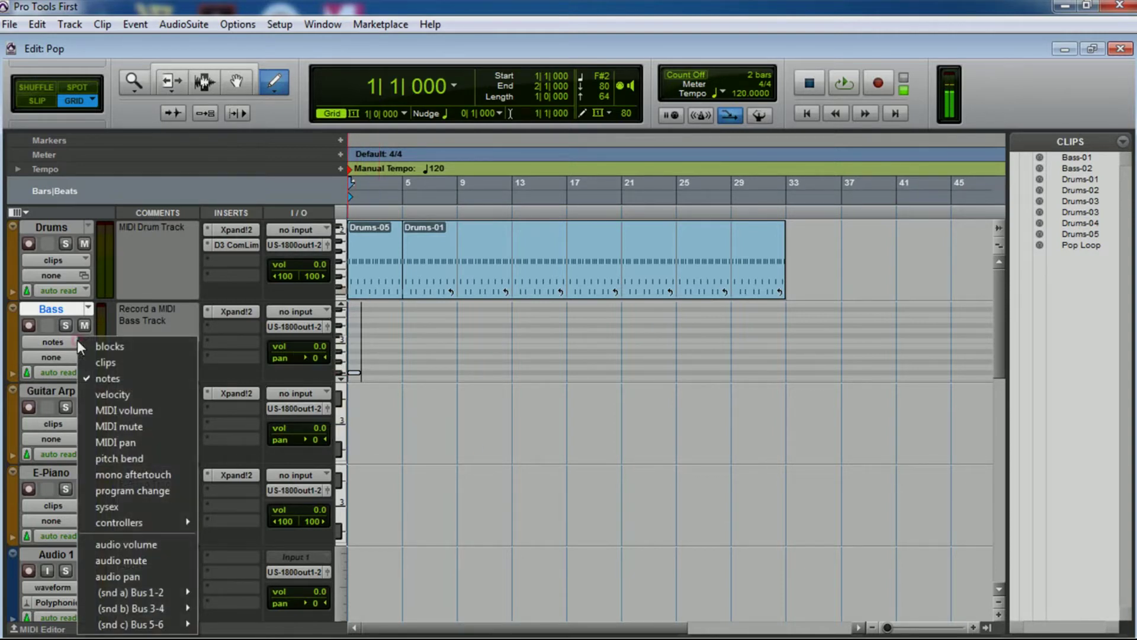
click(104, 361)
click(360, 356)
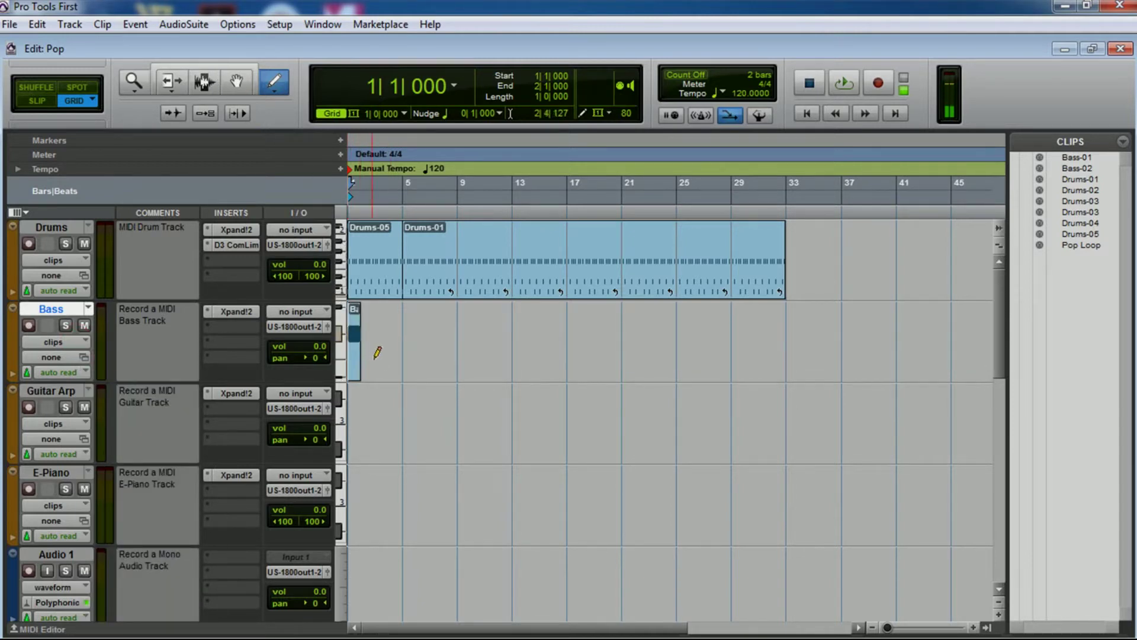
In the MIDI Editor, lower the new bass note to A1 and shorten it to an eighth note (0|0|480)
click(207, 76)
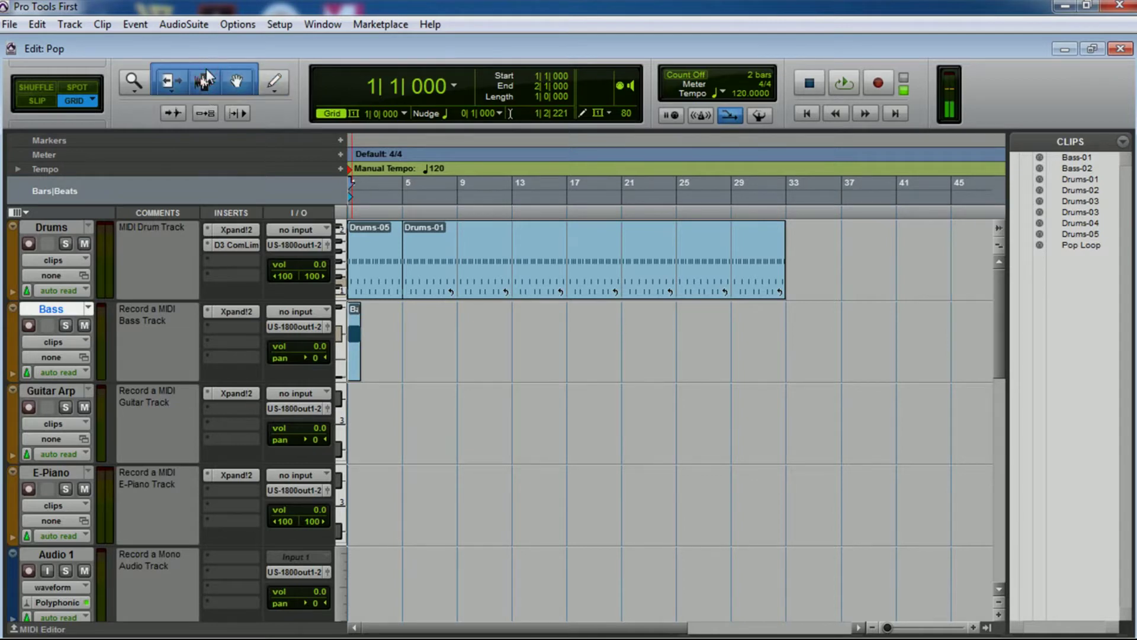
double_click(353, 356)
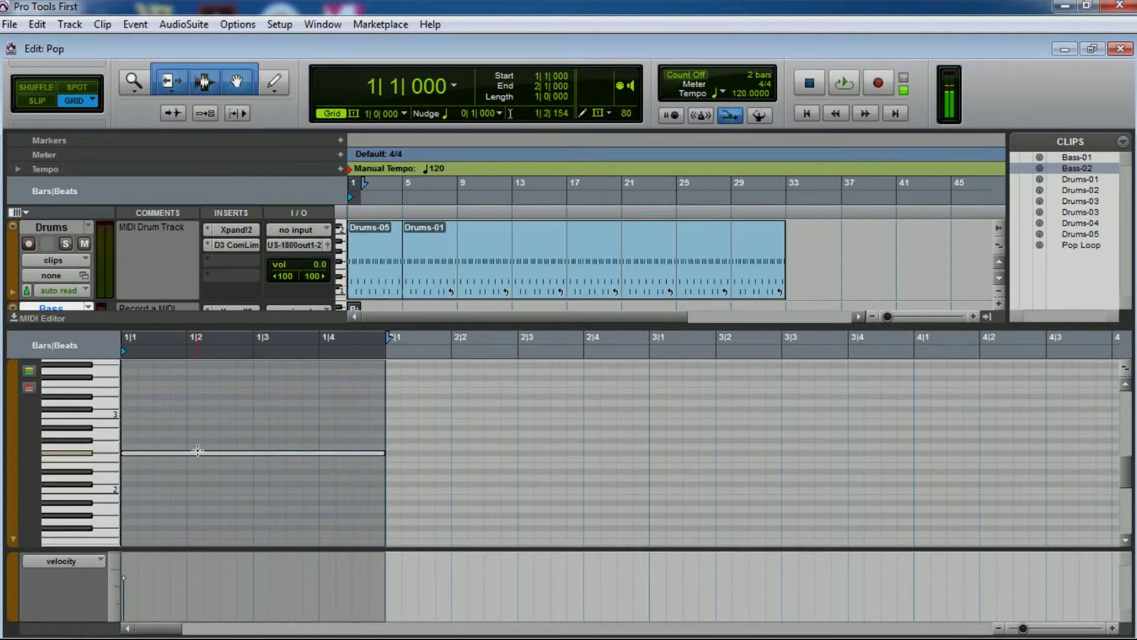
drag(199, 459, 188, 515)
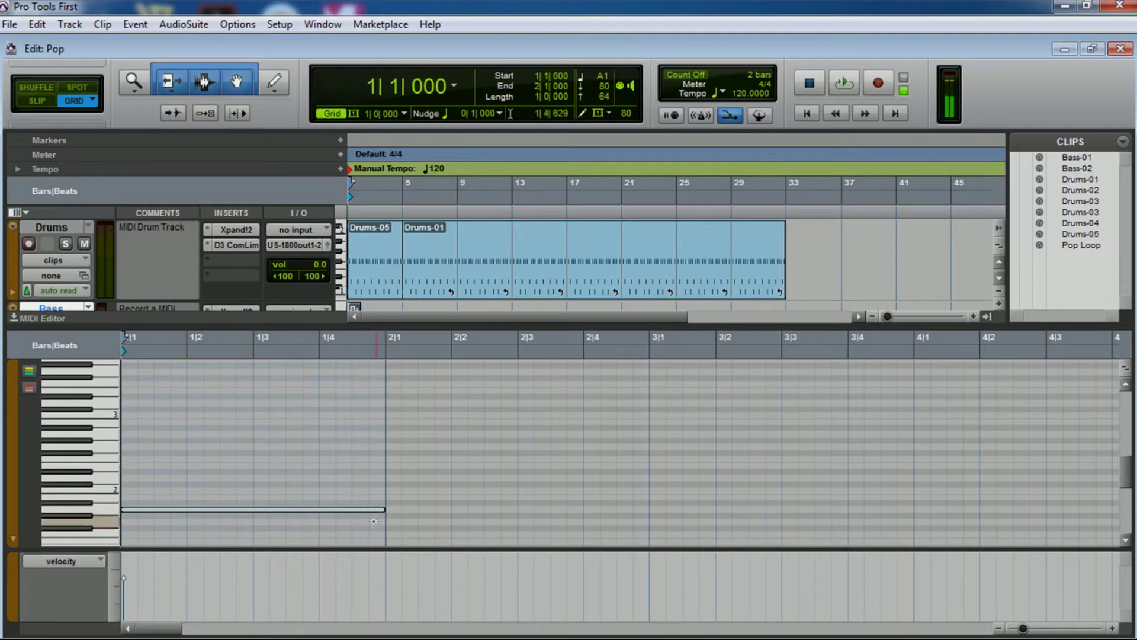
drag(382, 511, 142, 505)
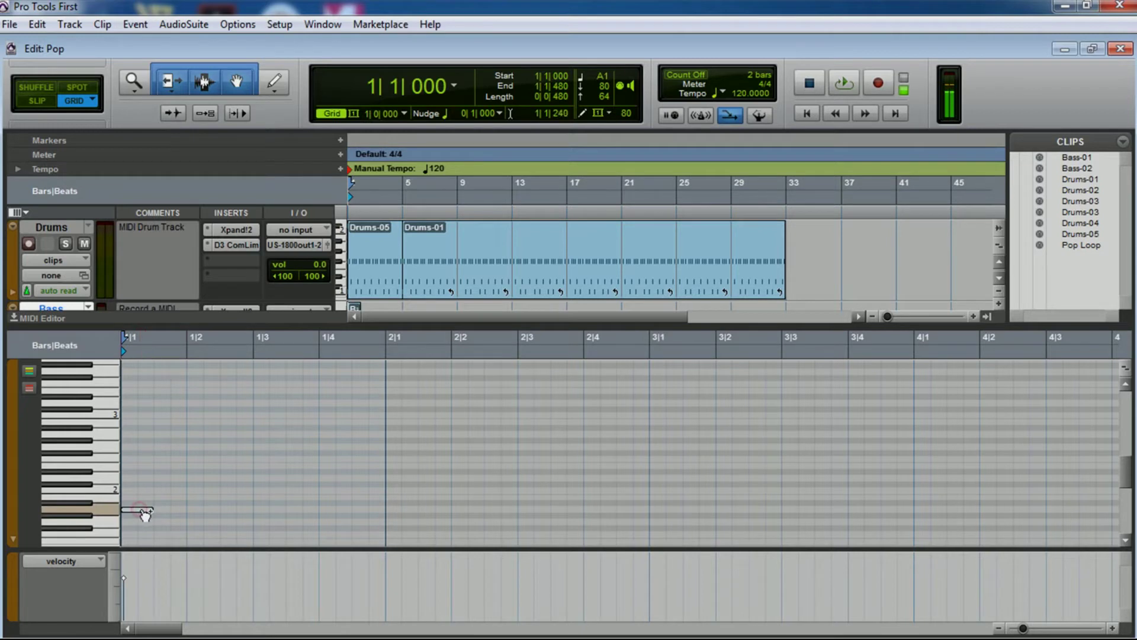
Copy the A1 note across bar 1 to make eight consecutive eighth notes, and play back the result
drag(145, 514, 346, 513)
click(300, 510)
drag(346, 513, 379, 513)
click(805, 114)
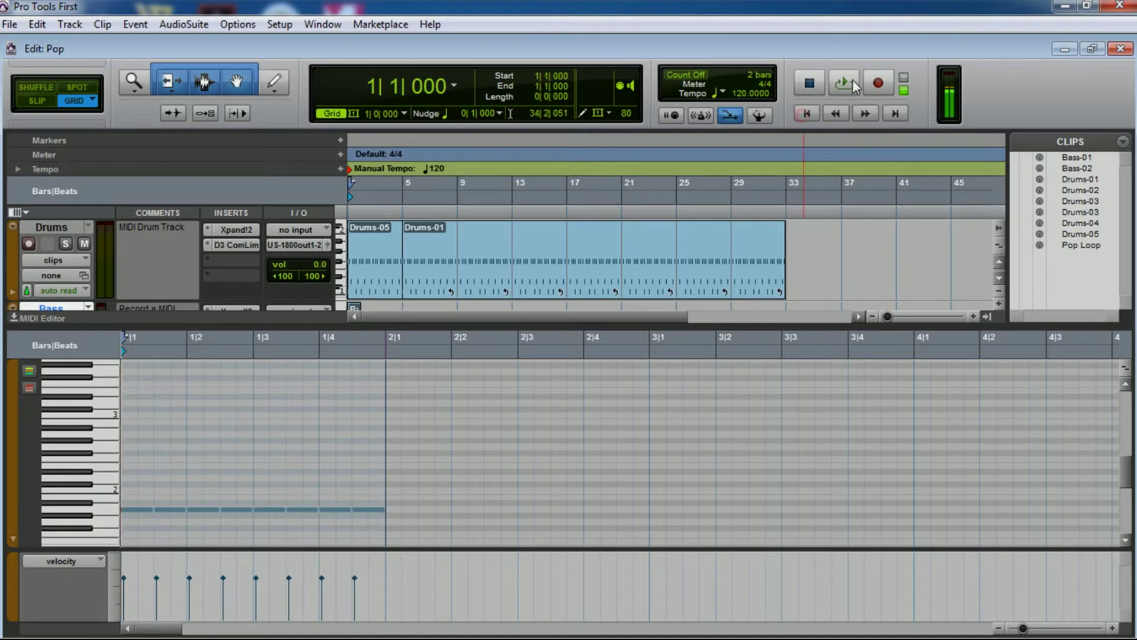
click(852, 81)
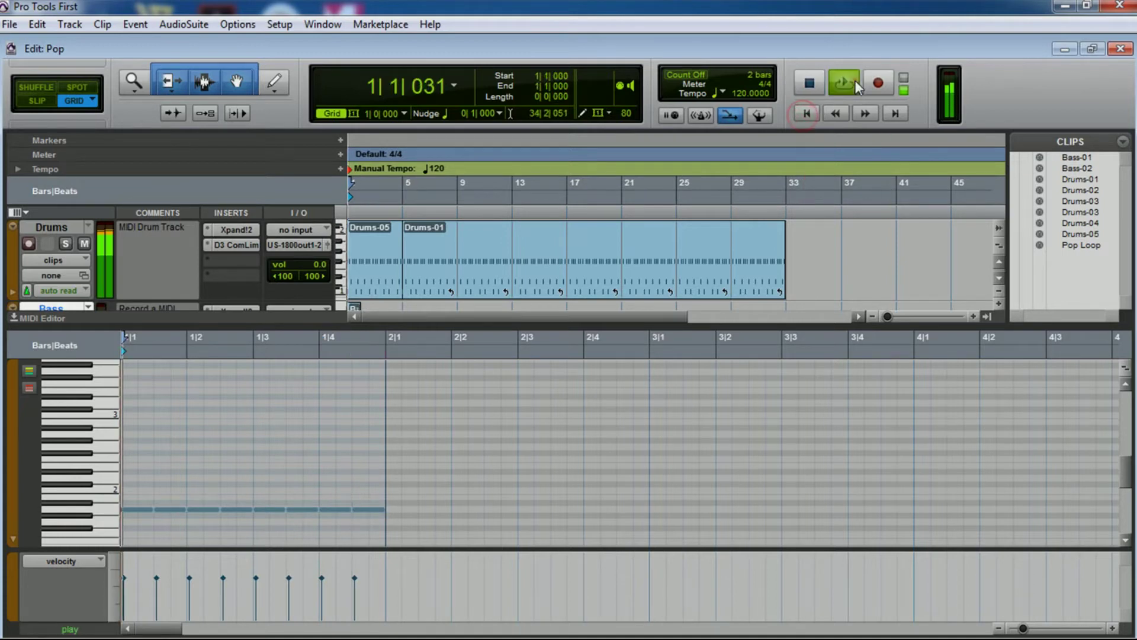
click(809, 84)
Copy bar 1's eight bass notes to bar 2 at C2, bar 3 at G1 and bar 4 at A1, and close the MIDI Editor
drag(404, 489, 119, 523)
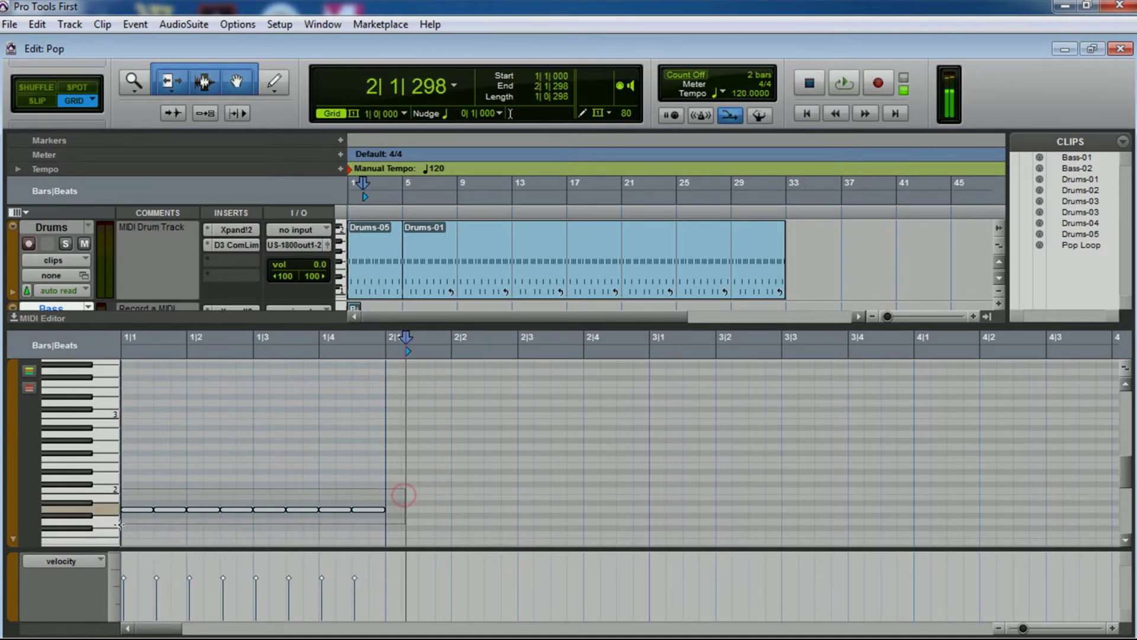
click(122, 515)
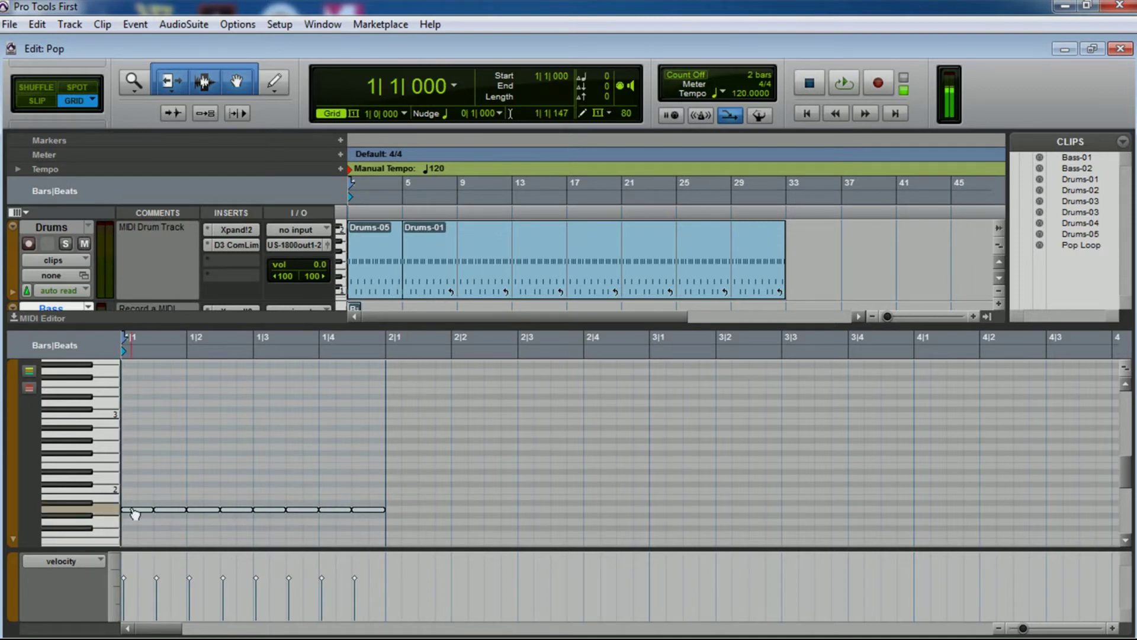
drag(139, 517, 396, 495)
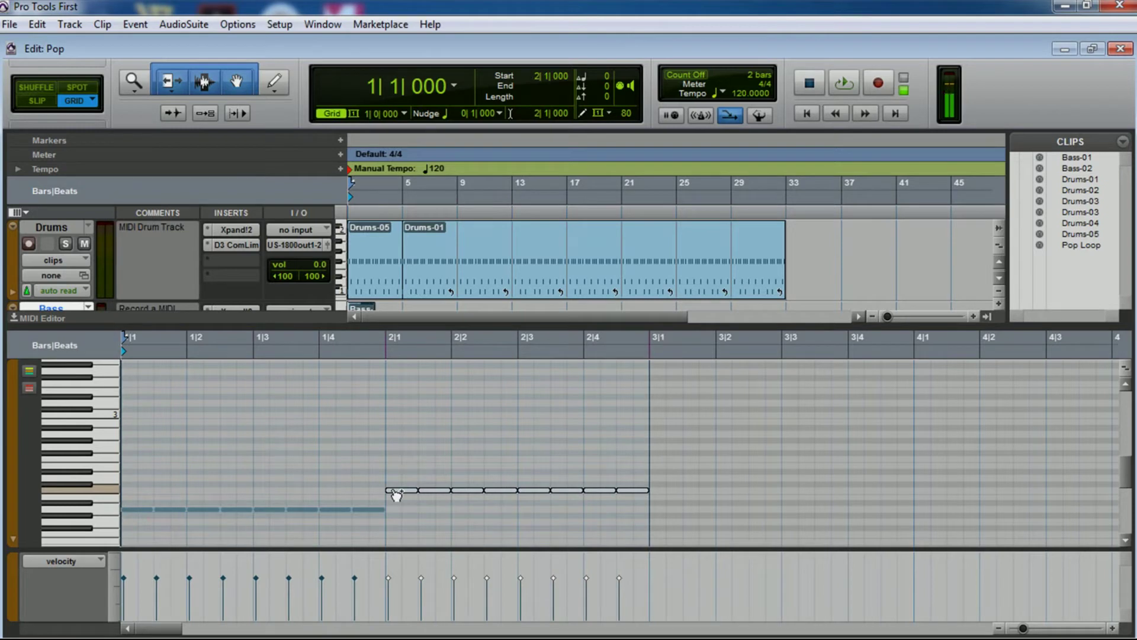
drag(403, 496, 938, 513)
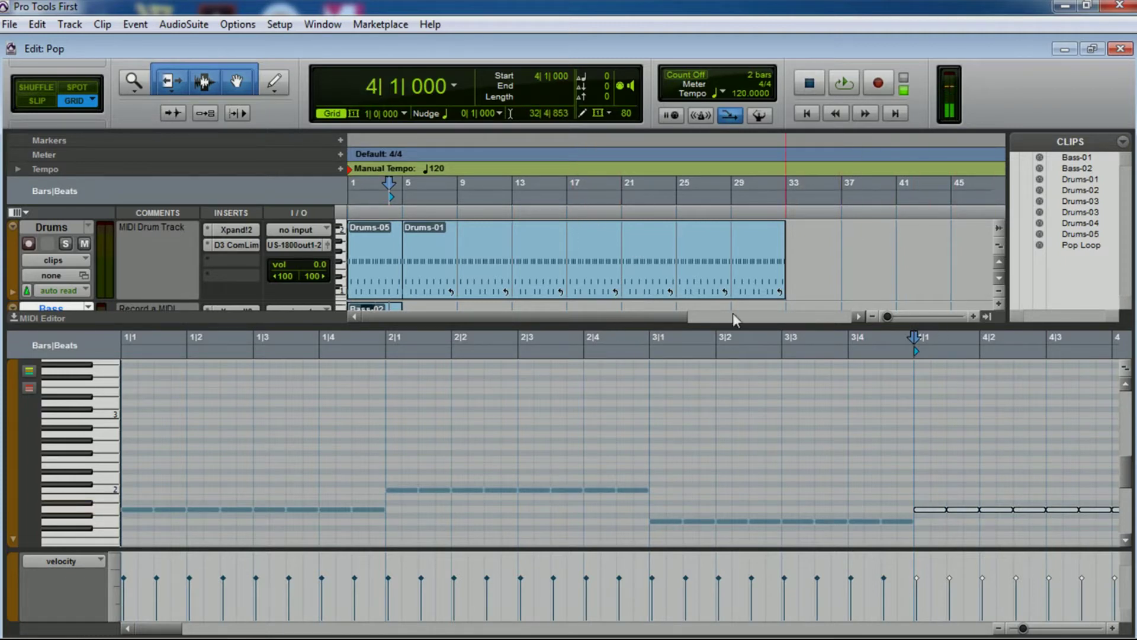
click(37, 320)
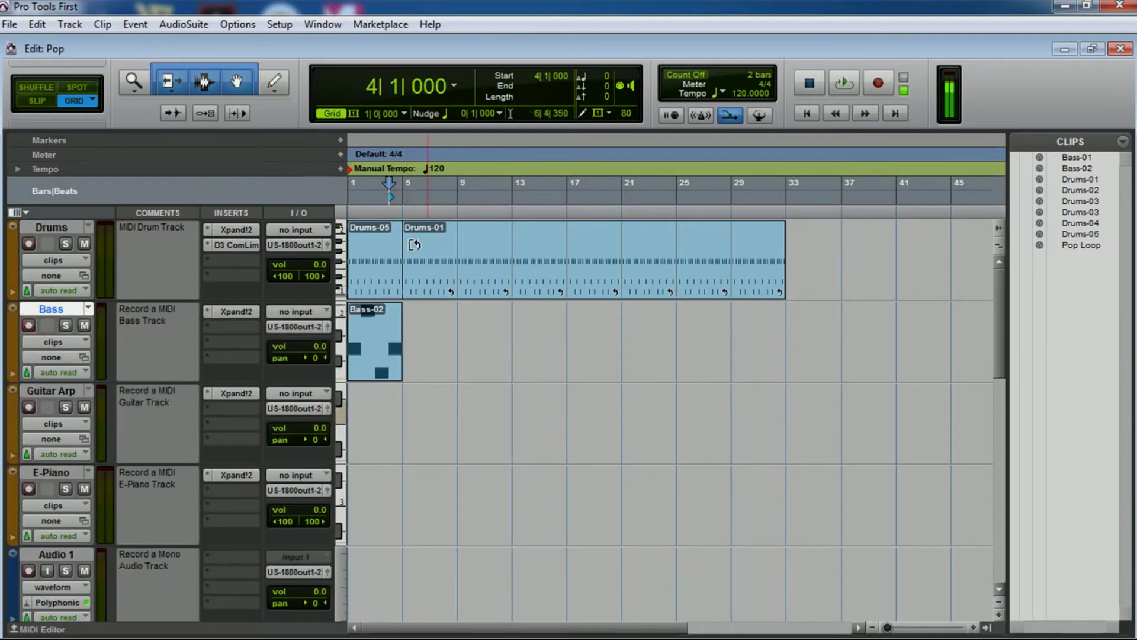
Select the four-bar bass clip and play it back in a loop together with the drums
click(366, 357)
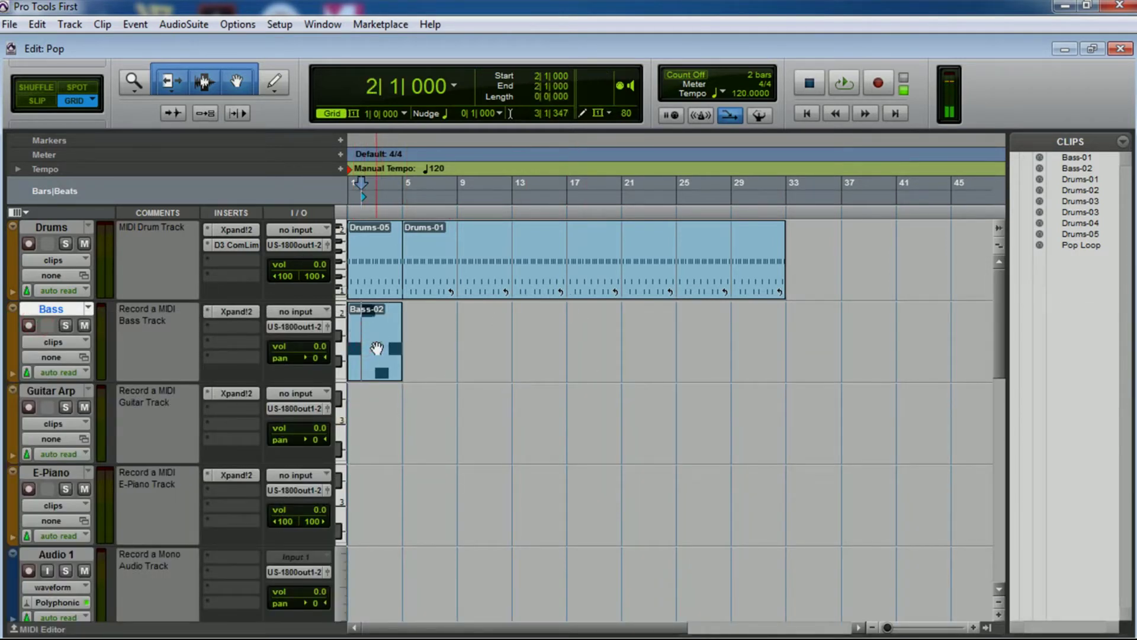
click(376, 347)
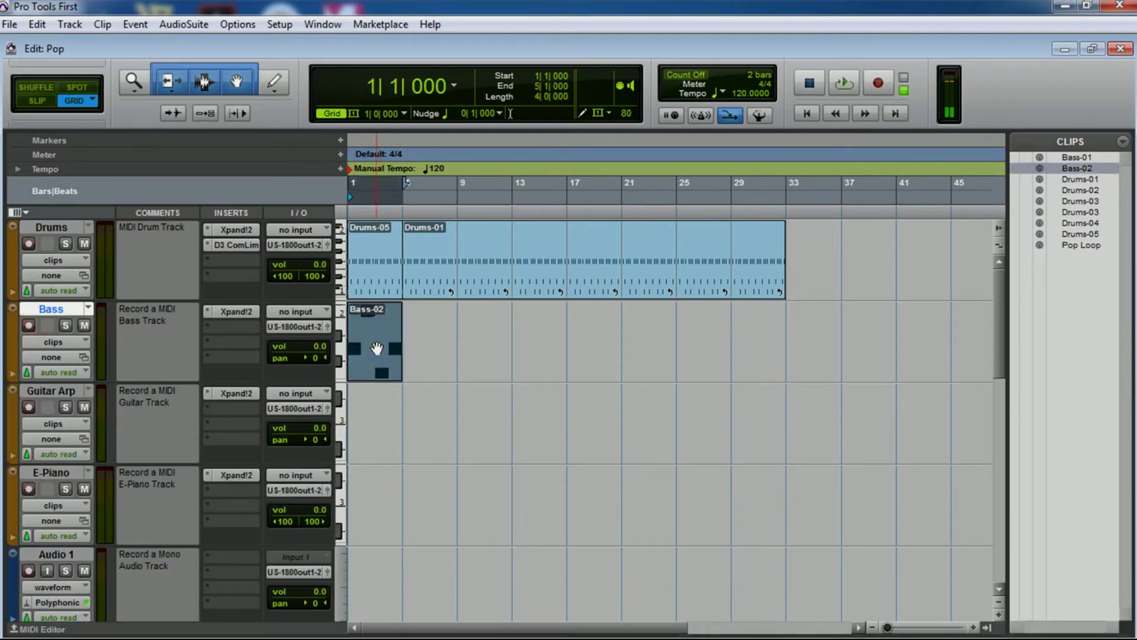
click(844, 89)
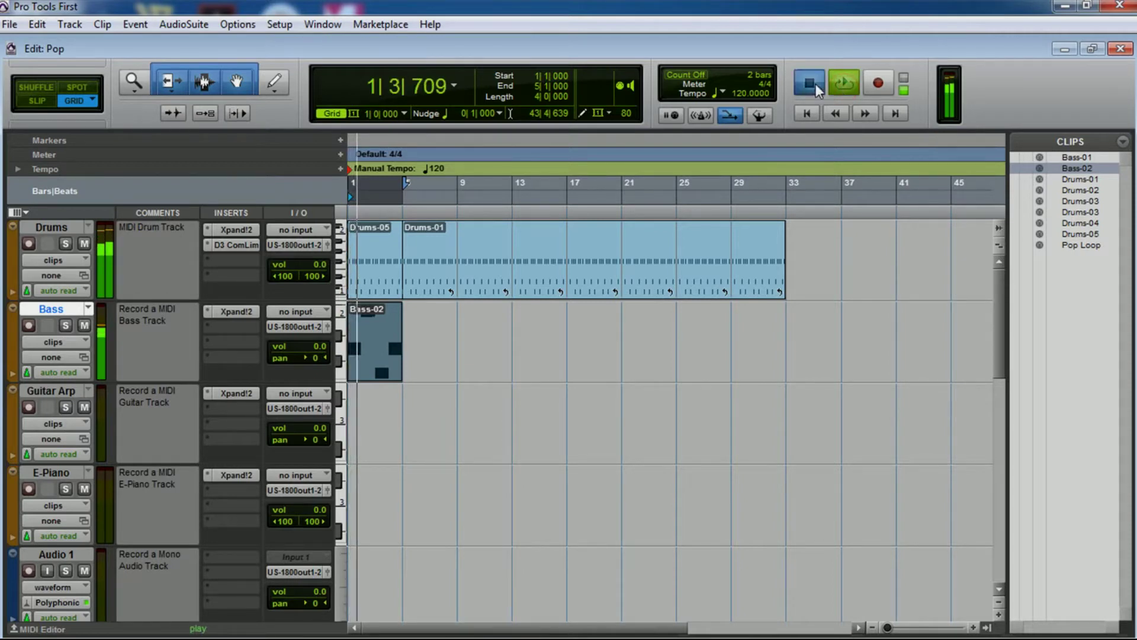
click(816, 84)
right_click(841, 83)
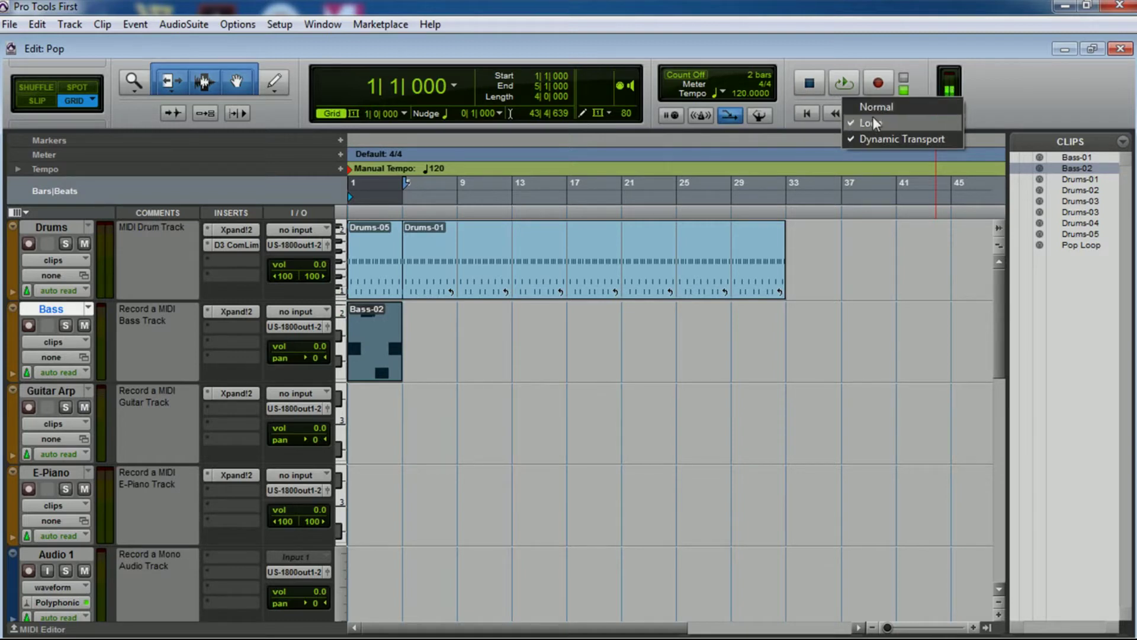
click(844, 52)
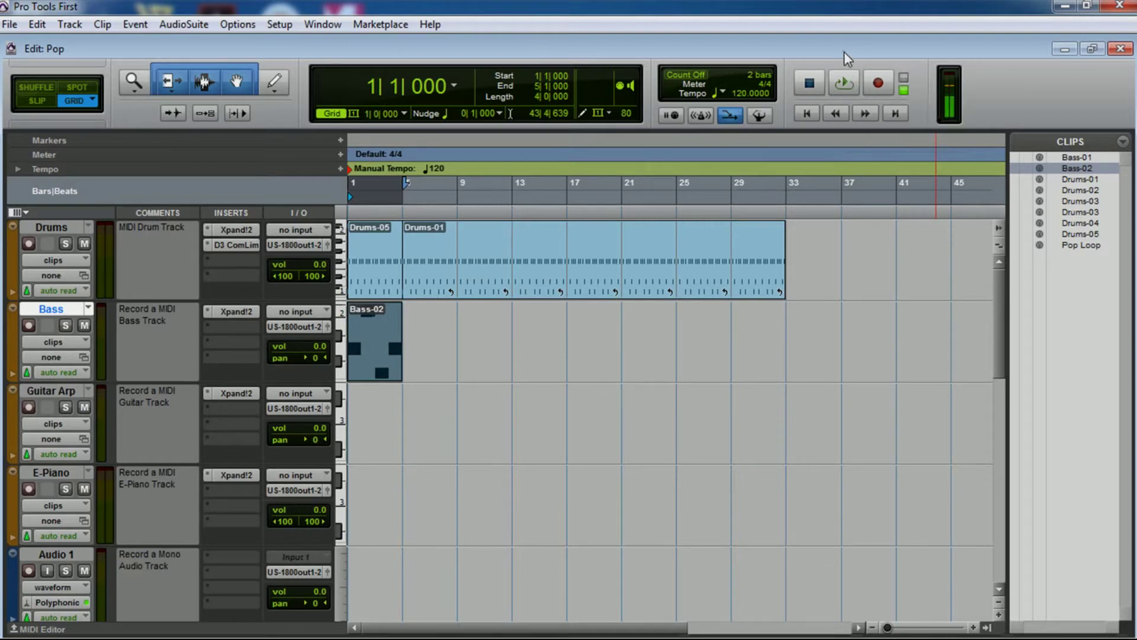
click(844, 83)
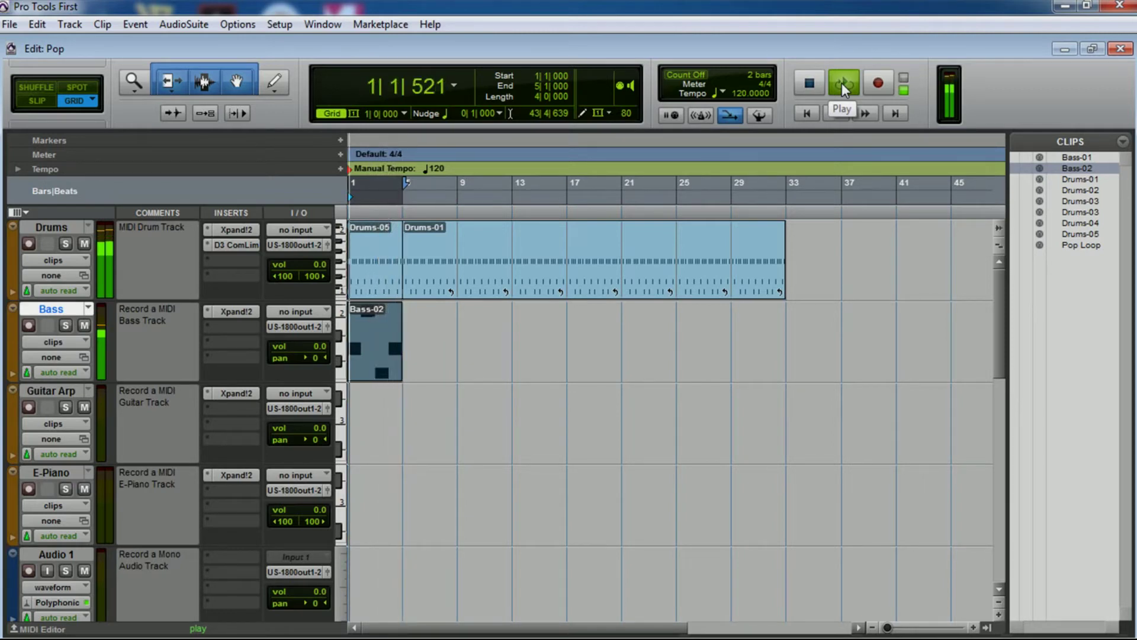
click(807, 89)
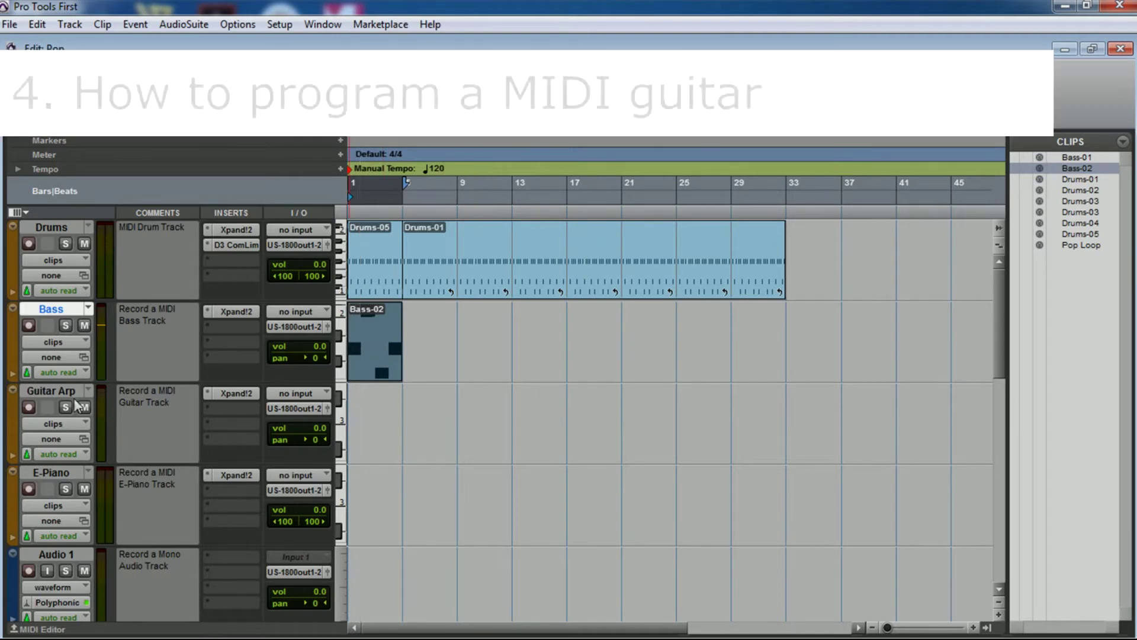
On the Guitar Arp track, load the Muted Electric+ sound from 019 Guitars into part A of Xpand!2 and close the plug-in
click(59, 389)
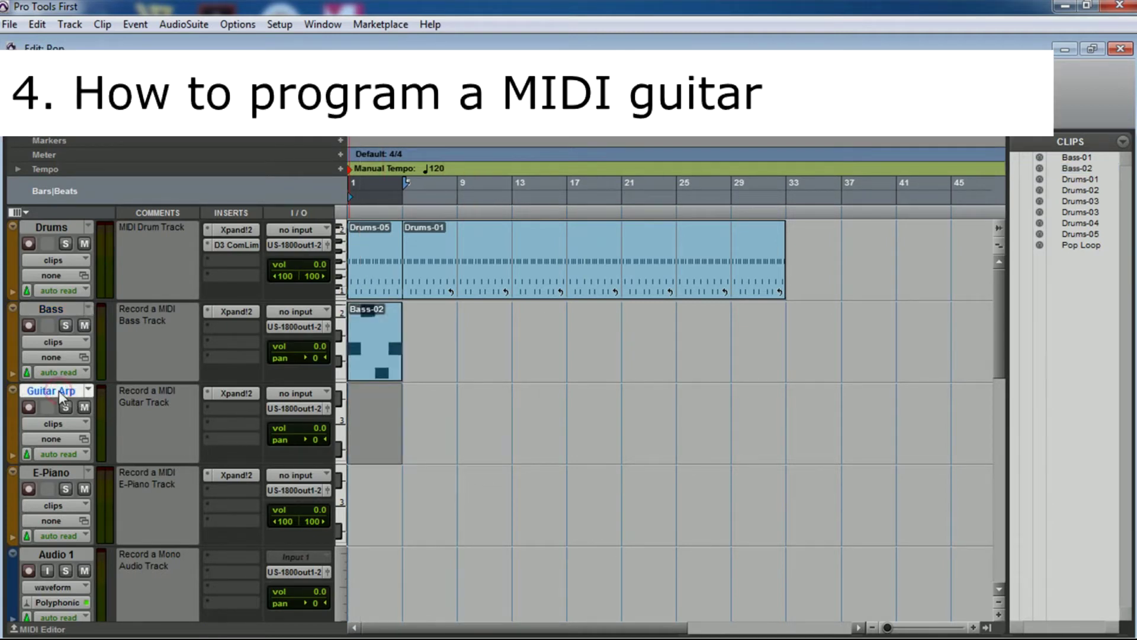
click(236, 393)
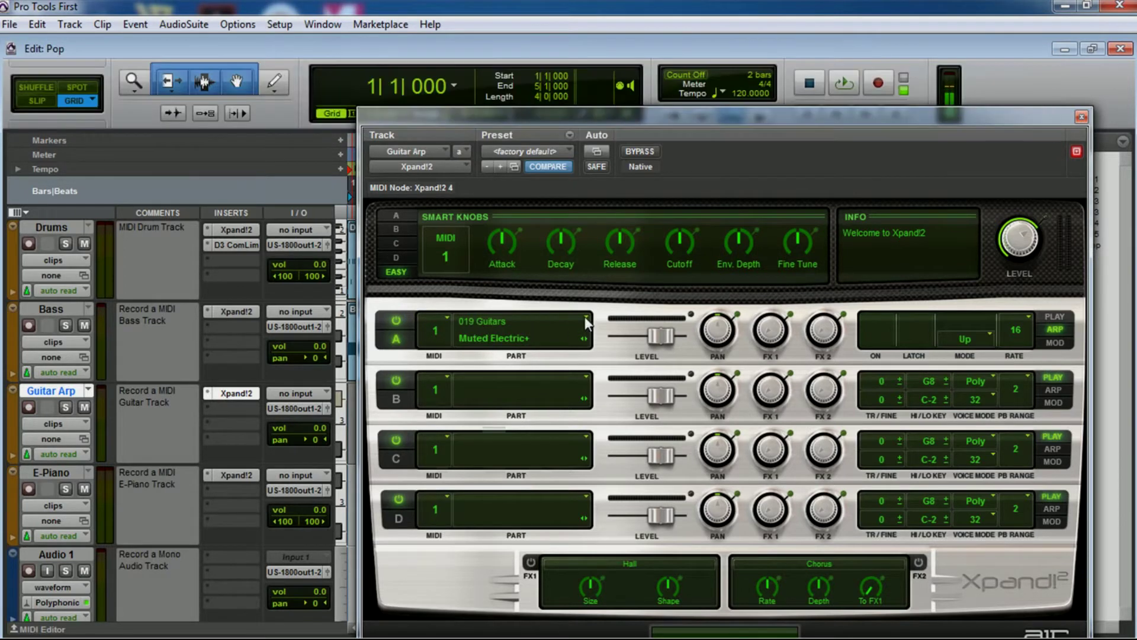
click(585, 318)
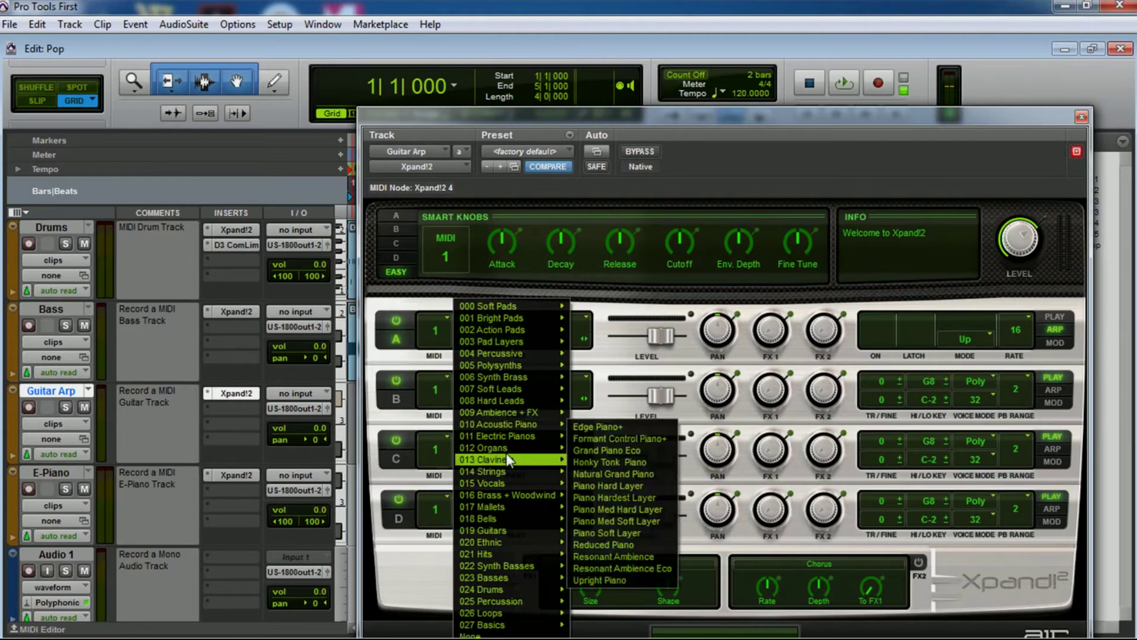
mouse_move(489, 532)
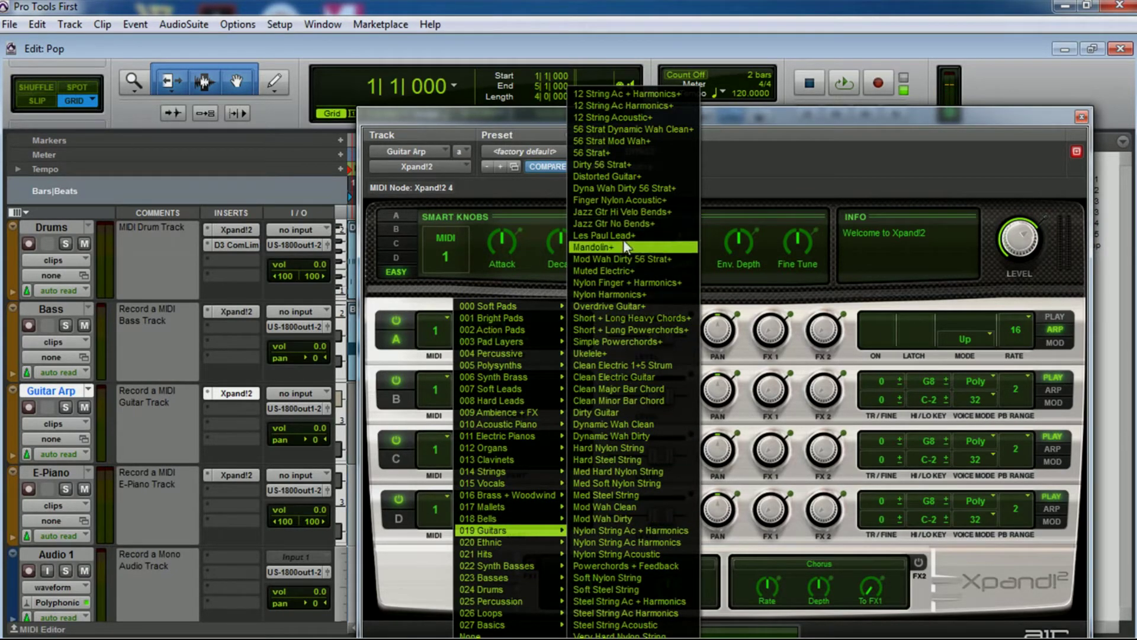
click(623, 271)
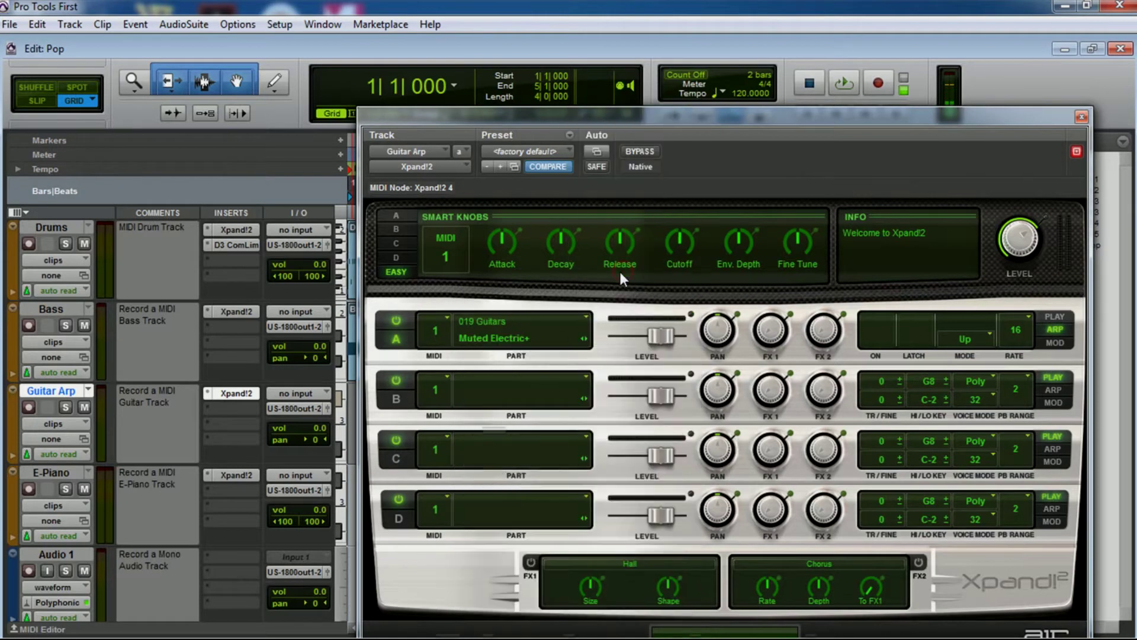
key(ctrl+w)
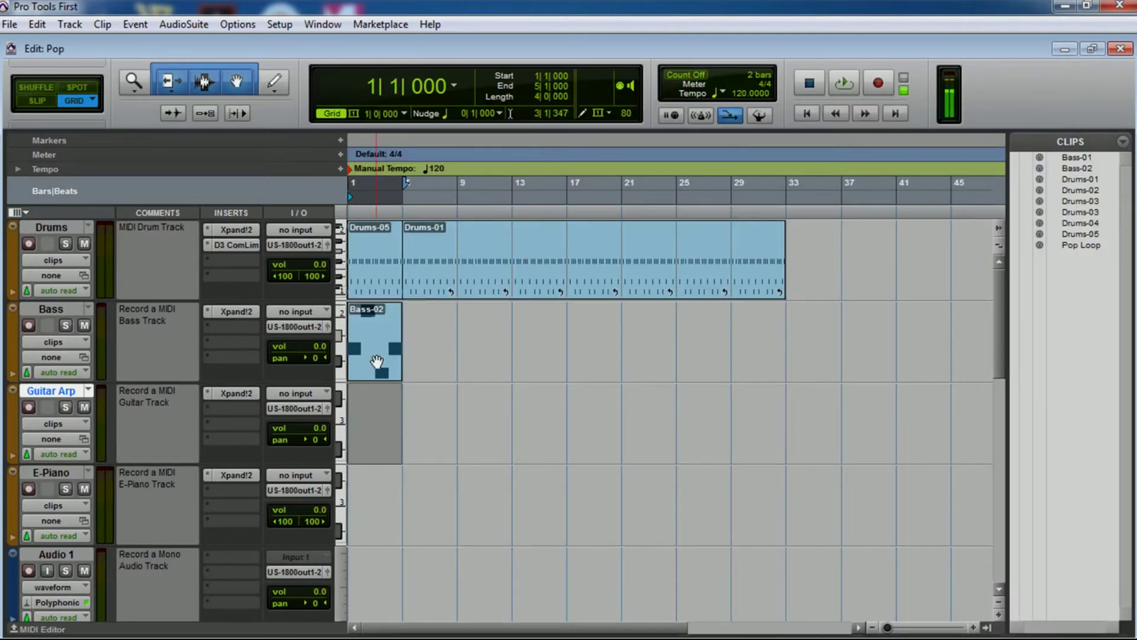
Copy the bass clip to the Guitar Arp track and, in the MIDI Editor, replace bar 1's eighth notes with one full-bar A1 note
drag(377, 362, 364, 422)
double_click(367, 445)
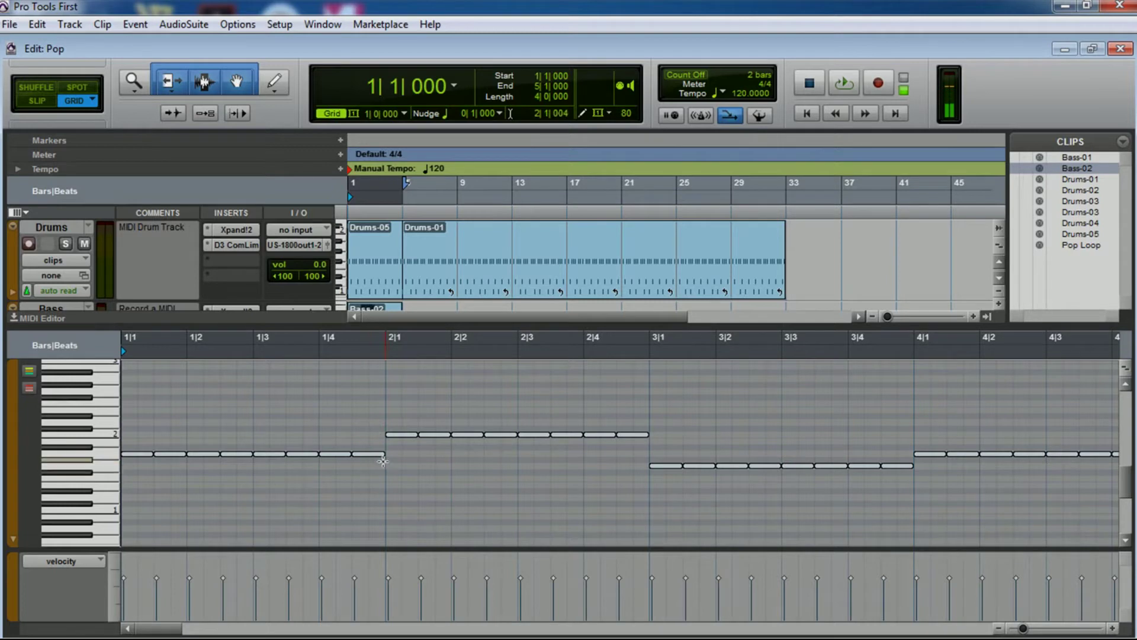
alt+click(137, 455)
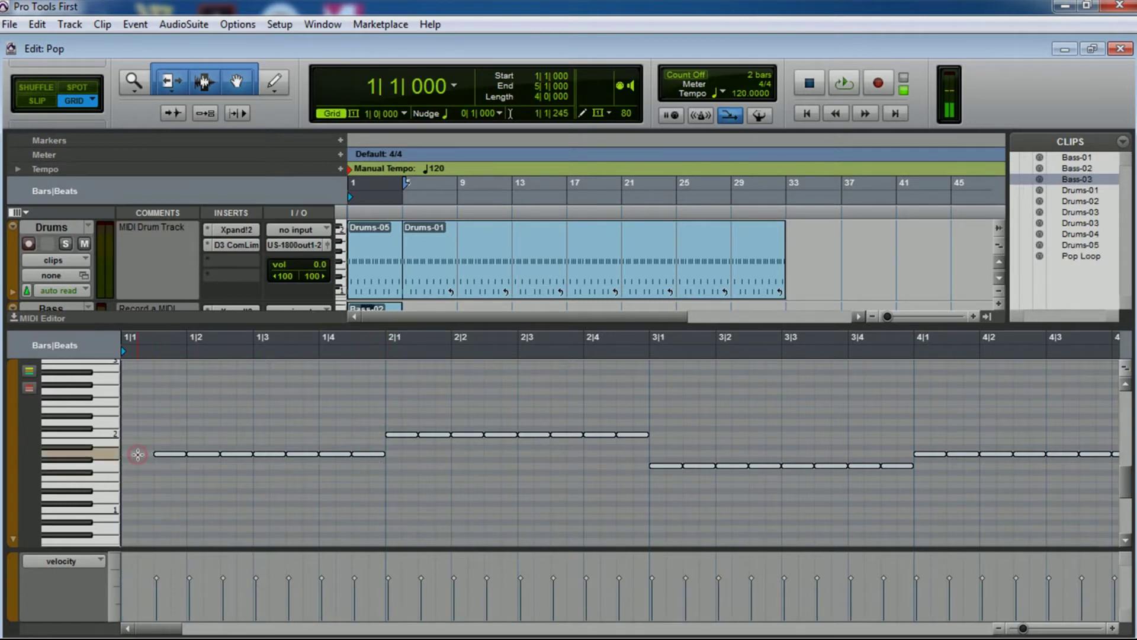
drag(166, 454, 133, 455)
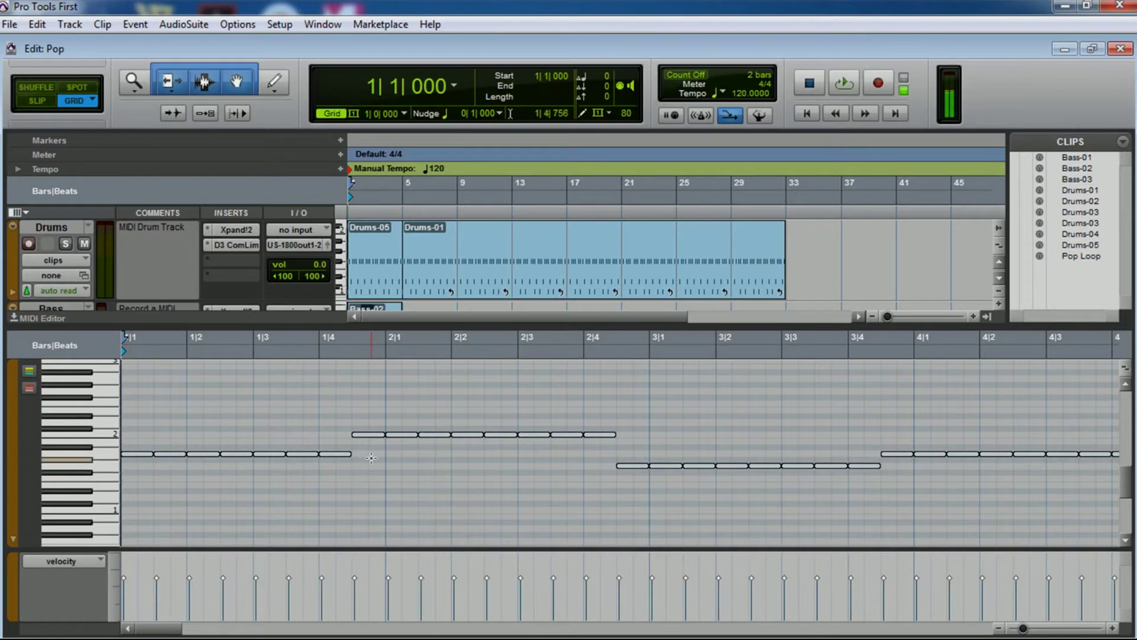
drag(376, 461, 400, 467)
key(Delete)
click(171, 451)
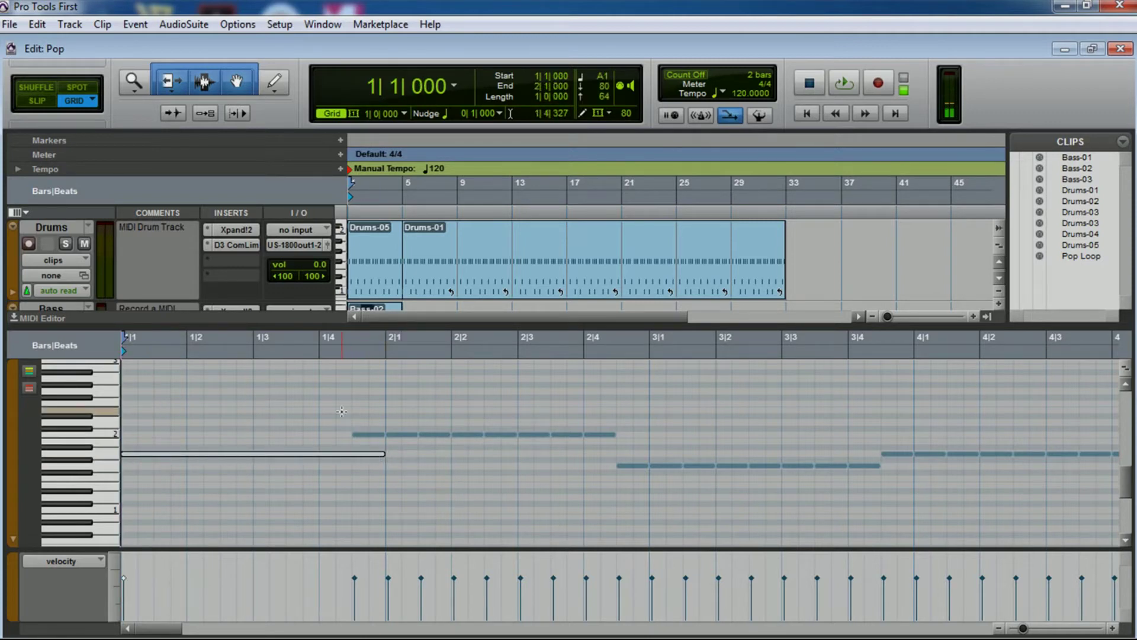
Reduce the C2 eighth notes to a single one starting at 2|1 in the guitar part
drag(342, 412, 621, 454)
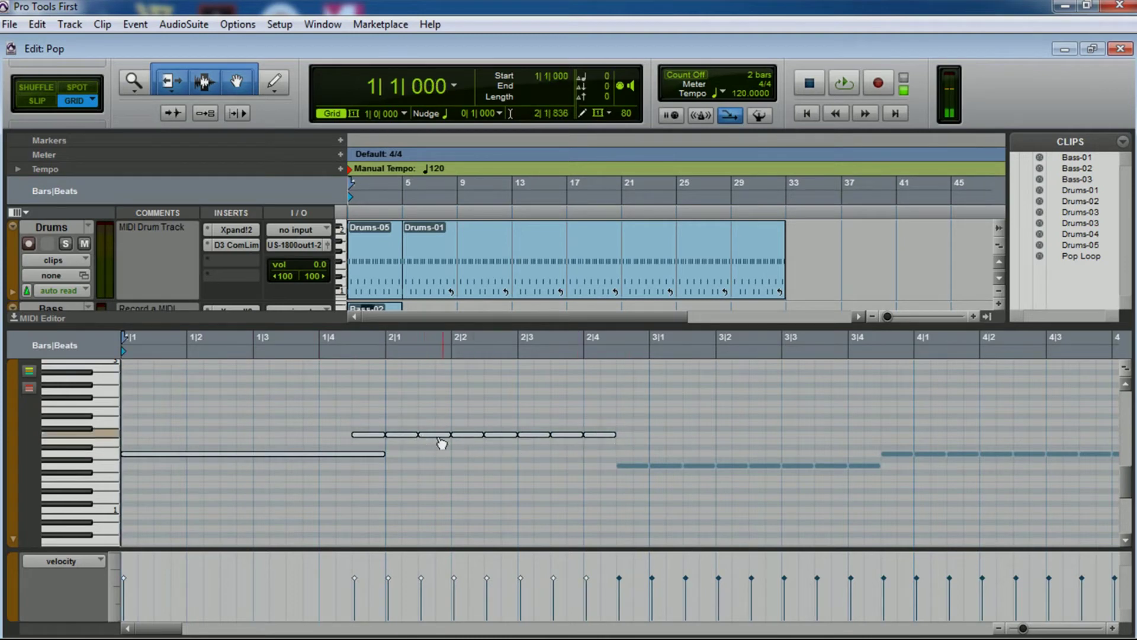
click(478, 414)
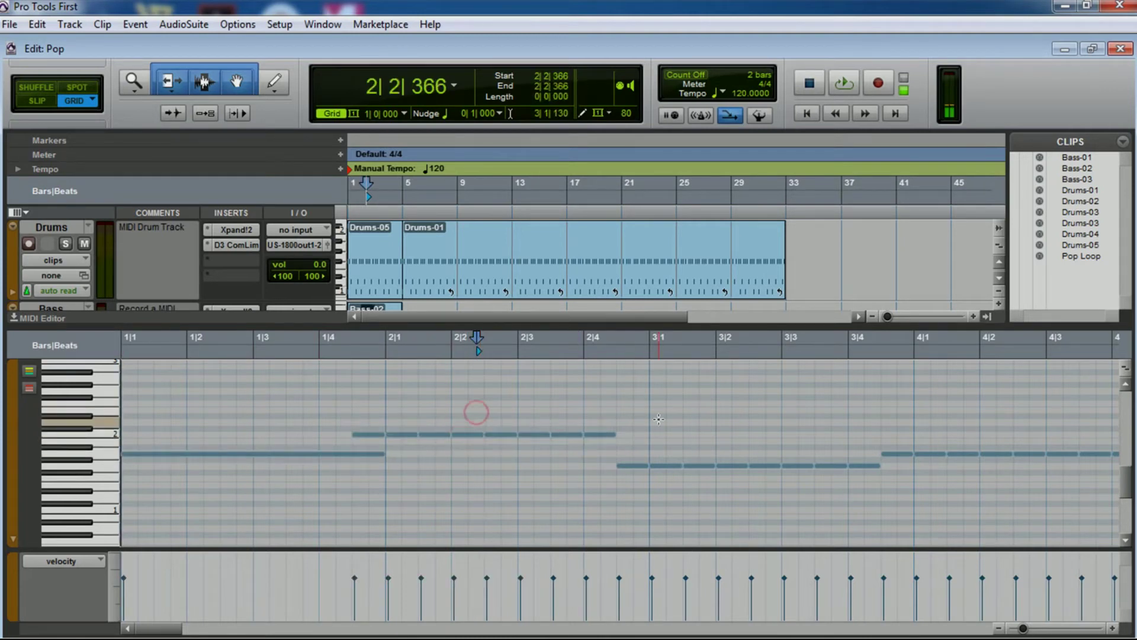
drag(658, 419, 406, 438)
key(Delete)
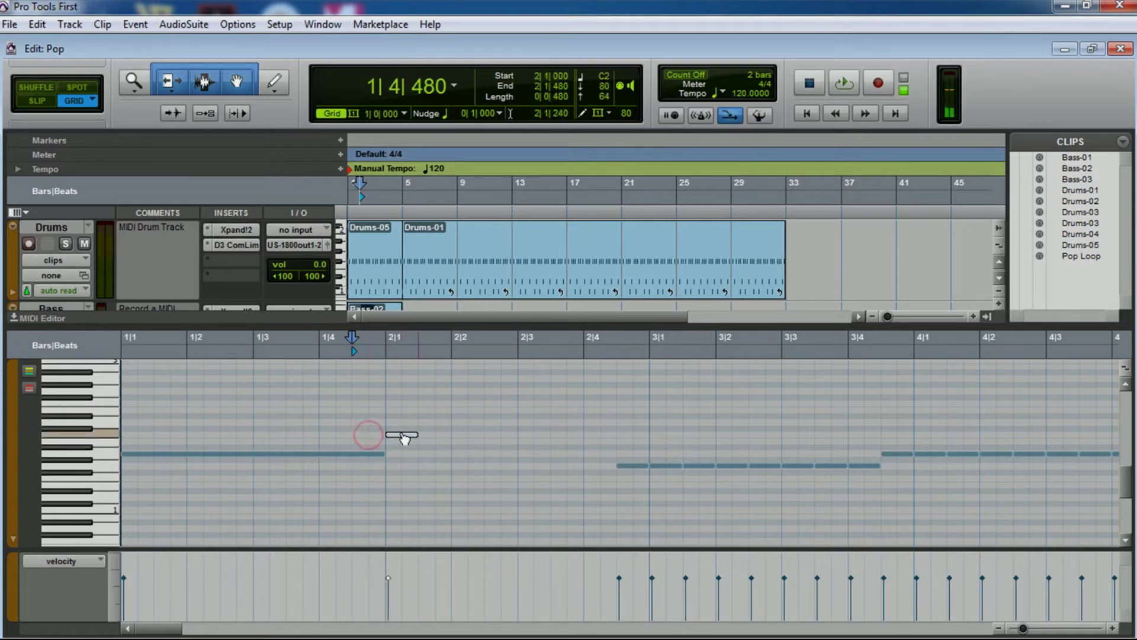
Shift the remaining G1 and A1 notes to start at bar 3, and keep only the first G1 note in that bar
drag(589, 402, 959, 585)
drag(419, 630, 172, 633)
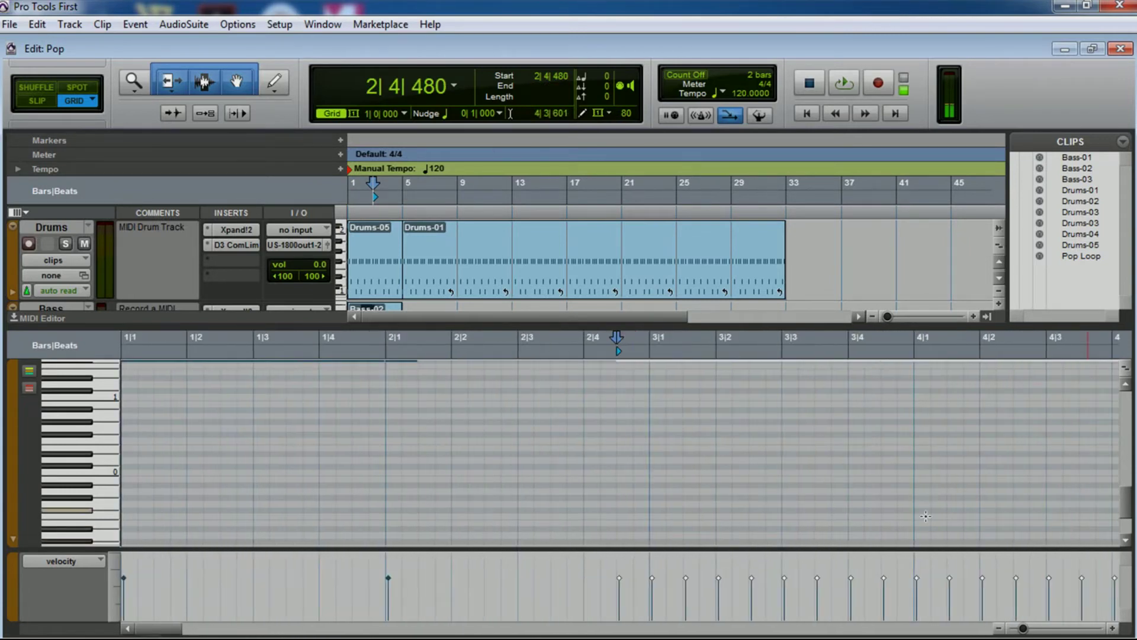
drag(1127, 509, 1126, 484)
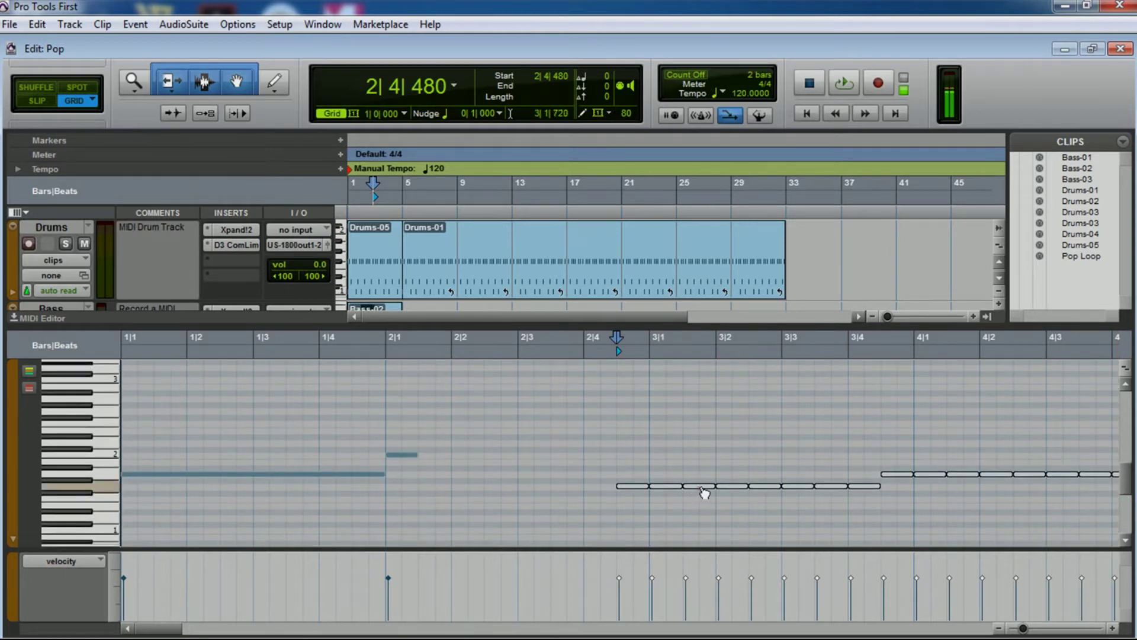
drag(709, 489, 732, 487)
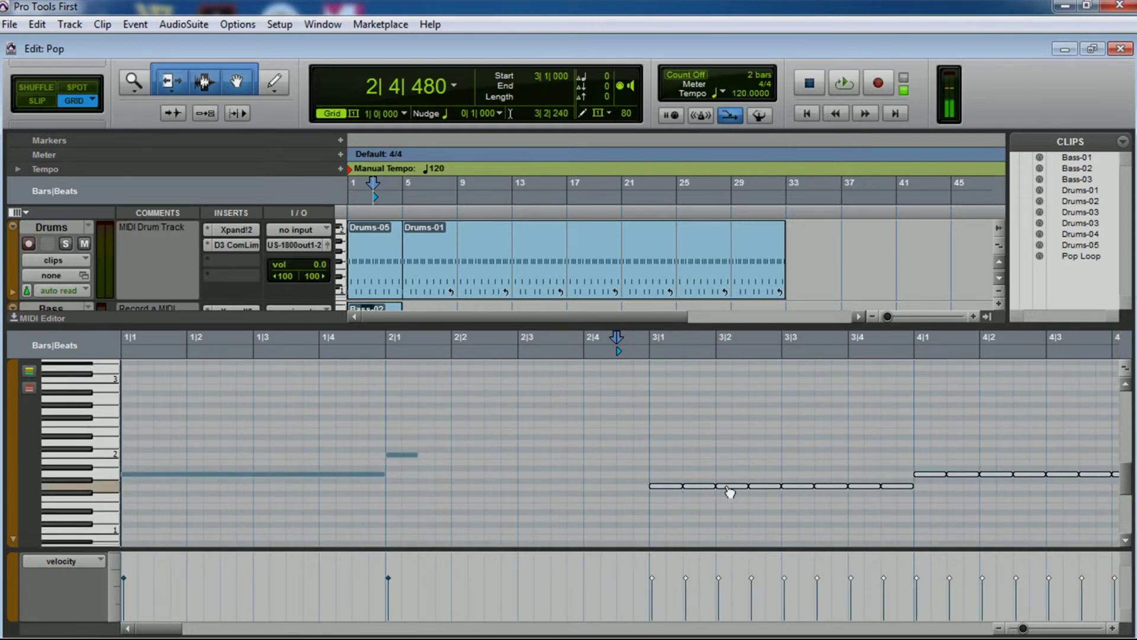
click(702, 448)
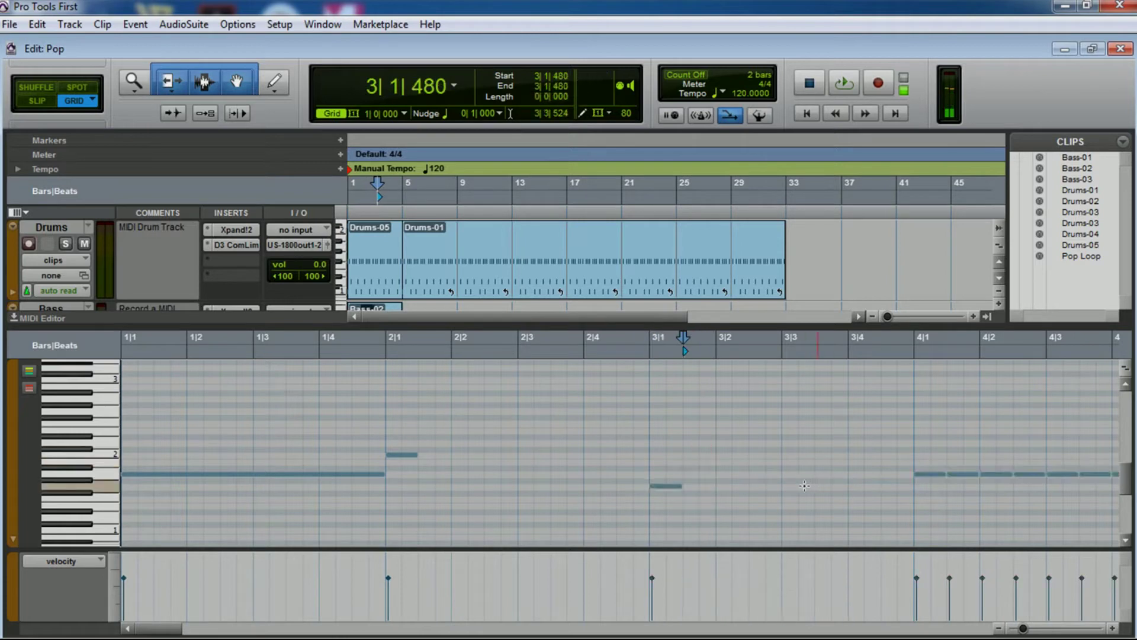
Reduce bar 4 to its first A1 note, and lengthen the single notes in bars 2, 3 and 4 to a full bar each
mouse_move(157, 628)
mouse_down()
mouse_move(213, 631)
mouse_move(144, 631)
mouse_up()
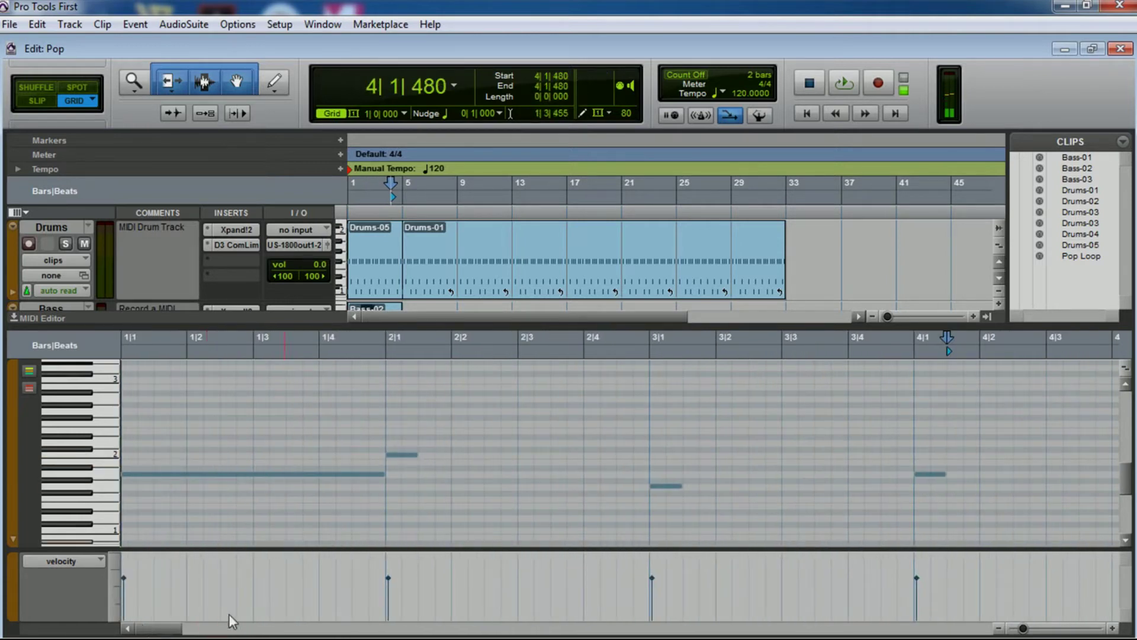
drag(393, 414, 962, 498)
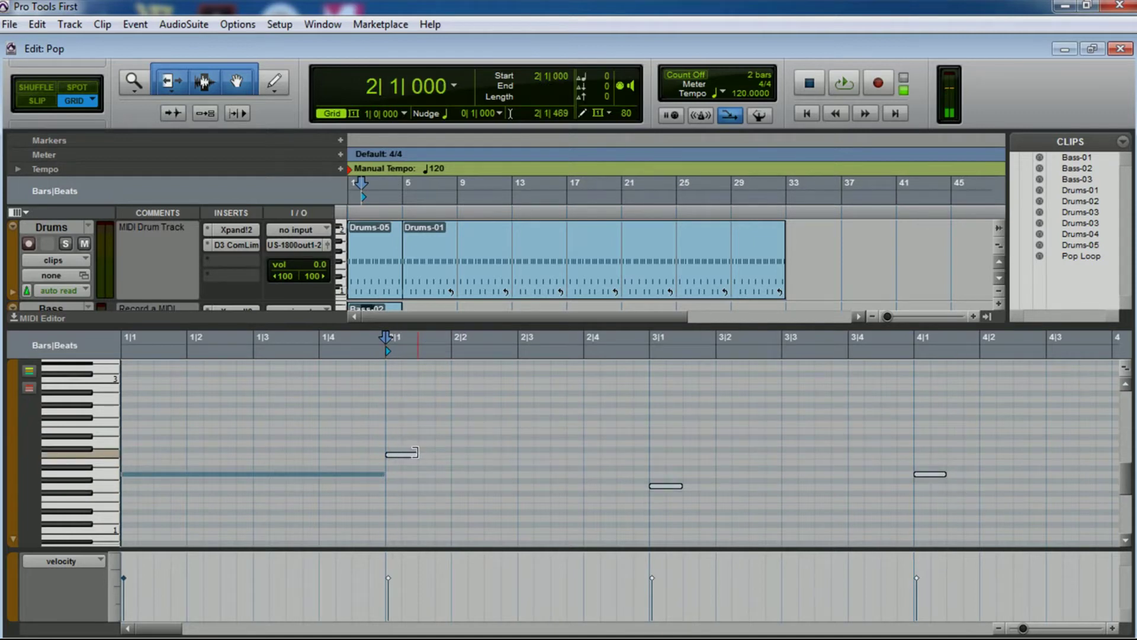
drag(413, 454, 640, 459)
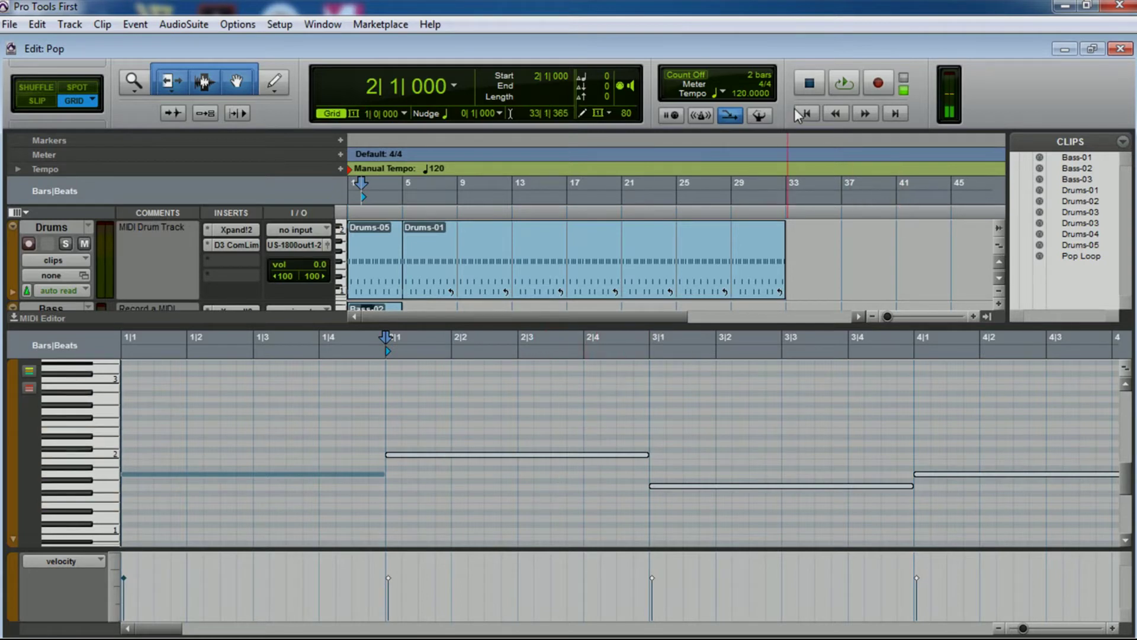
Copy the root notes upward to build triads: A1-C2-E2 in bar 1, C2-E2-G2 in bar 2 and G1-B1-D2 in bar 3
click(205, 477)
click(211, 475)
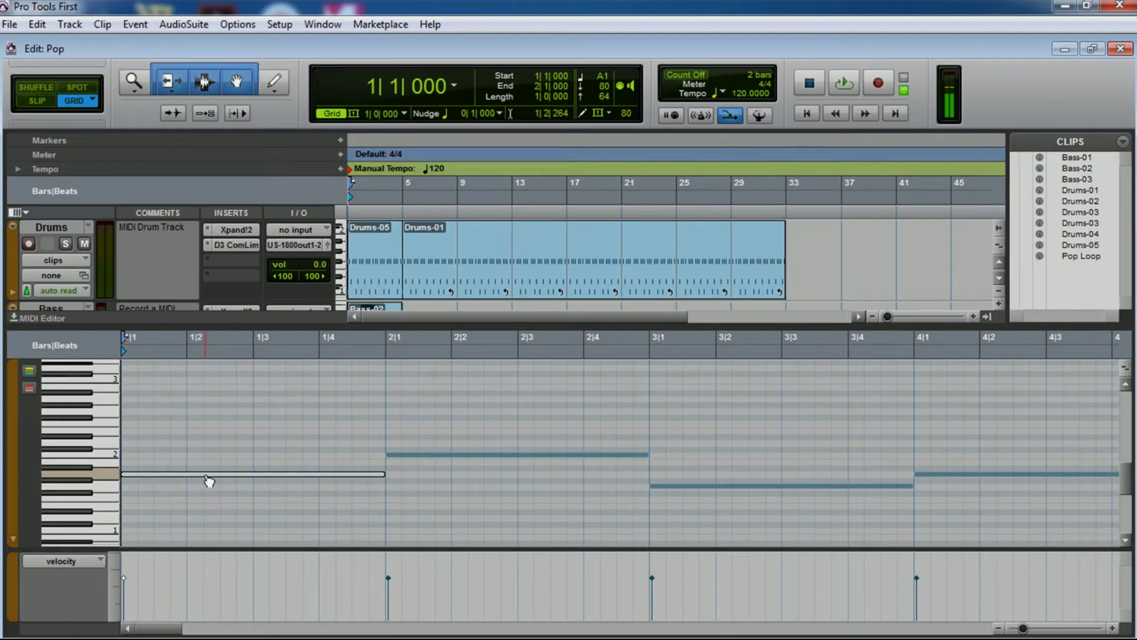
drag(210, 480, 220, 436)
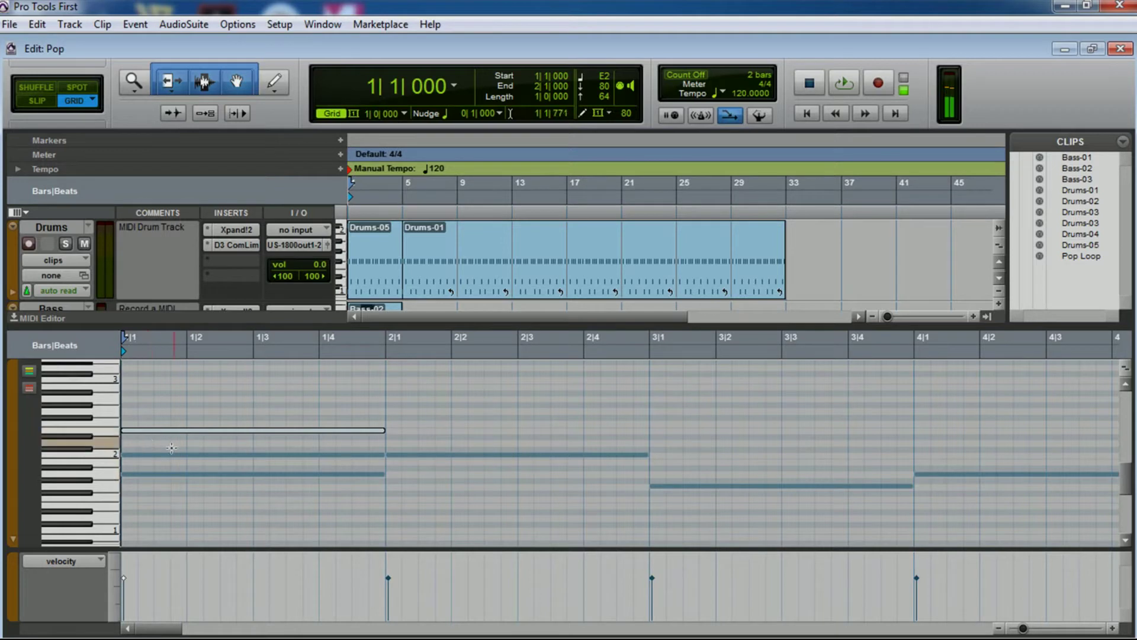
click(416, 456)
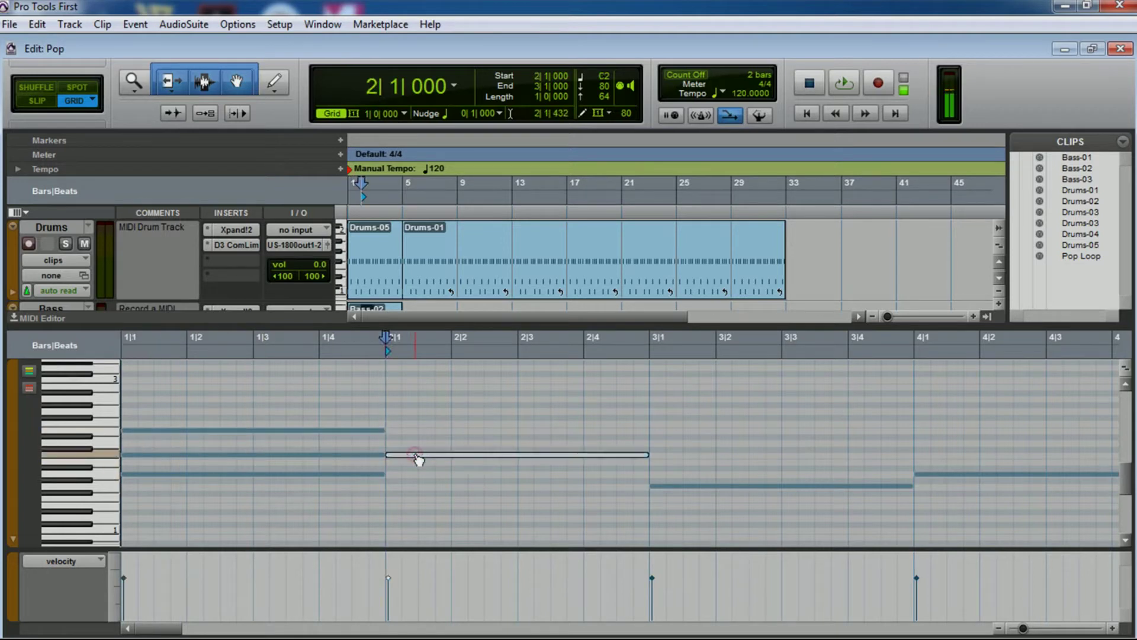
drag(419, 460, 426, 417)
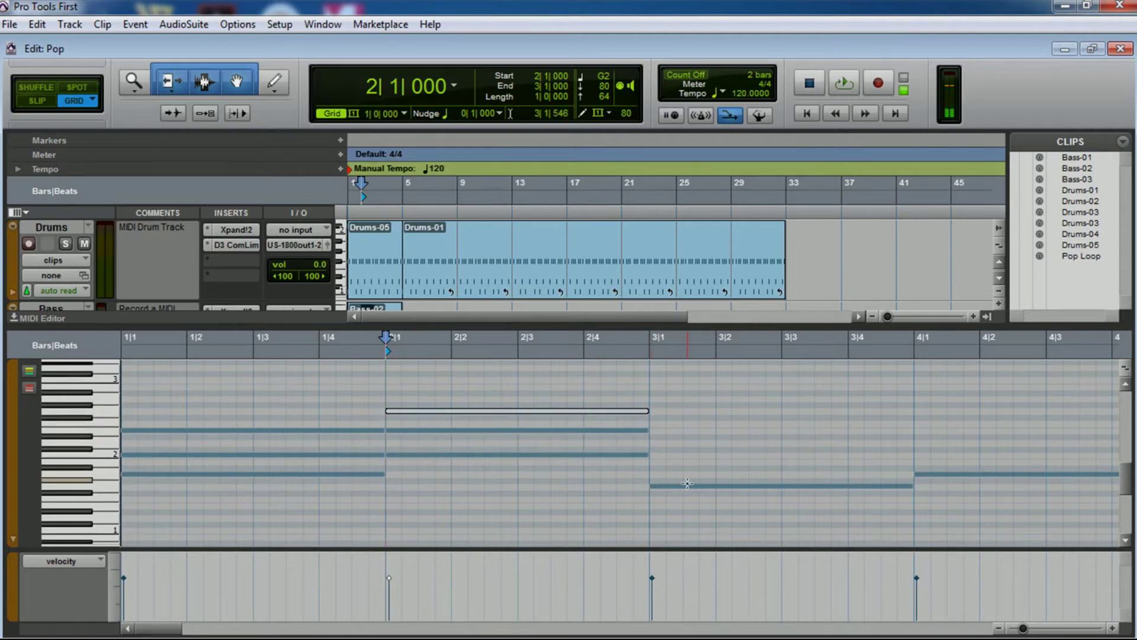
click(689, 487)
drag(690, 489, 702, 448)
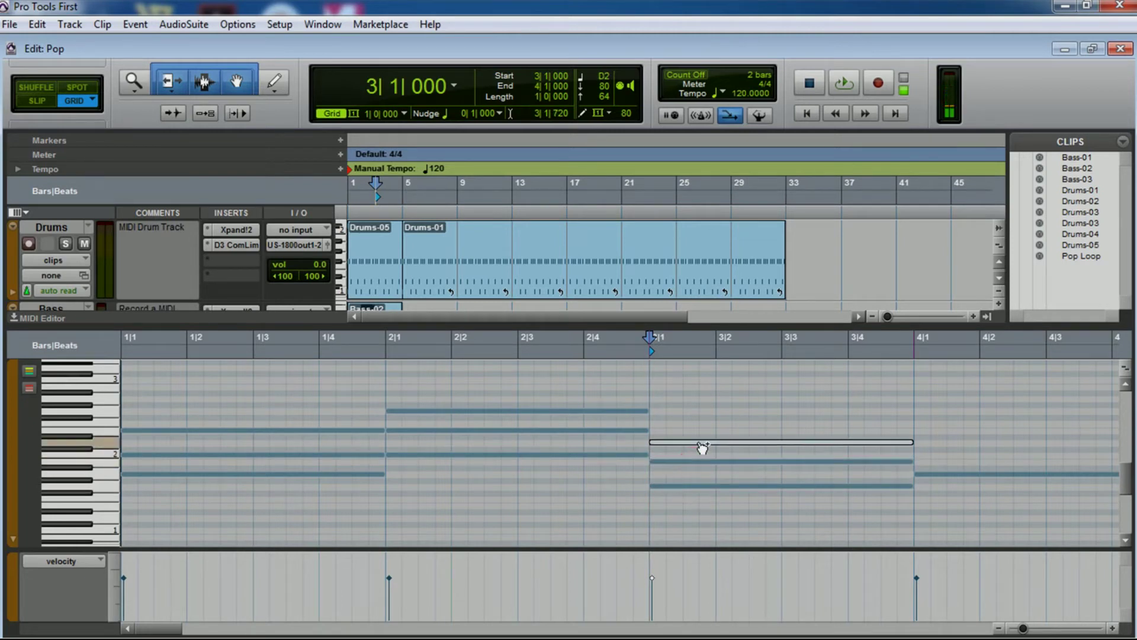
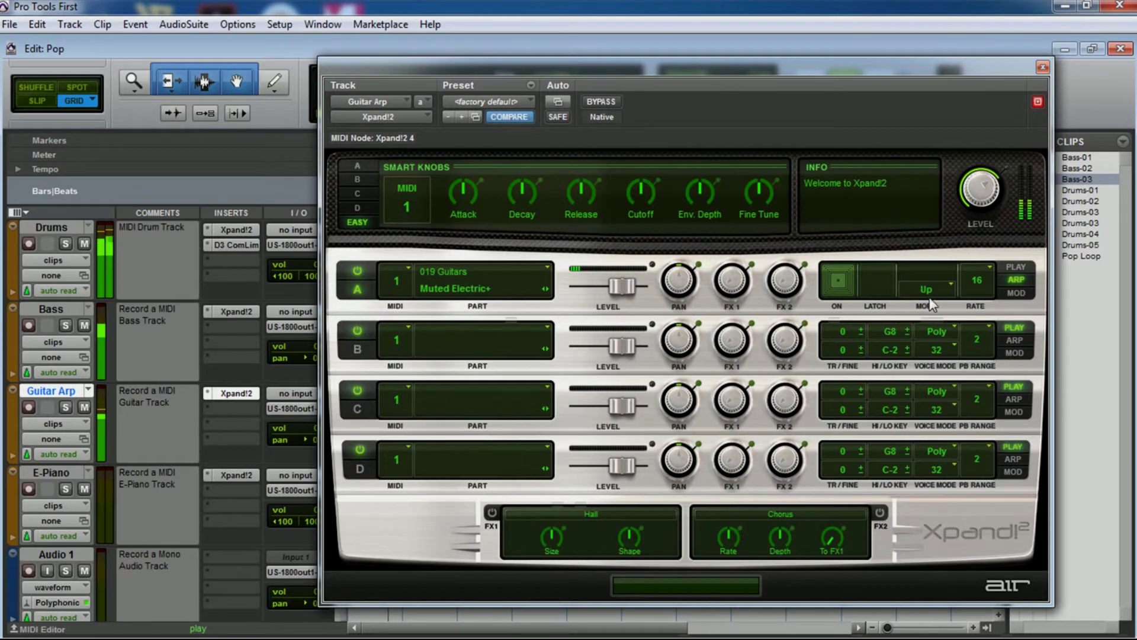
Set part A's arpeggiator mode to Down in the Guitar Arp track's Xpand!2 during playback
click(950, 289)
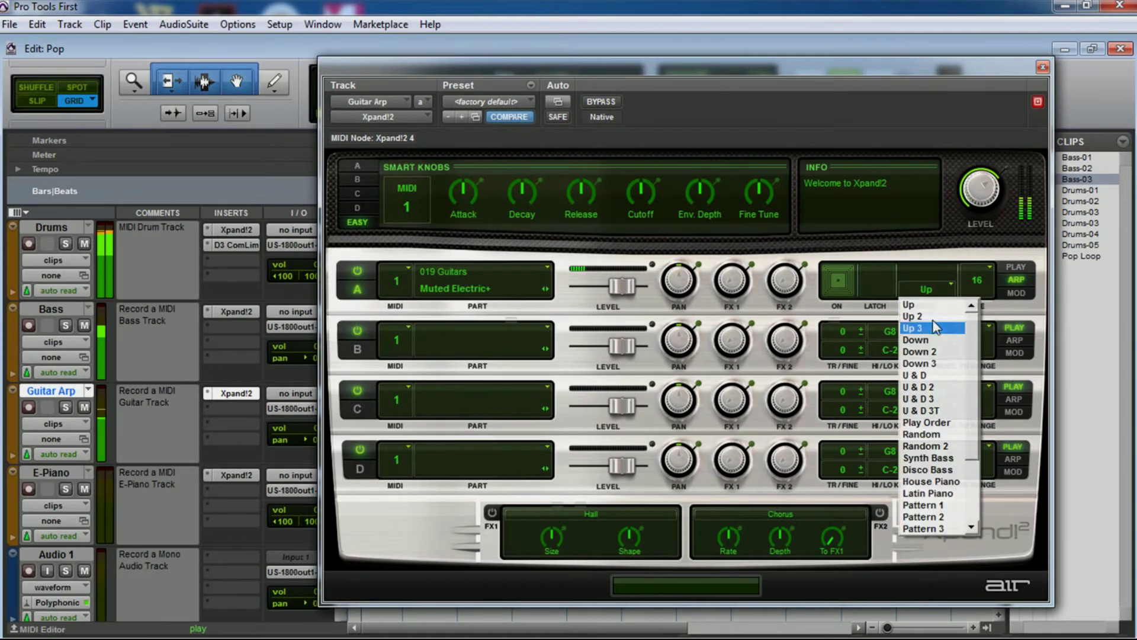
click(934, 342)
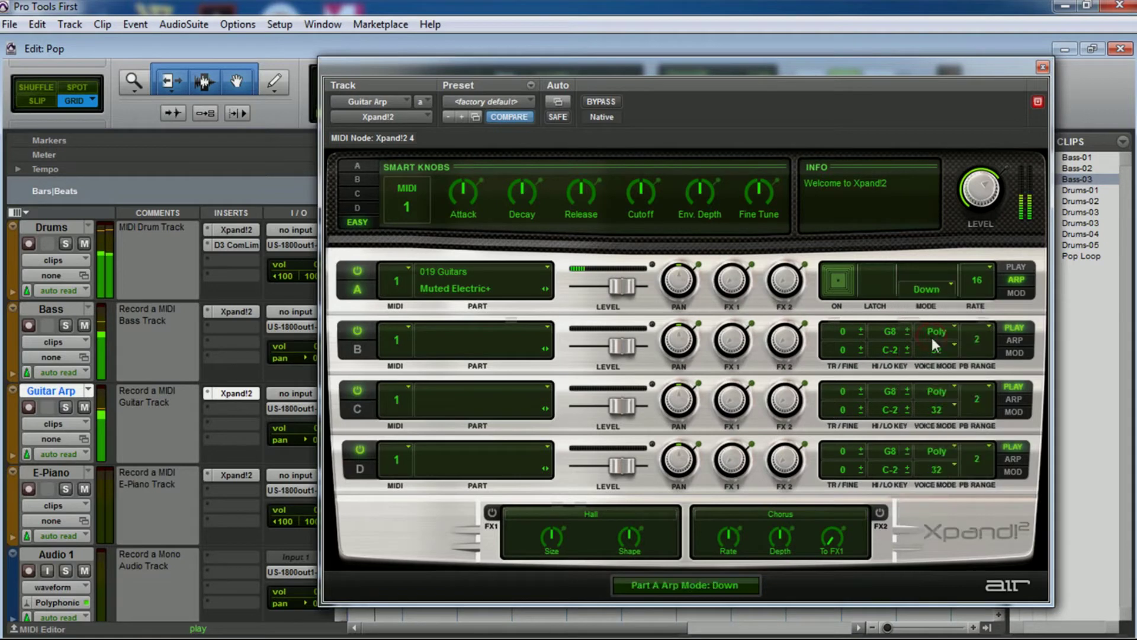
Set part A's arpeggiator rate to 8 and its transpose to +12 in the Guitar Arp Xpand!2, closing the plug-in and stopping playback
click(988, 284)
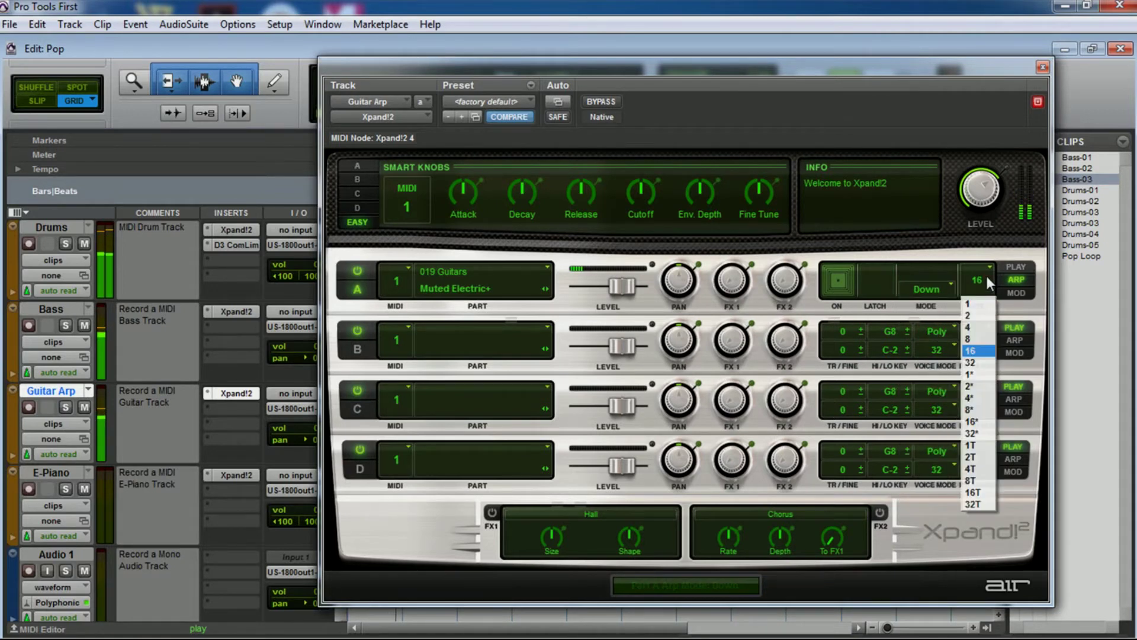
click(980, 339)
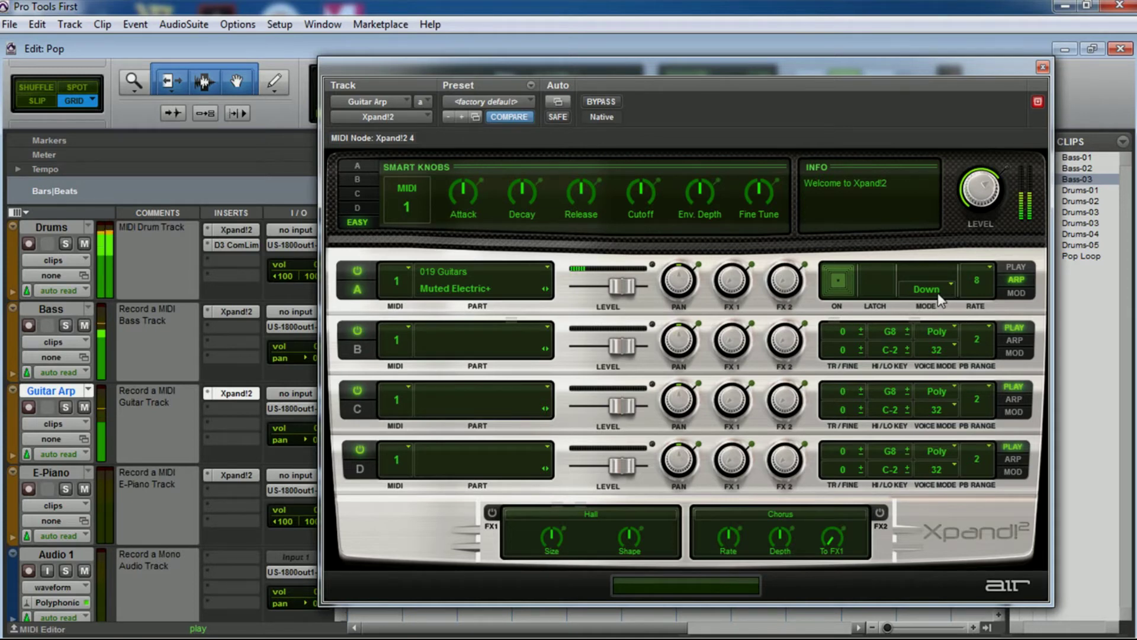
click(1014, 268)
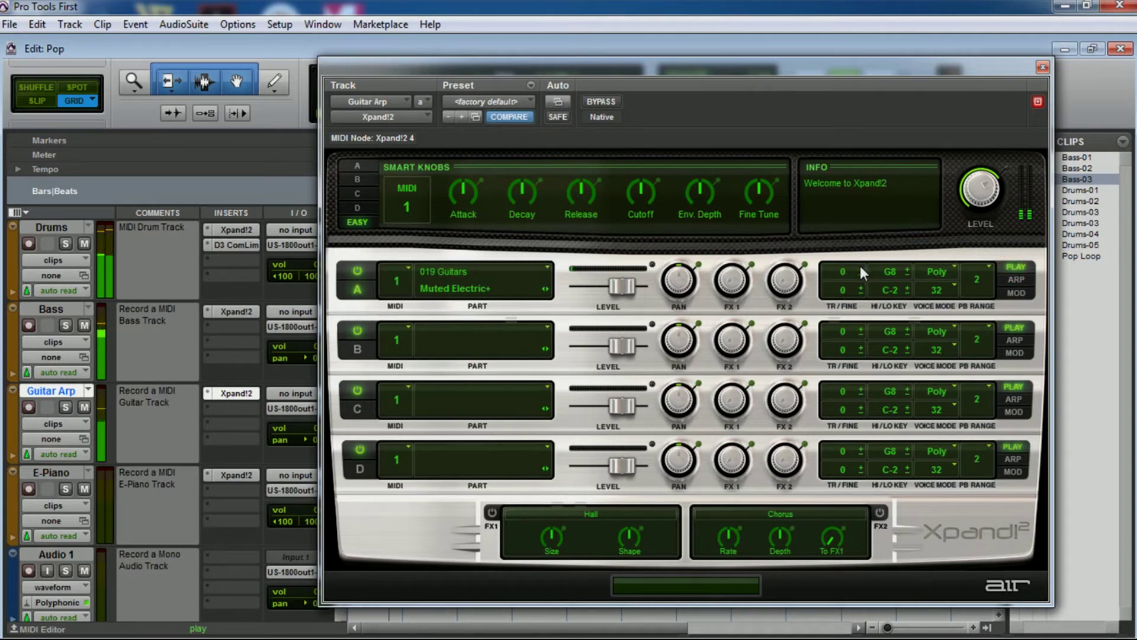
drag(861, 276, 856, 256)
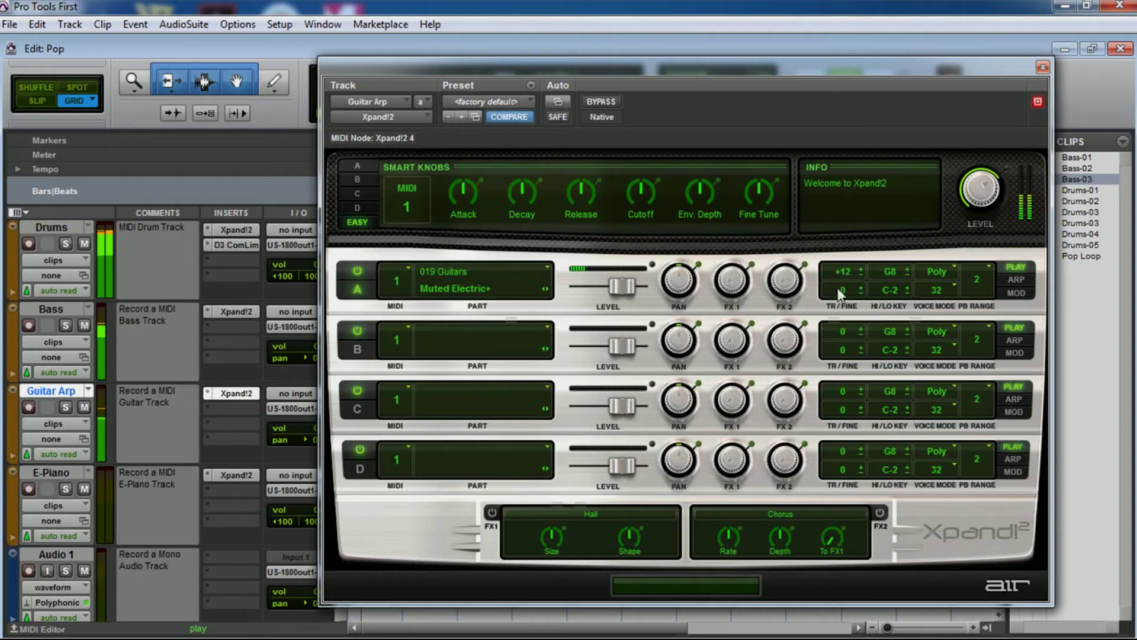
click(1041, 68)
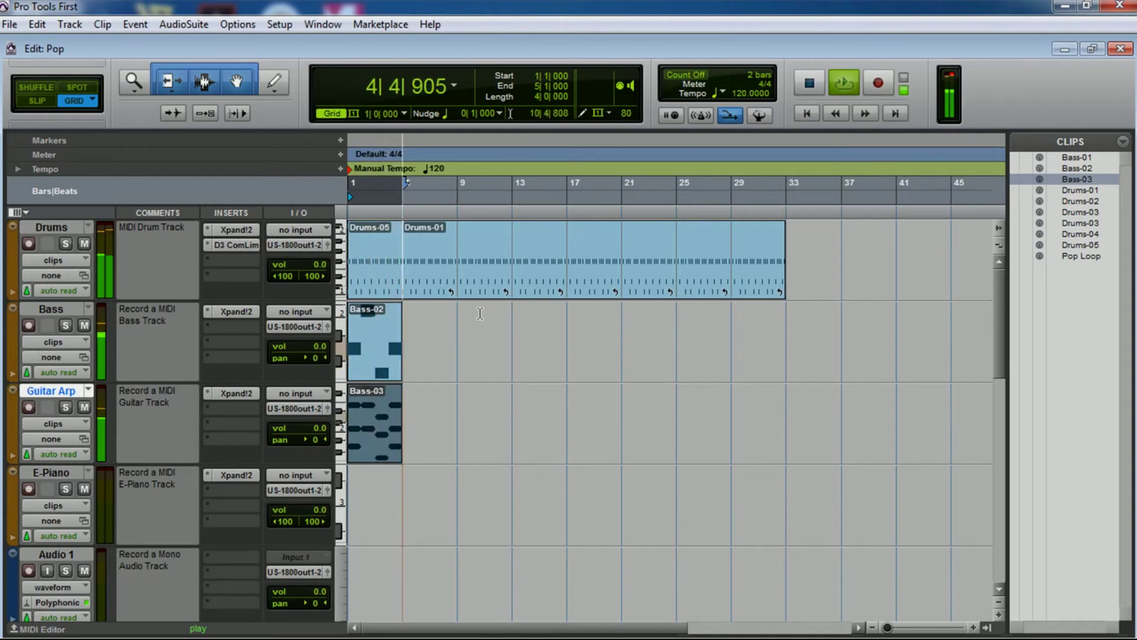
click(812, 87)
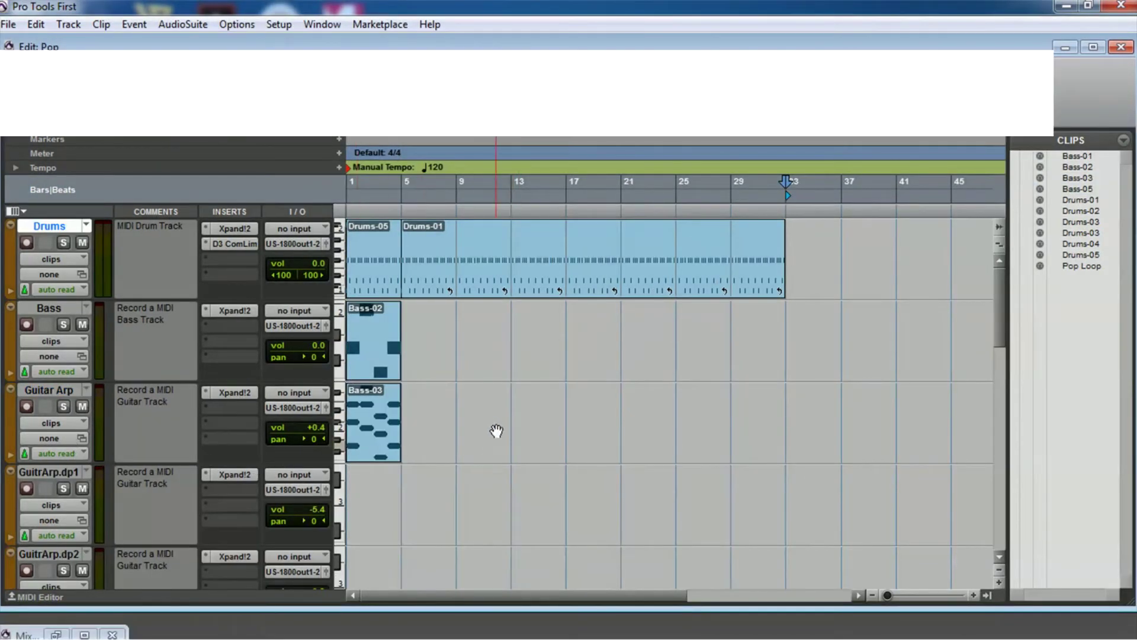
Copy the Bass-03 clip from the Guitar Arp track to bar 1 of both duplicate guitar tracks below it
click(496, 431)
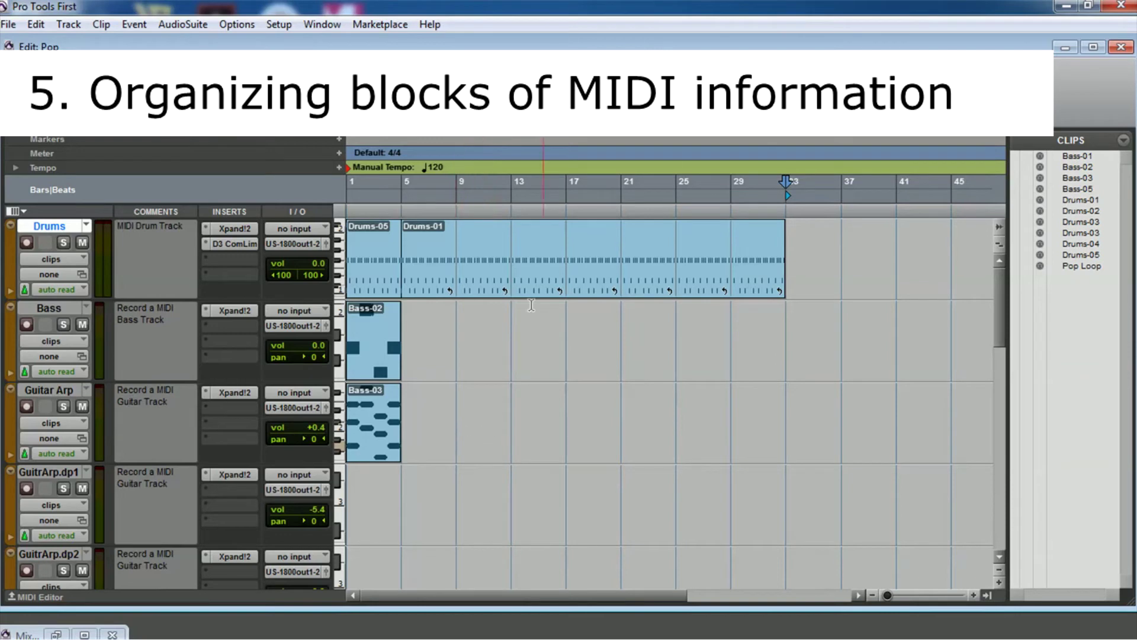
click(353, 434)
click(373, 420)
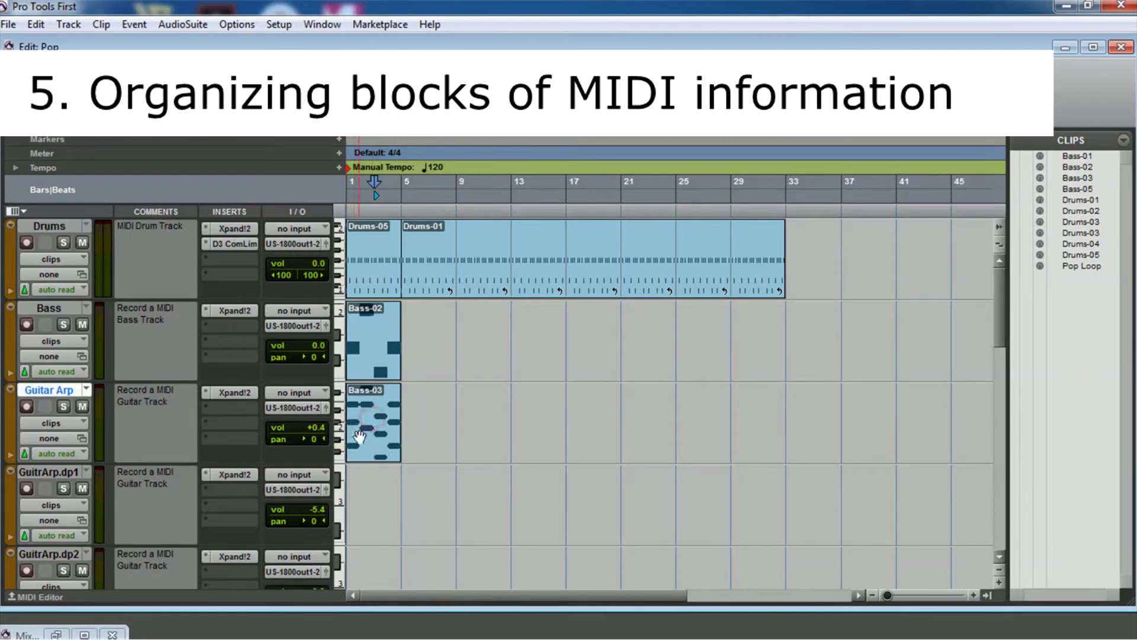
click(372, 456)
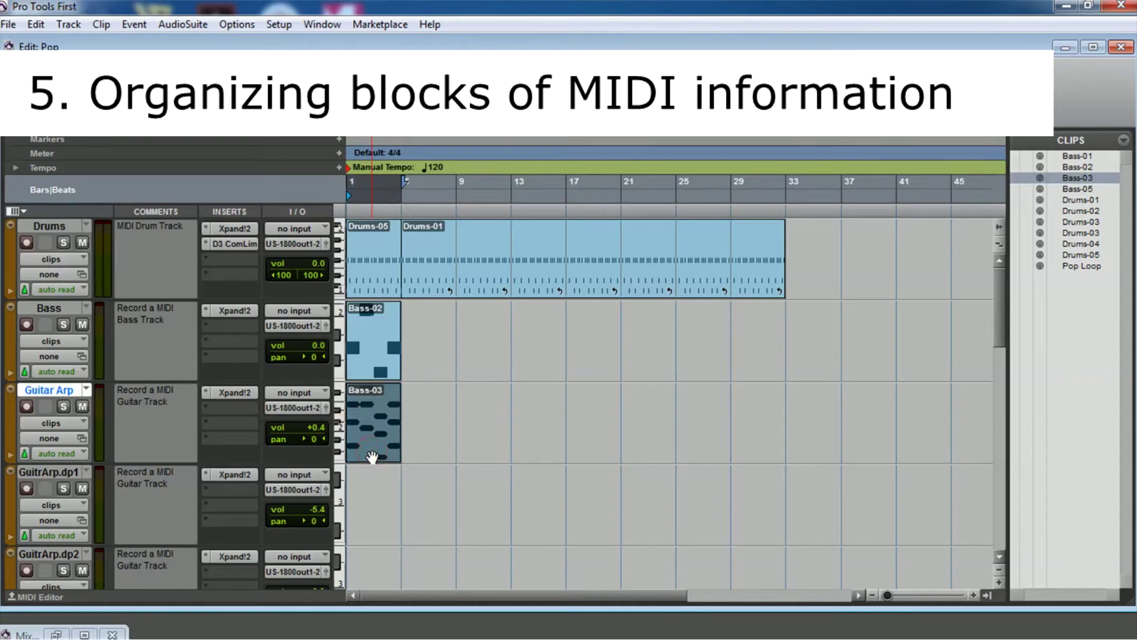
drag(372, 456, 374, 566)
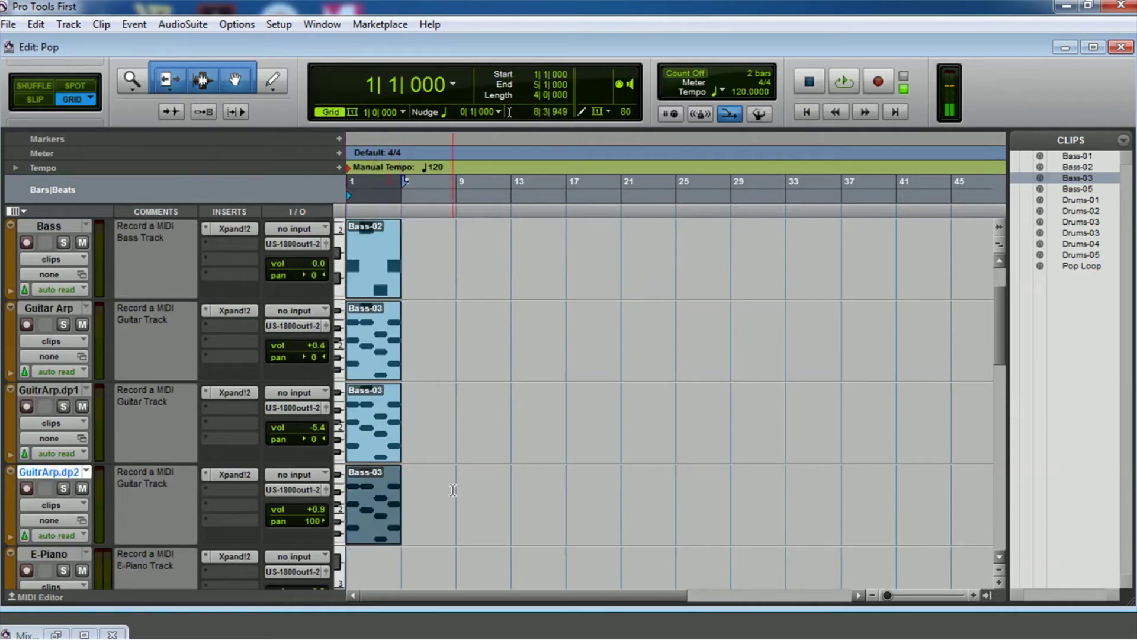
scroll(454, 453, down, 1)
Mute the GutrArp.dp1 and GutrArp.dp2 tracks in the mixer
click(55, 634)
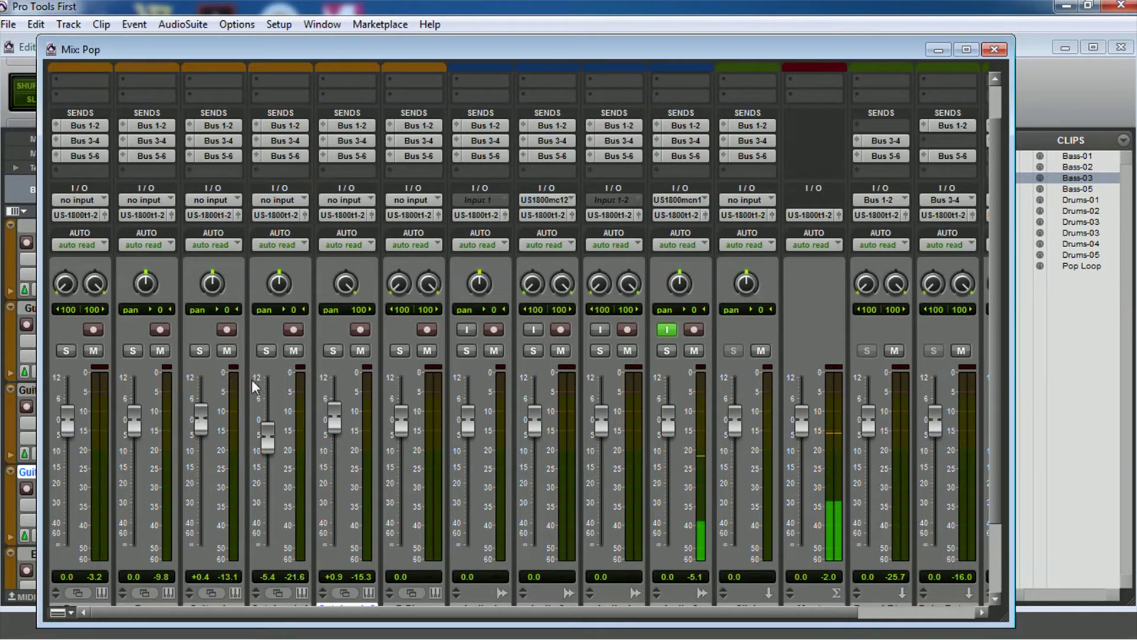
scroll(217, 448, down, 1)
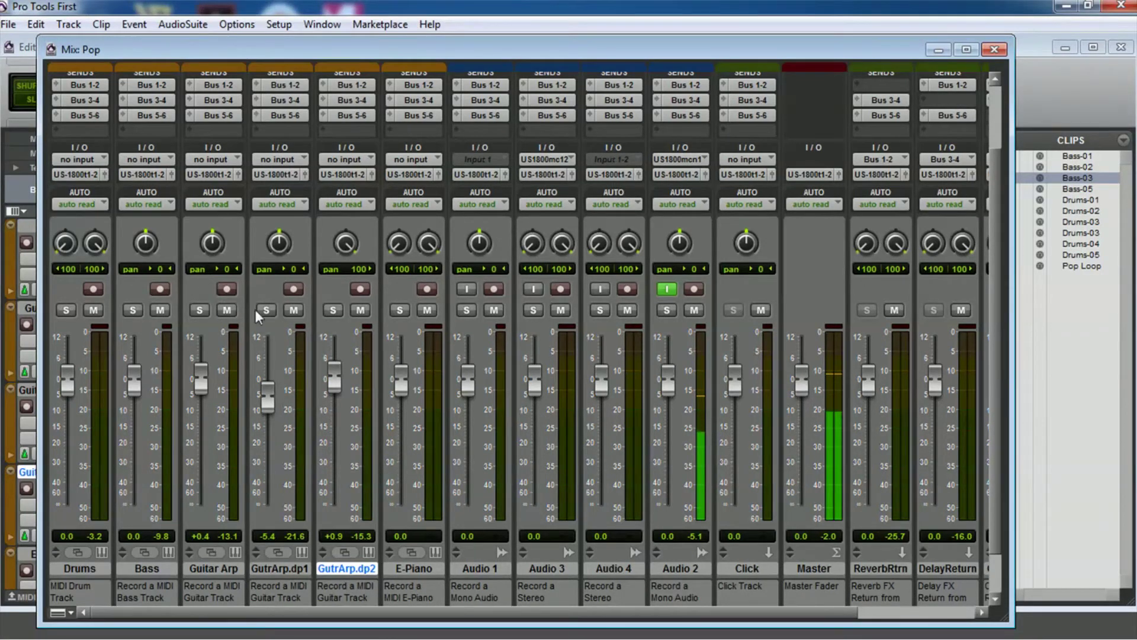
click(294, 310)
click(362, 310)
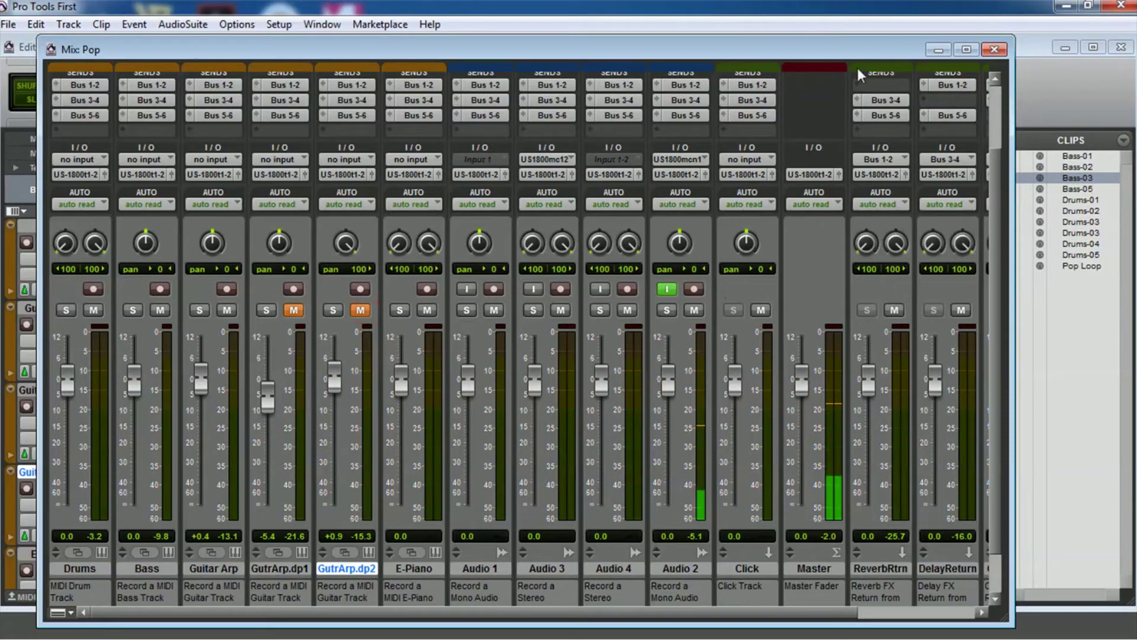
Start loop playback and pan the Guitar Arp track fully left to 100 in the mixer
drag(700, 51, 723, 127)
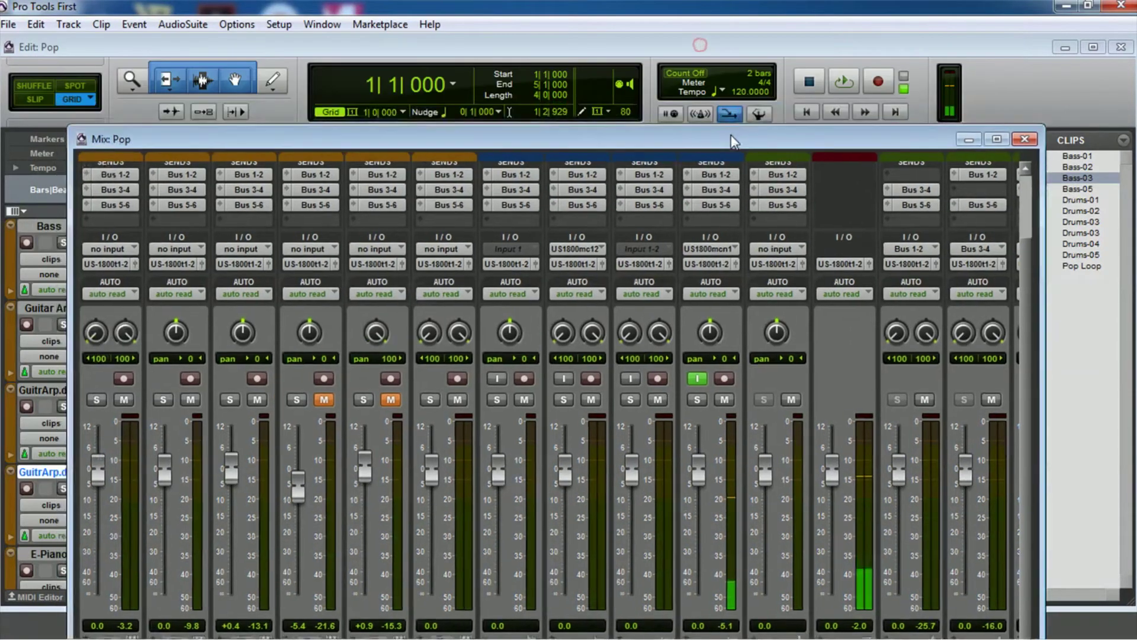
click(700, 47)
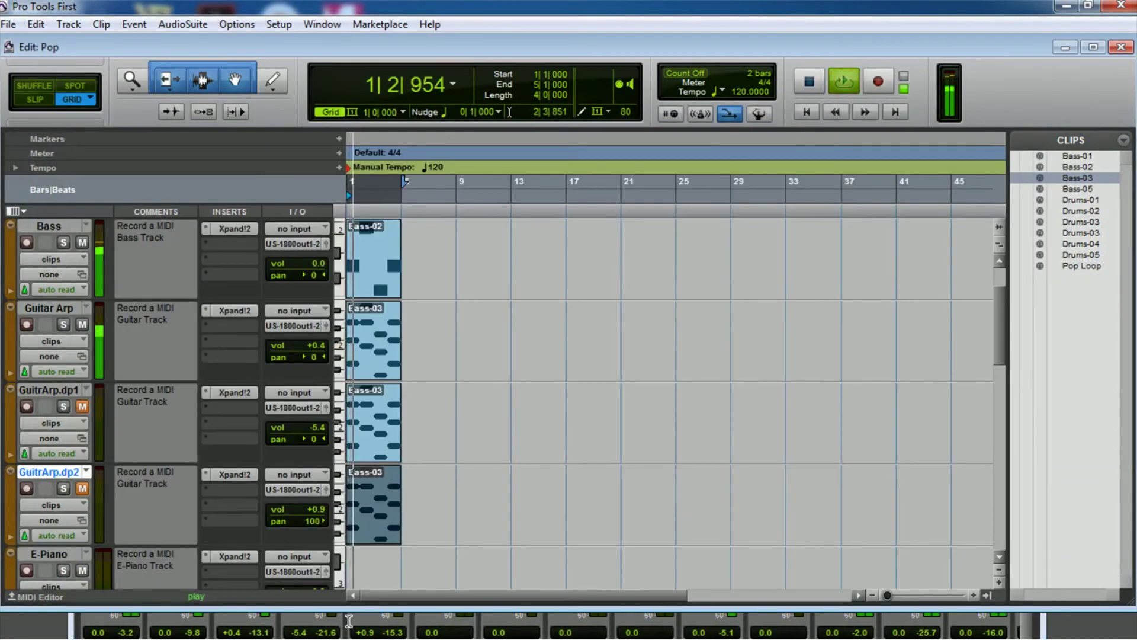
click(83, 616)
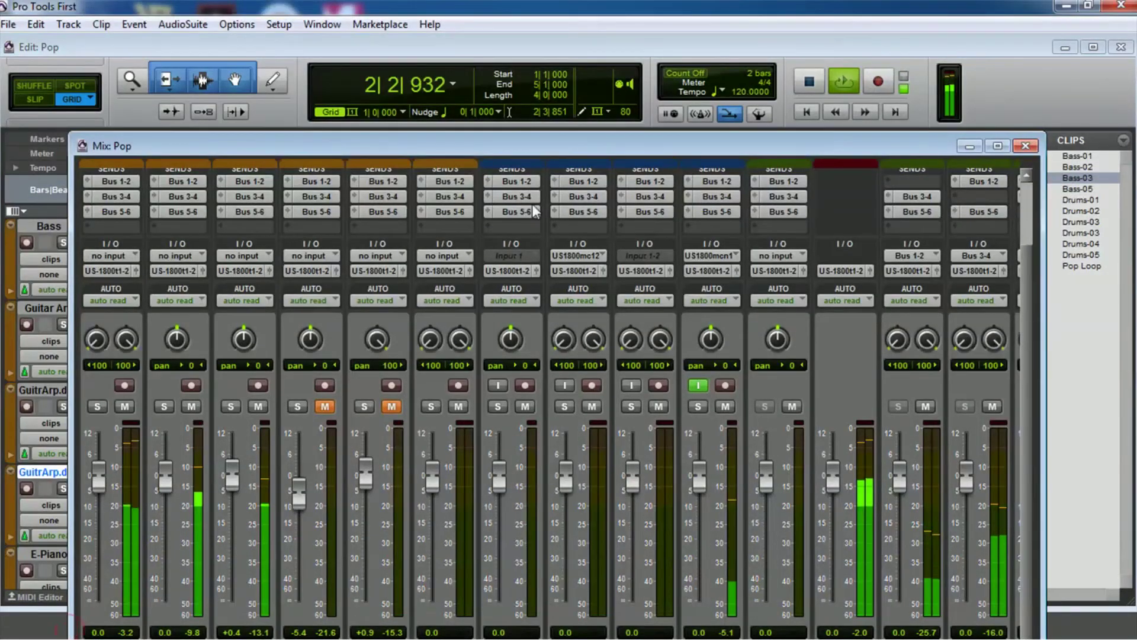
drag(550, 139, 534, 41)
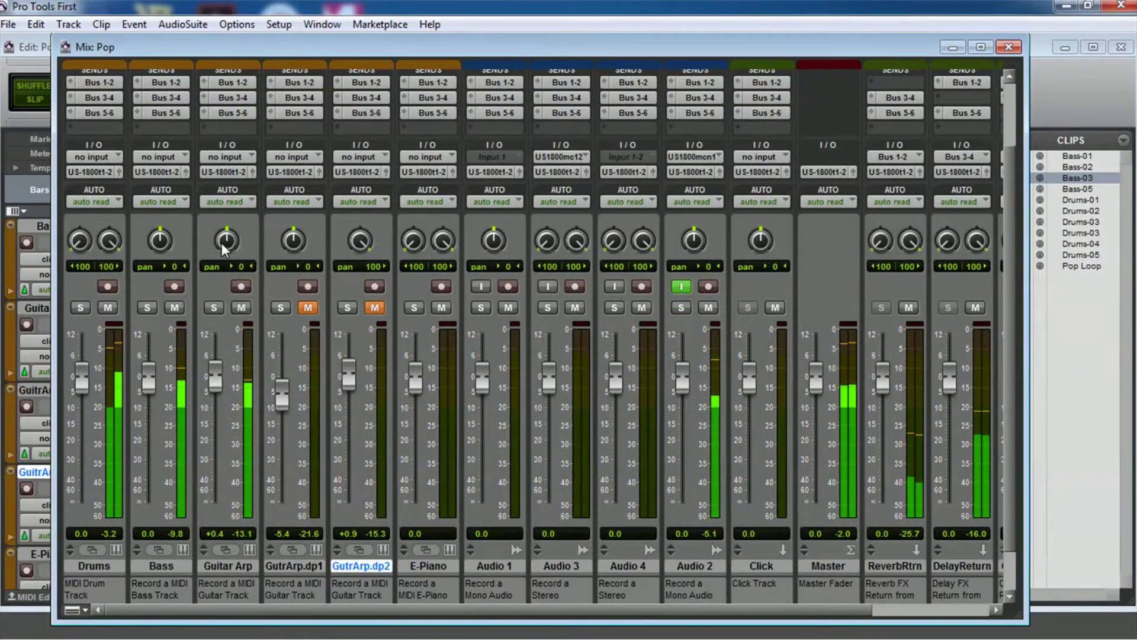
drag(224, 248, 208, 312)
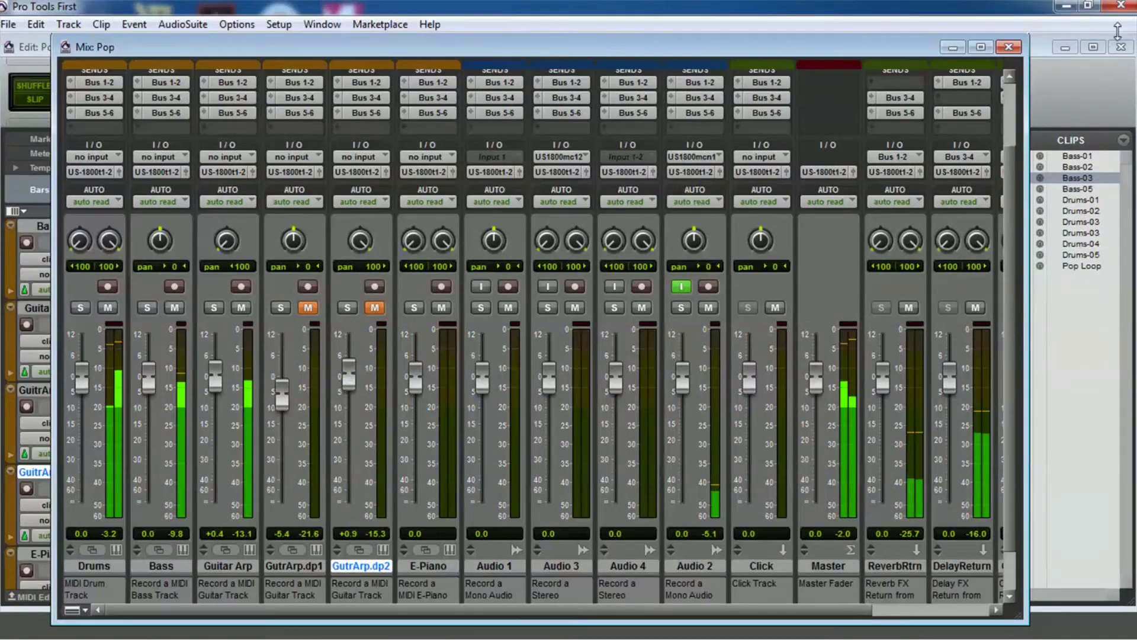
click(952, 46)
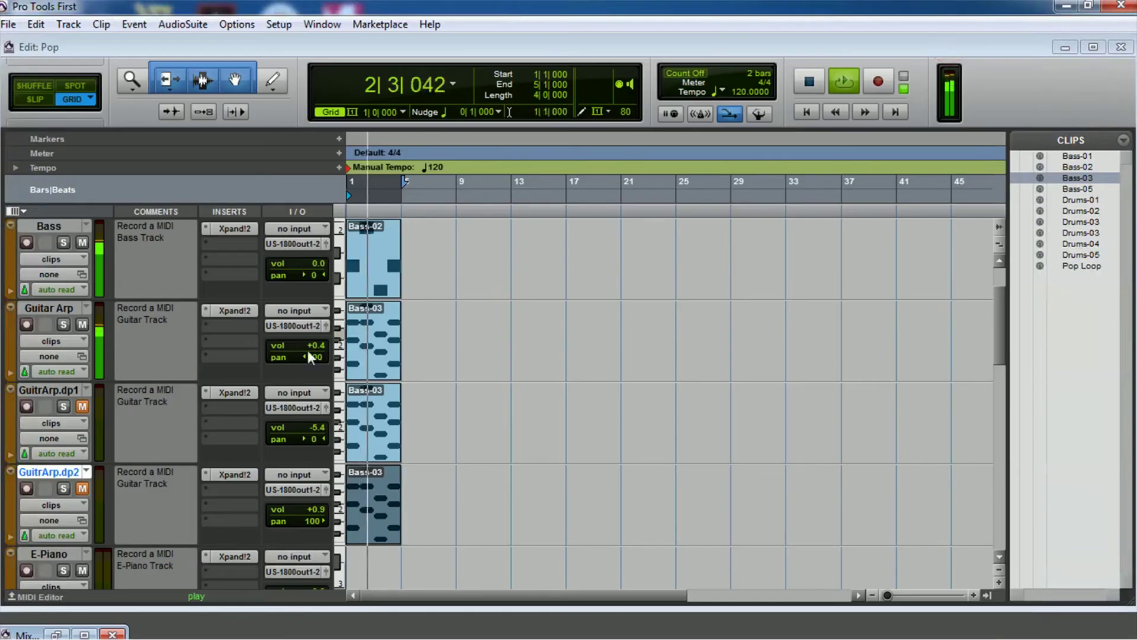
Compare part A's arpeggiator settings in the Xpand!2 instruments of Guitar Arp and its two duplicate tracks
click(234, 392)
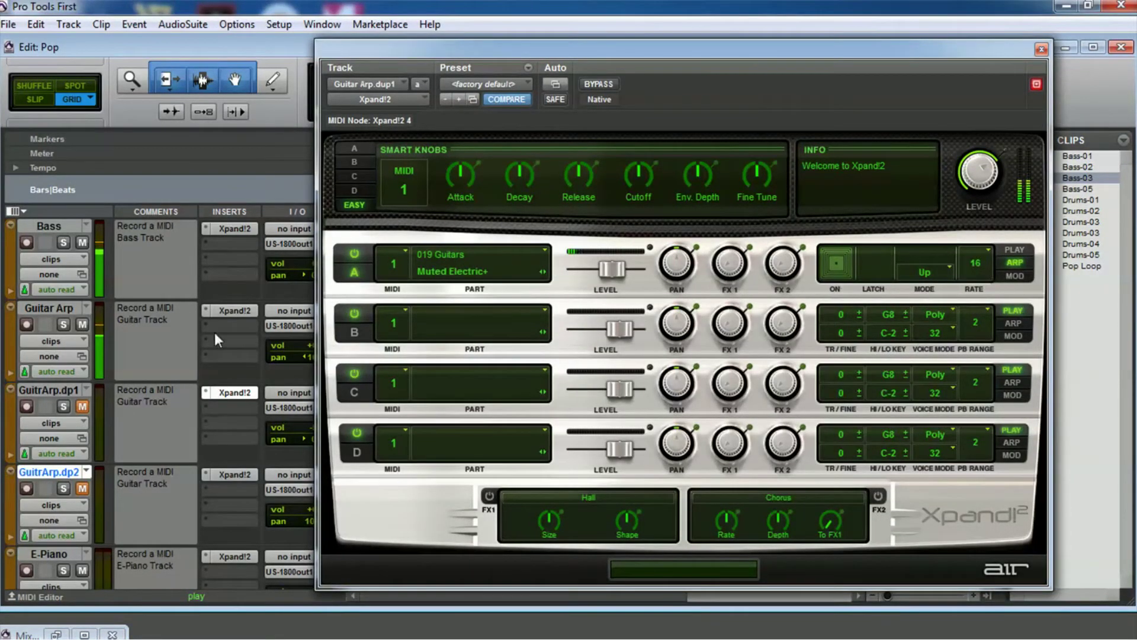
click(233, 311)
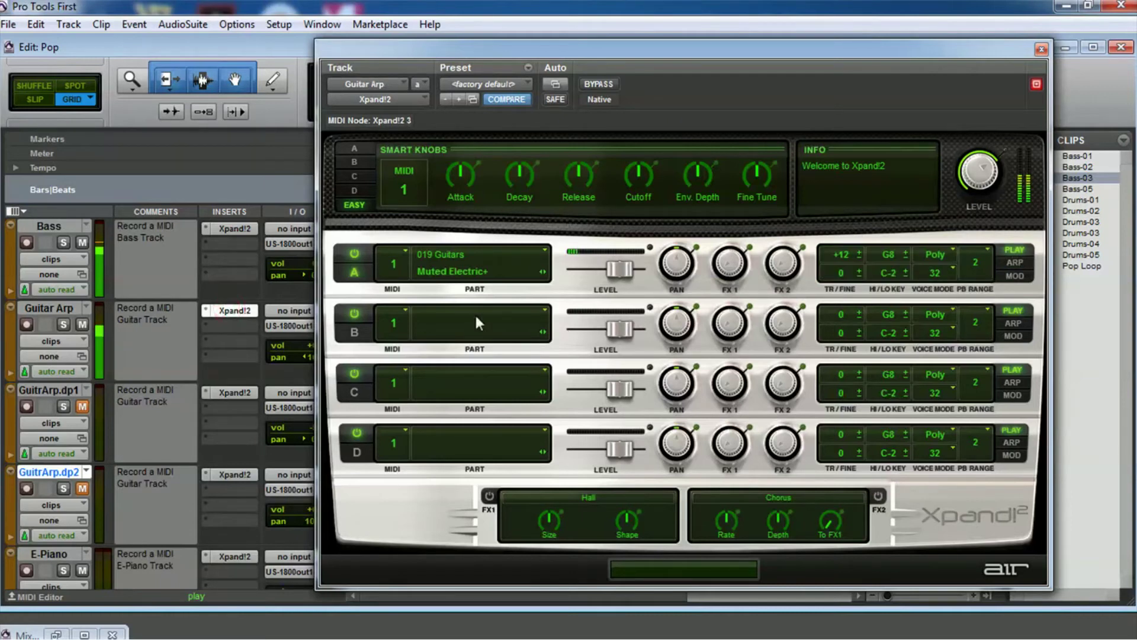
click(1013, 263)
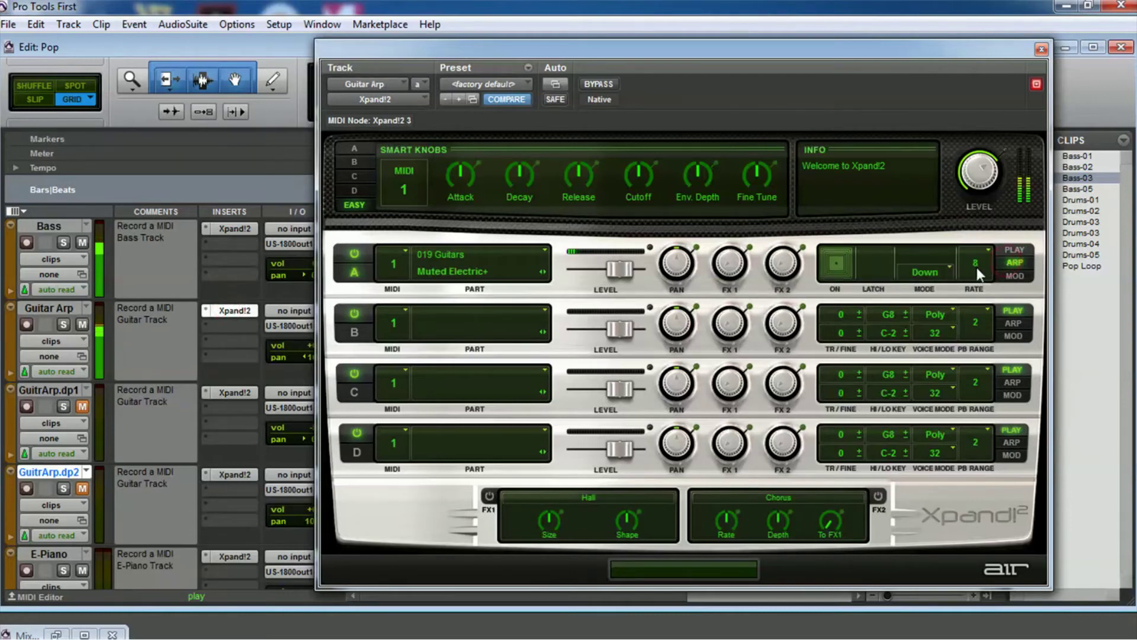
click(832, 267)
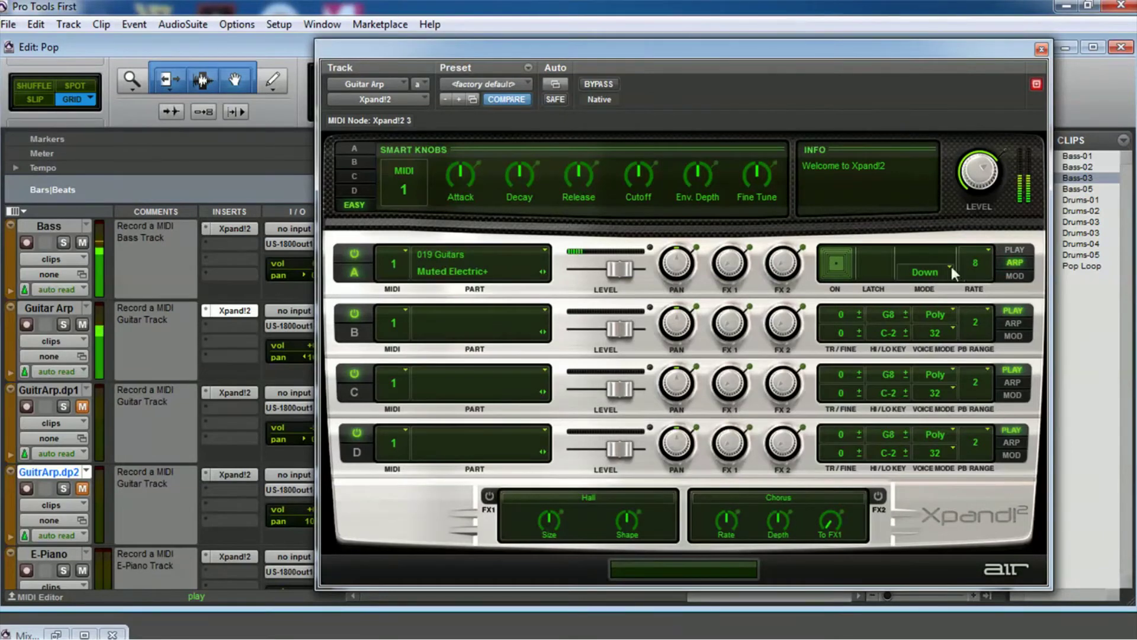
click(1041, 50)
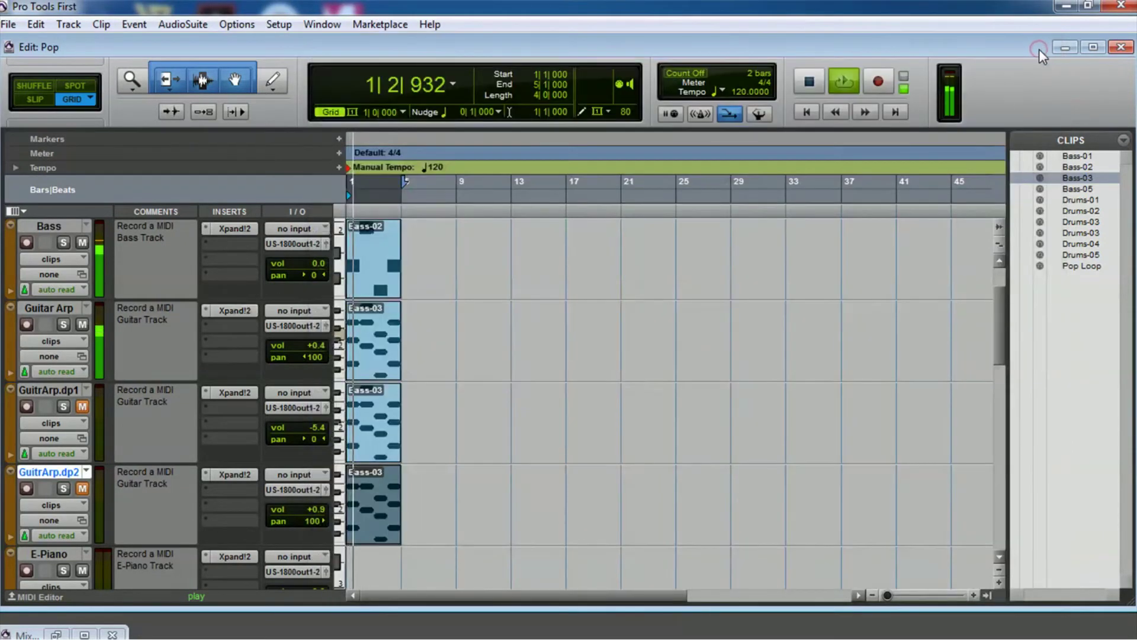
click(219, 393)
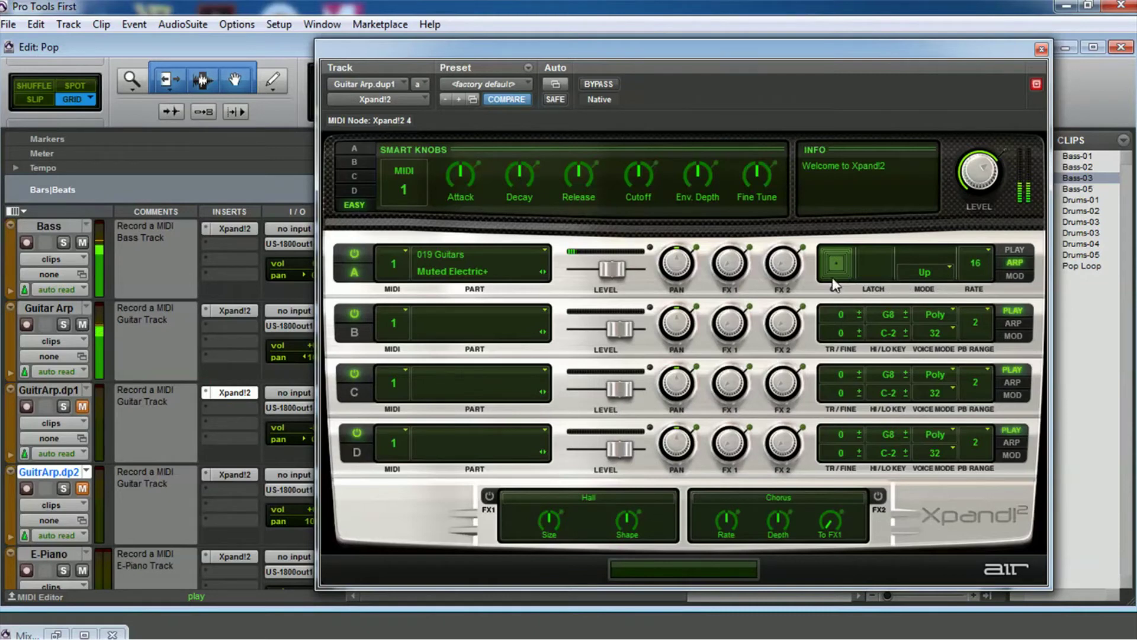
click(232, 475)
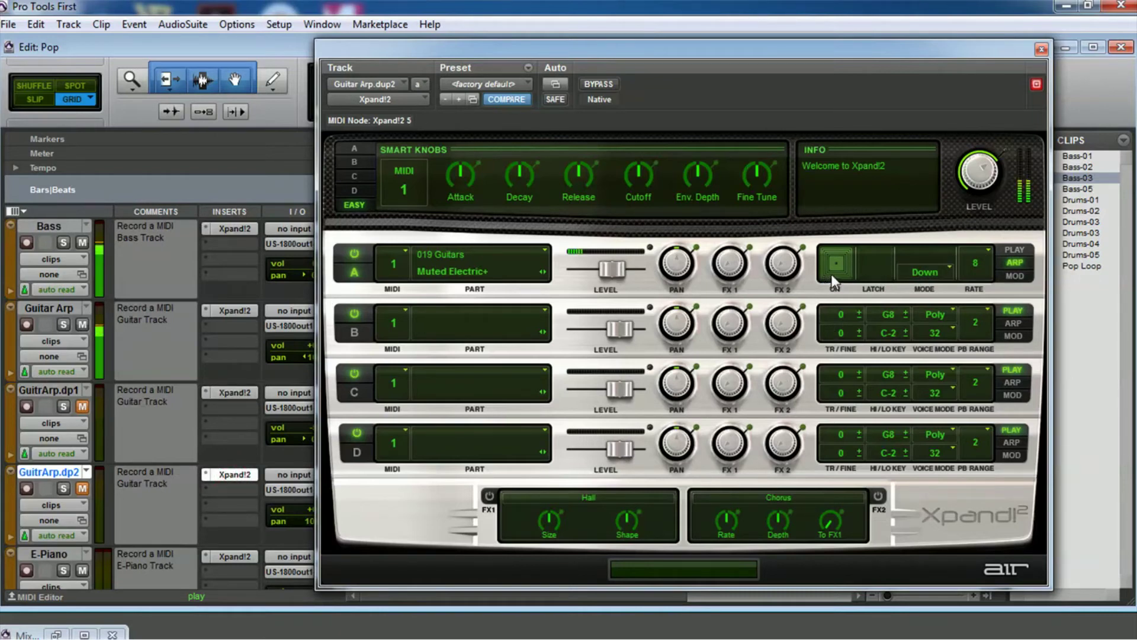
Unmute the GutrArp.dp2 track and raise its volume to +2.6 in the mixer during playback
click(82, 491)
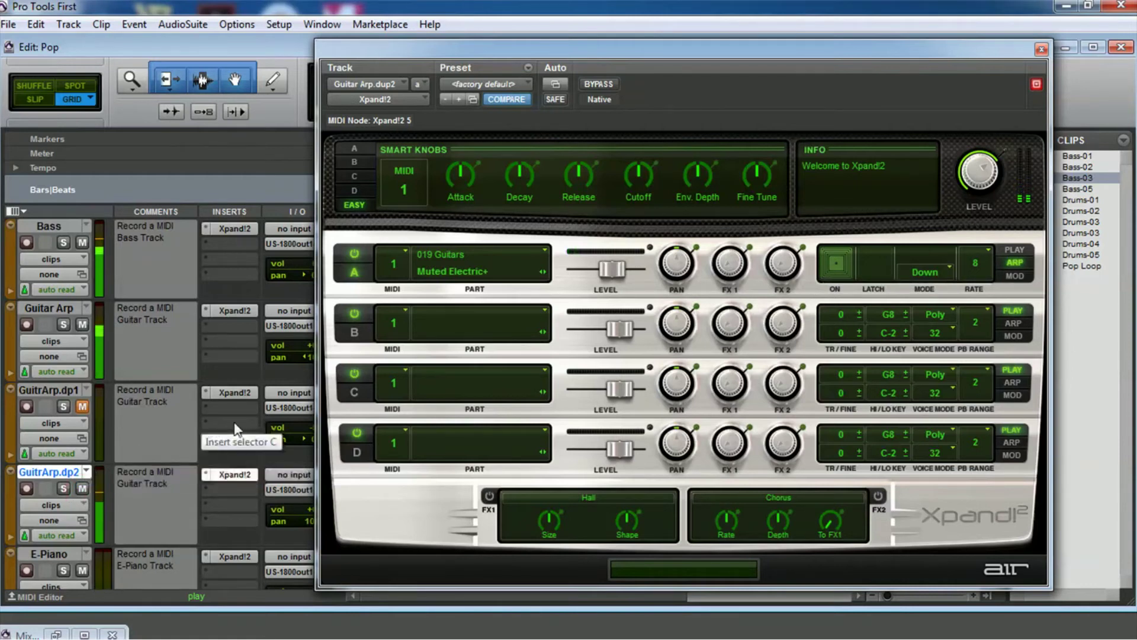
click(80, 634)
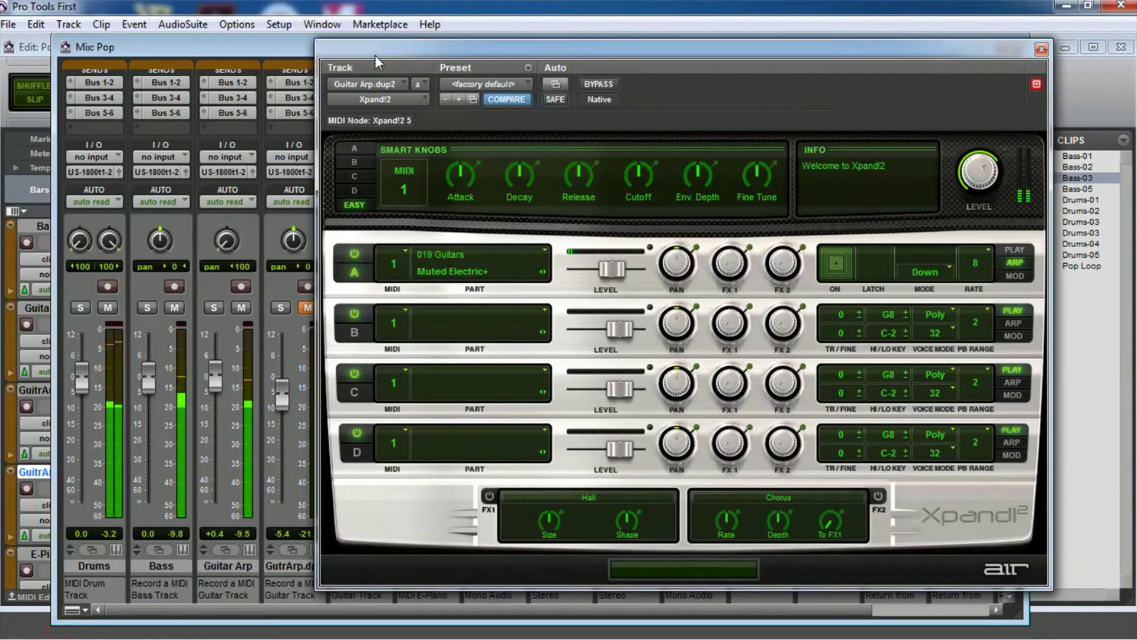
drag(375, 56, 667, 53)
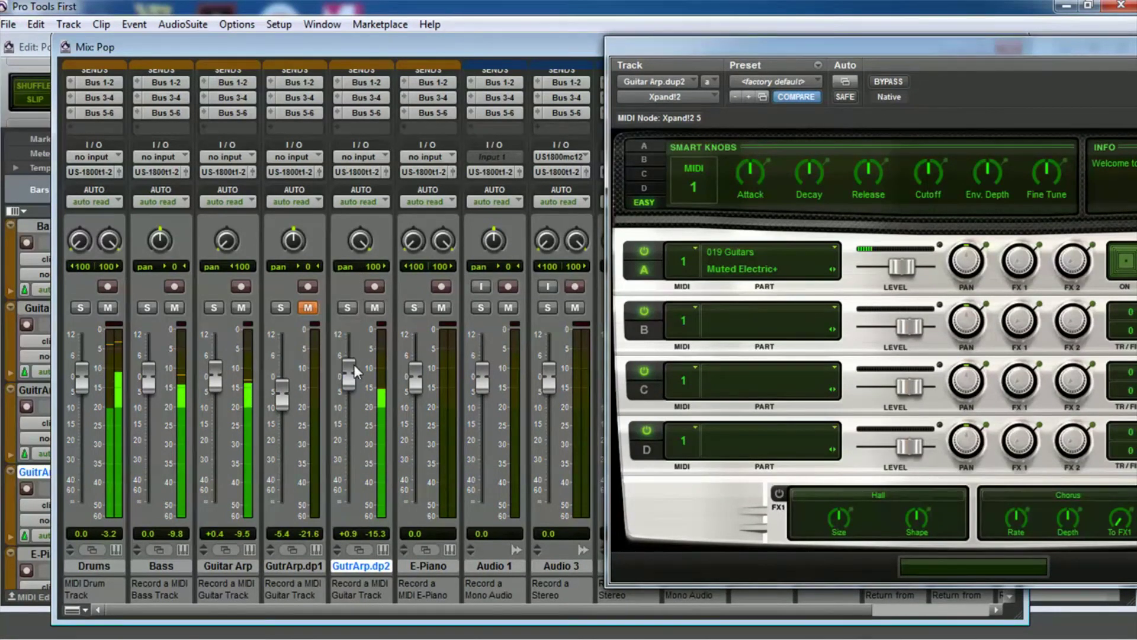
drag(348, 388, 348, 374)
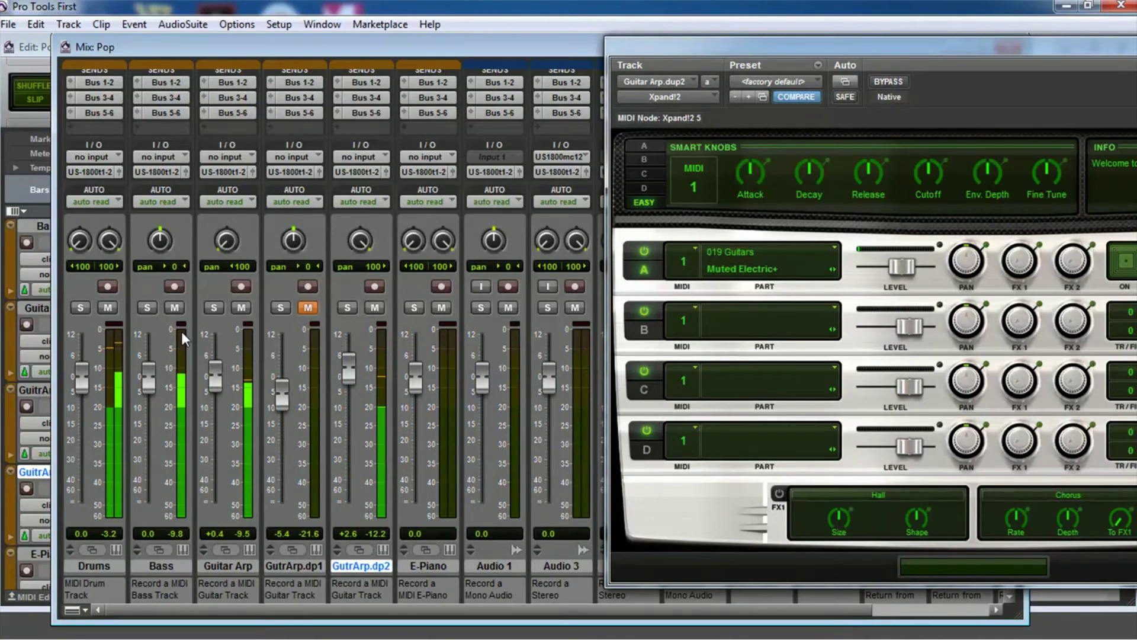
Mute the Bass, Drums and Guitar Arp tracks, and raise the GutrArp.dp2 volume to +5.5
click(173, 308)
click(107, 308)
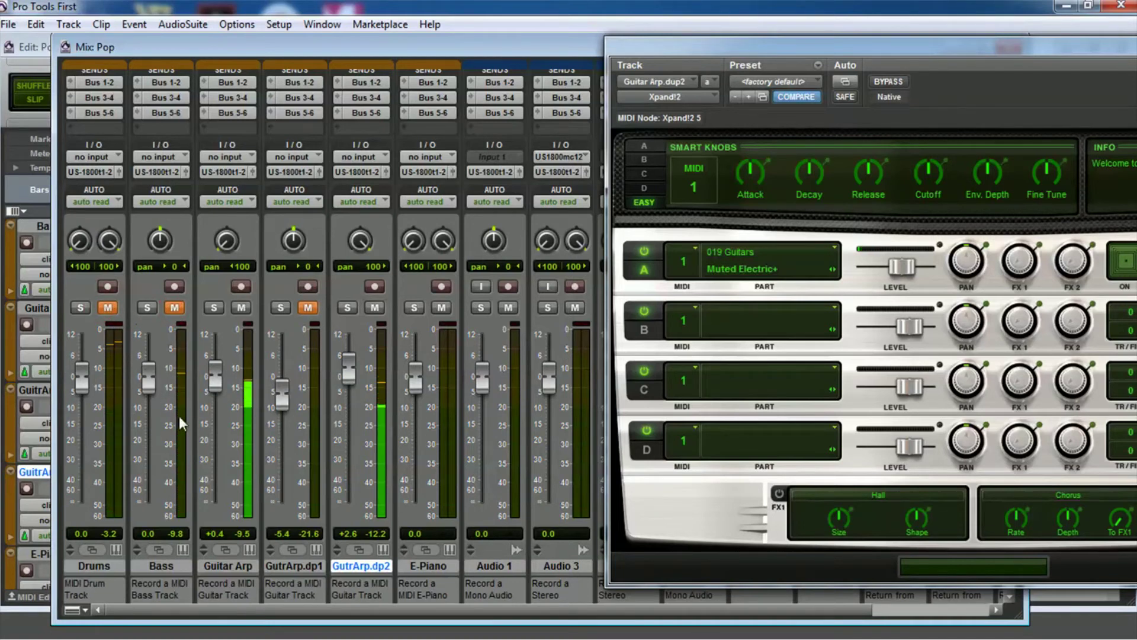
click(242, 308)
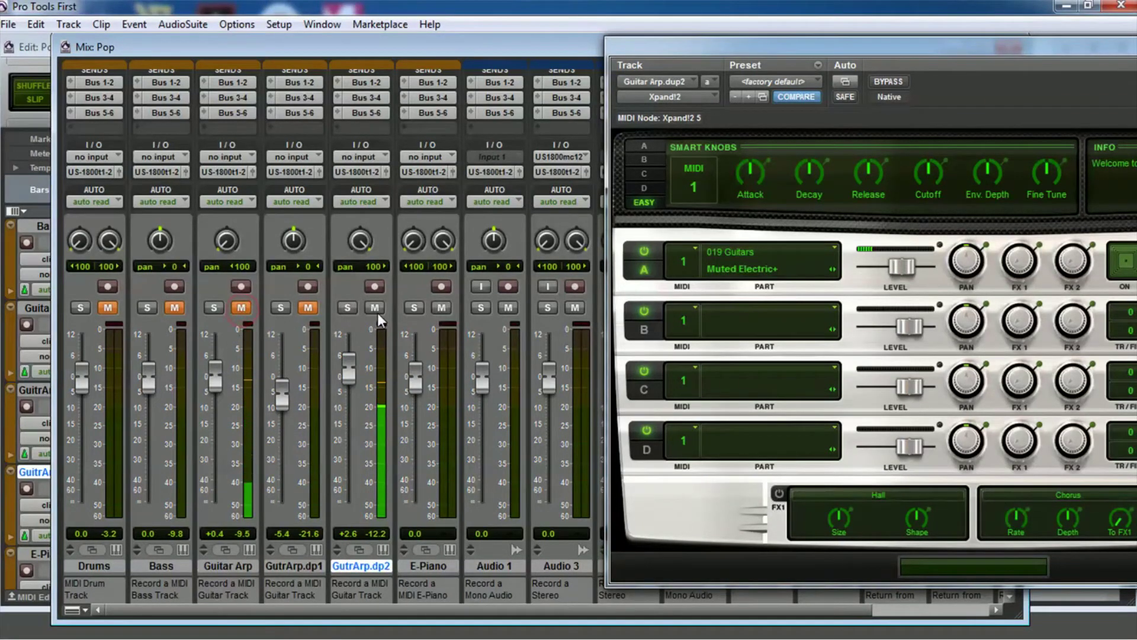
drag(349, 370, 349, 358)
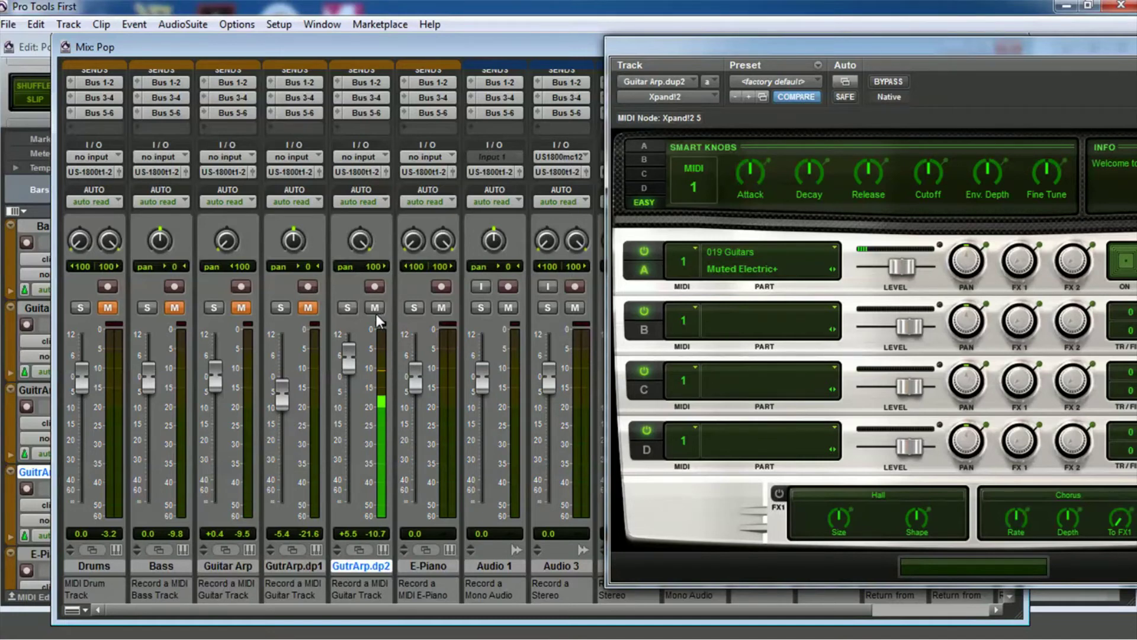
Unmute the Guitar Arp track and lower the GutrArp.dp2 volume to +2.3 to balance the two guitars
click(239, 310)
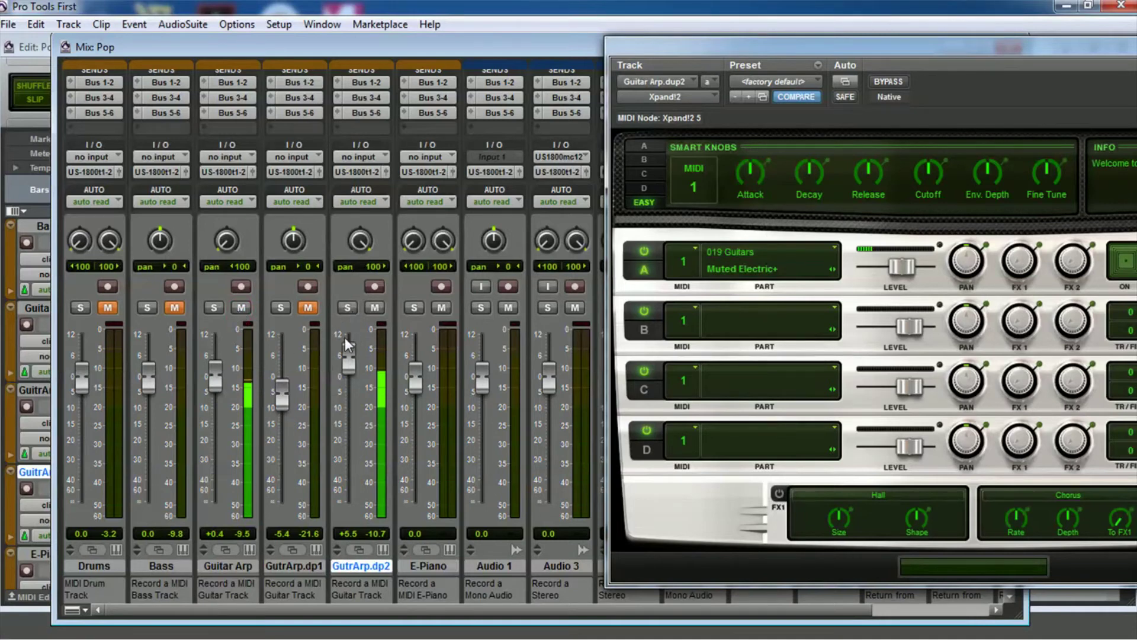
drag(348, 363, 349, 373)
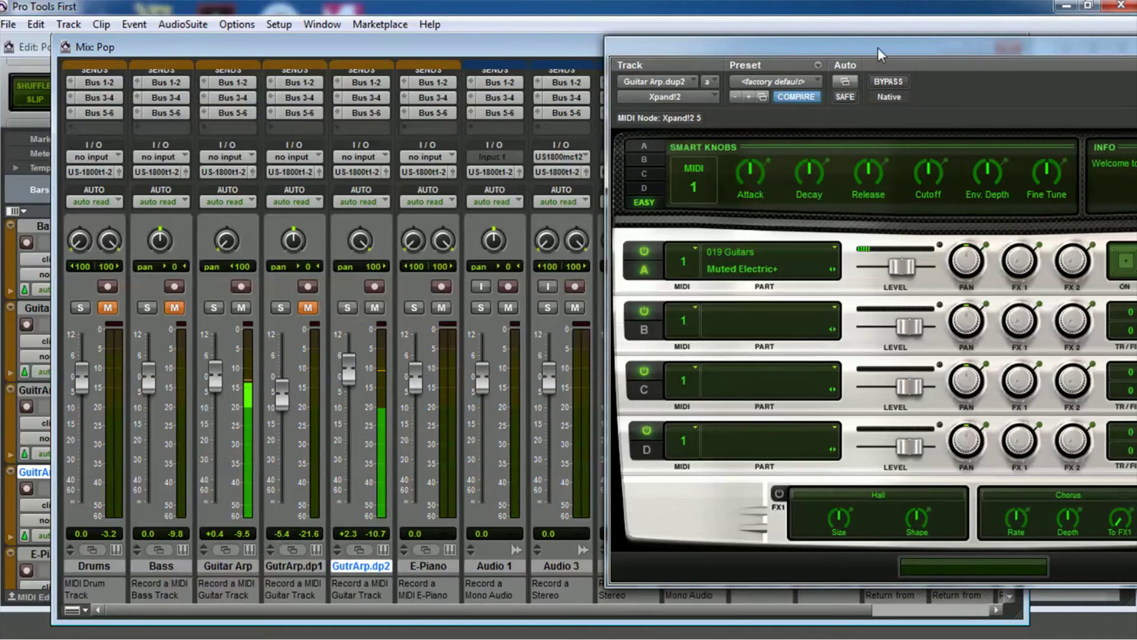
Turn on Latch for part A's arpeggiator in the Xpand!2 instrument of the second duplicate guitar track
drag(878, 47, 605, 49)
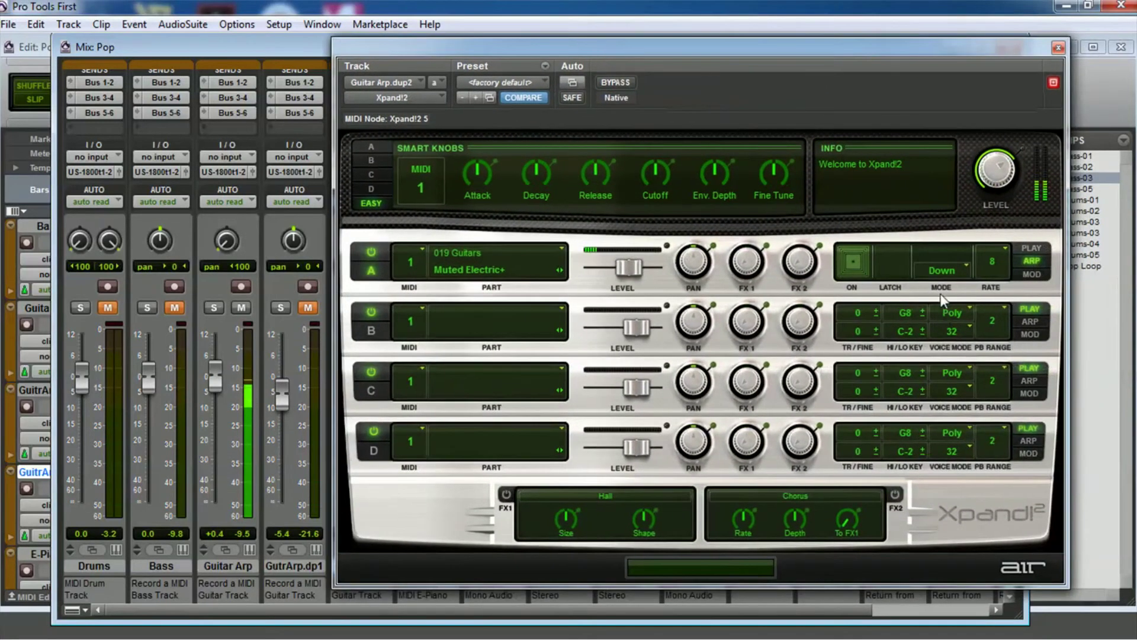
click(894, 264)
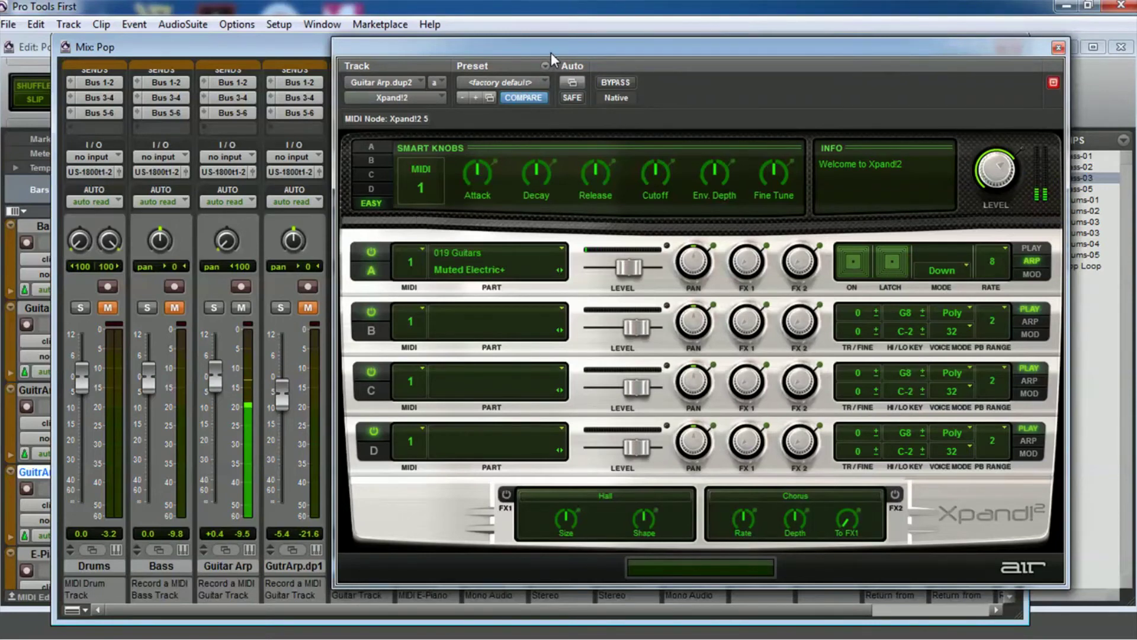
drag(551, 52, 785, 58)
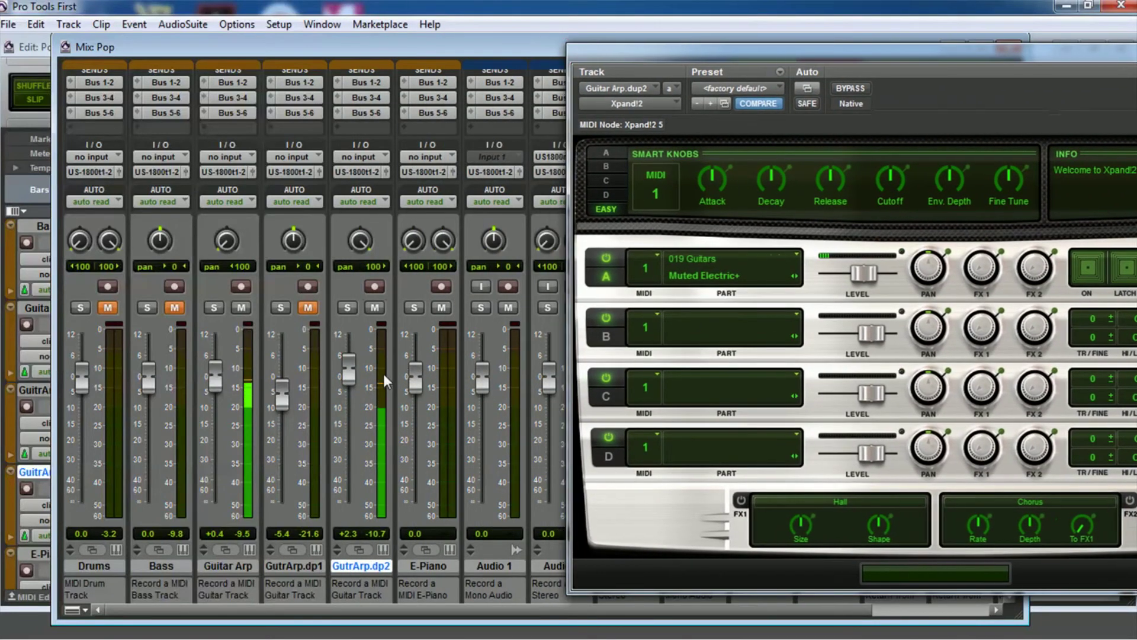
Unmute the GutrArp.dp1, Bass and Drums tracks in the mixer
click(307, 308)
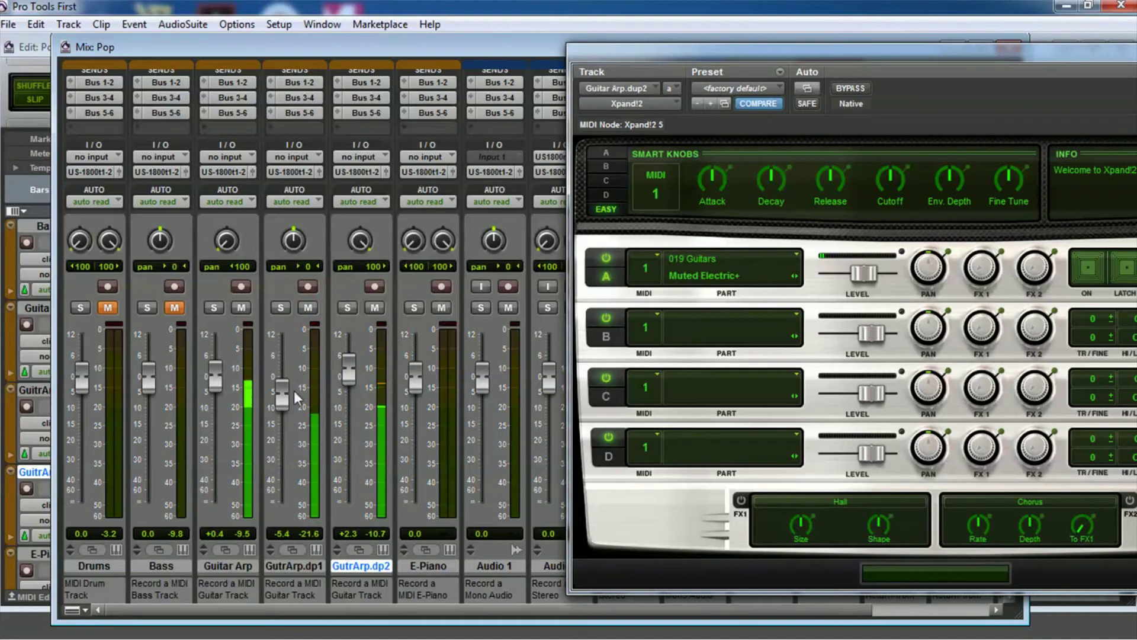
click(175, 308)
click(108, 308)
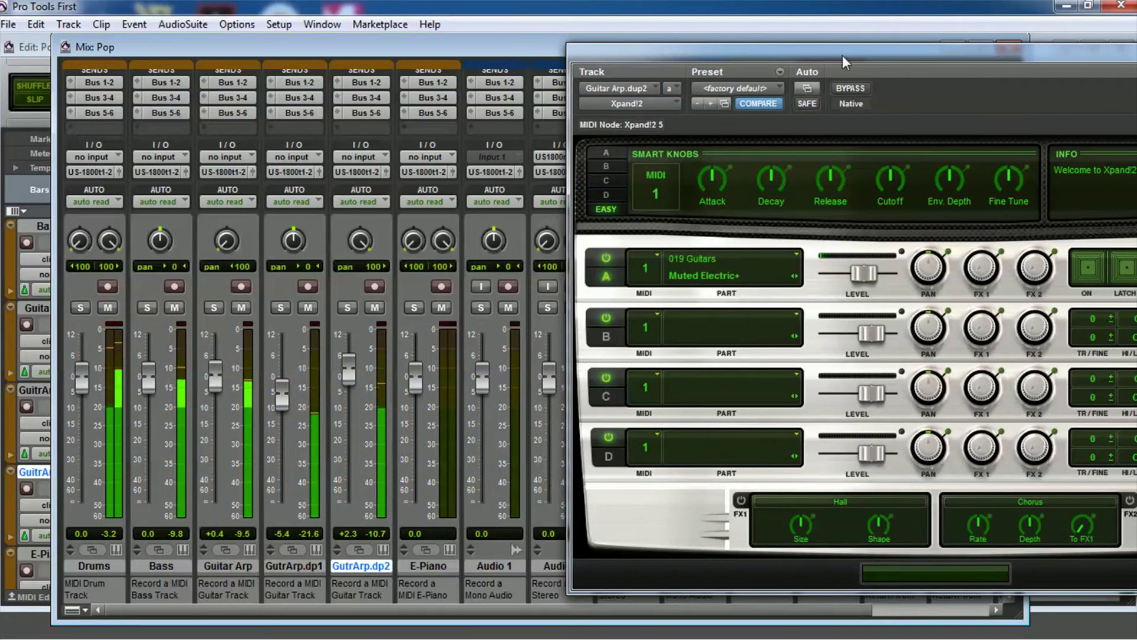
Return to the Edit window by closing Xpand!2 and minimizing the mixer, and stop playback
drag(842, 55, 513, 50)
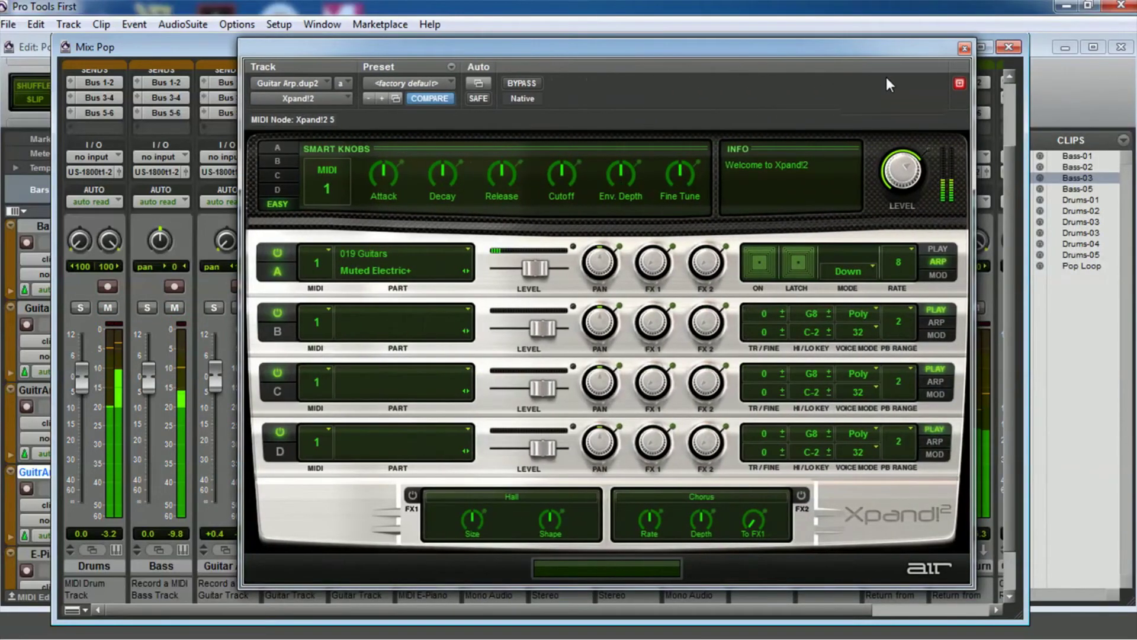
click(963, 50)
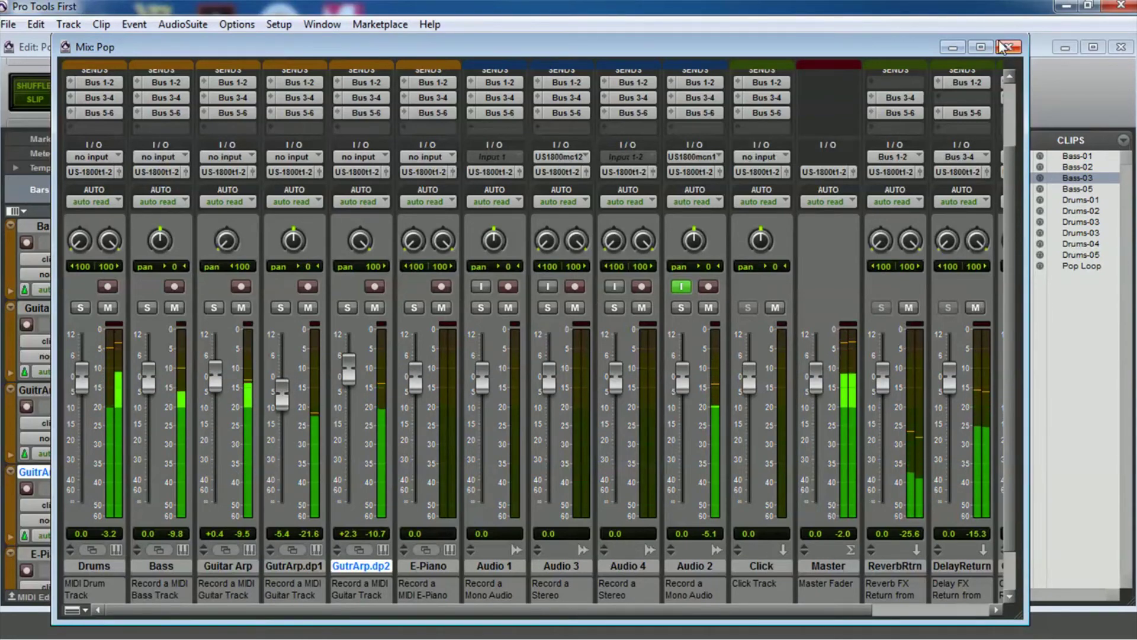
click(949, 48)
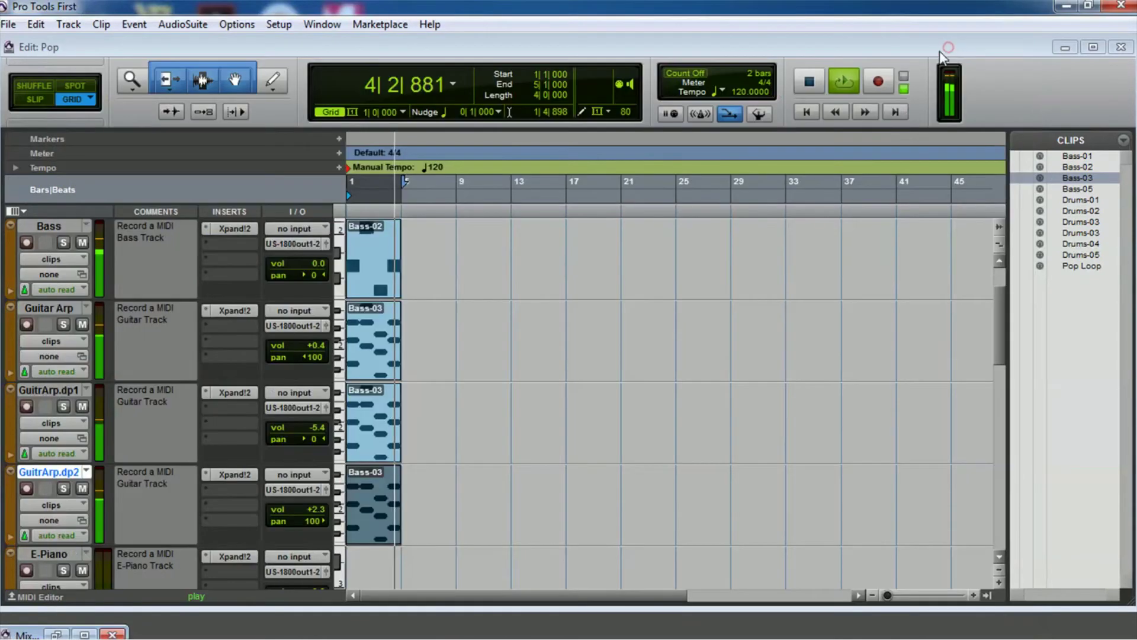
click(809, 81)
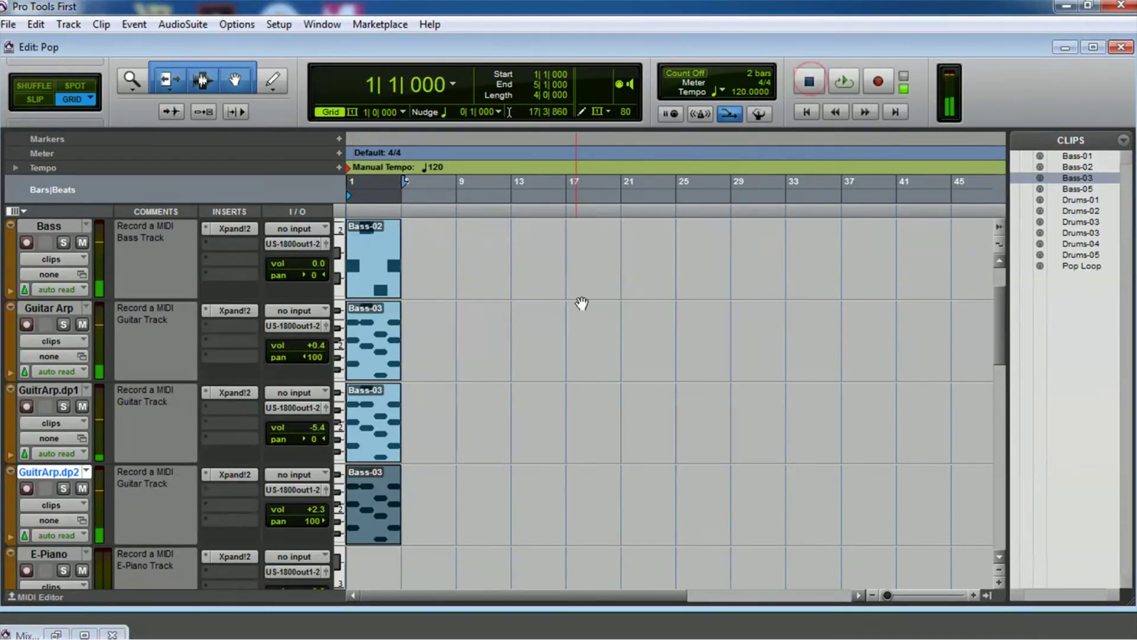
Delete the long Drums-01 clip that starts at bar 5 on the Drums track
scroll(508, 350, up, 2)
click(578, 242)
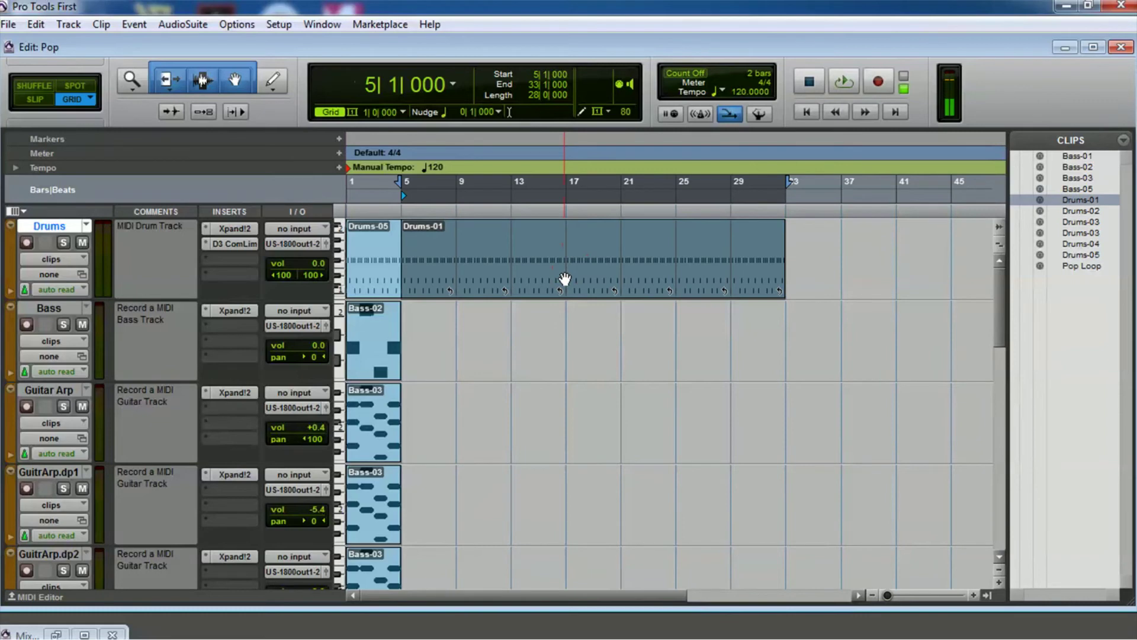
key(Delete)
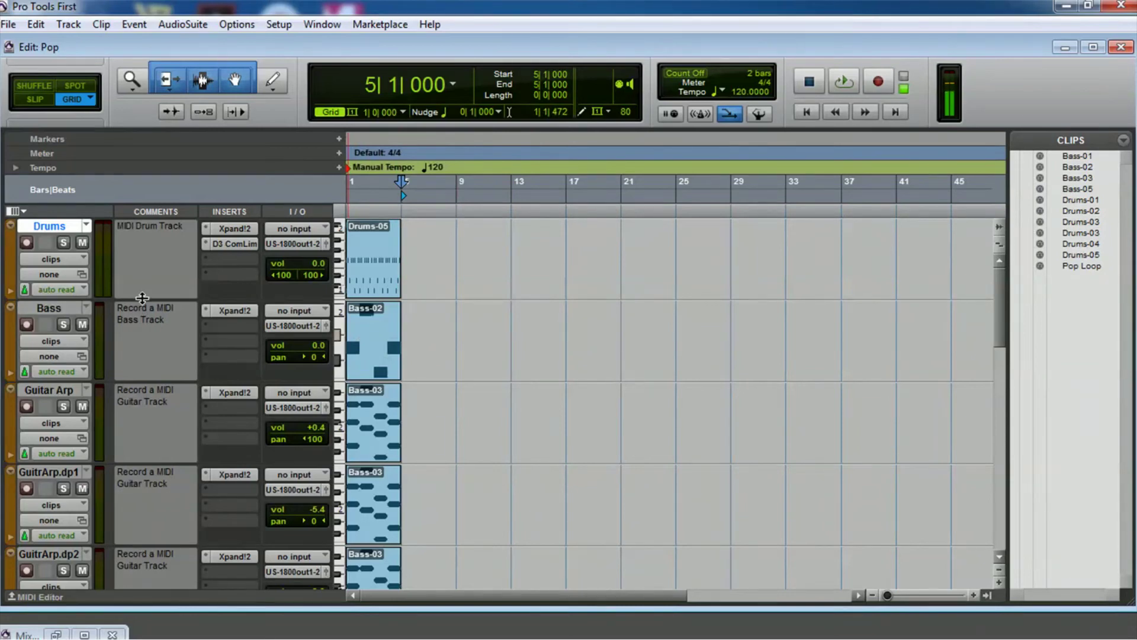
Reduce the heights of the Drums, Bass and Guitar Arp tracks by one size so more tracks fit
drag(143, 295, 145, 279)
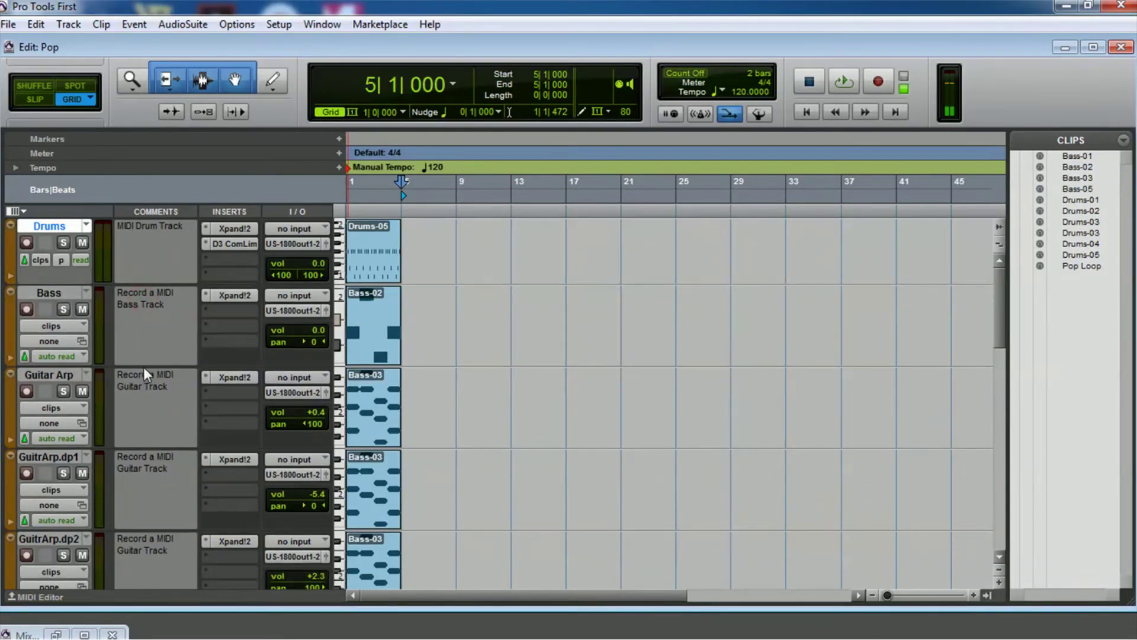
drag(145, 368, 145, 353)
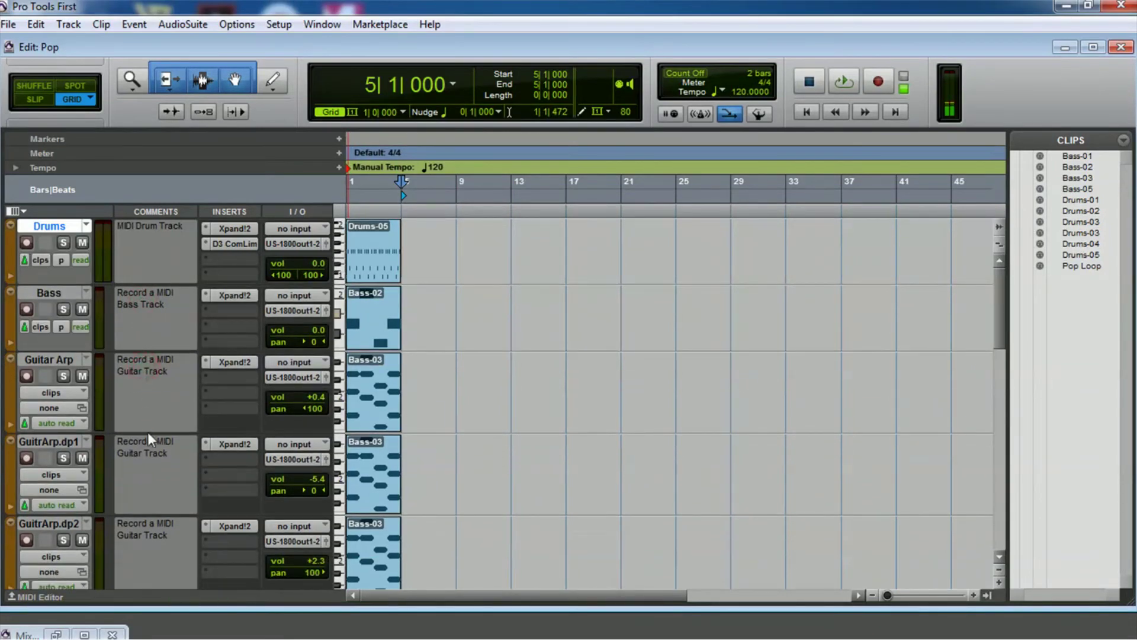
drag(148, 434, 146, 419)
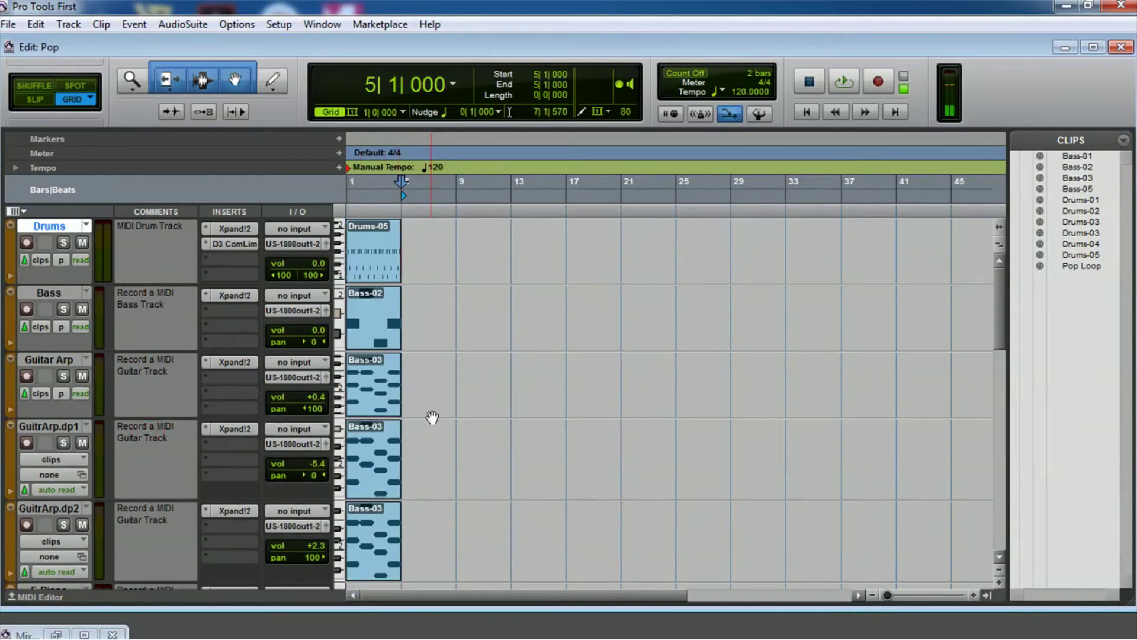
Copy the Drums-05 clip at bar 1 to bars 5, 9 and 13 on the Drums track
click(366, 263)
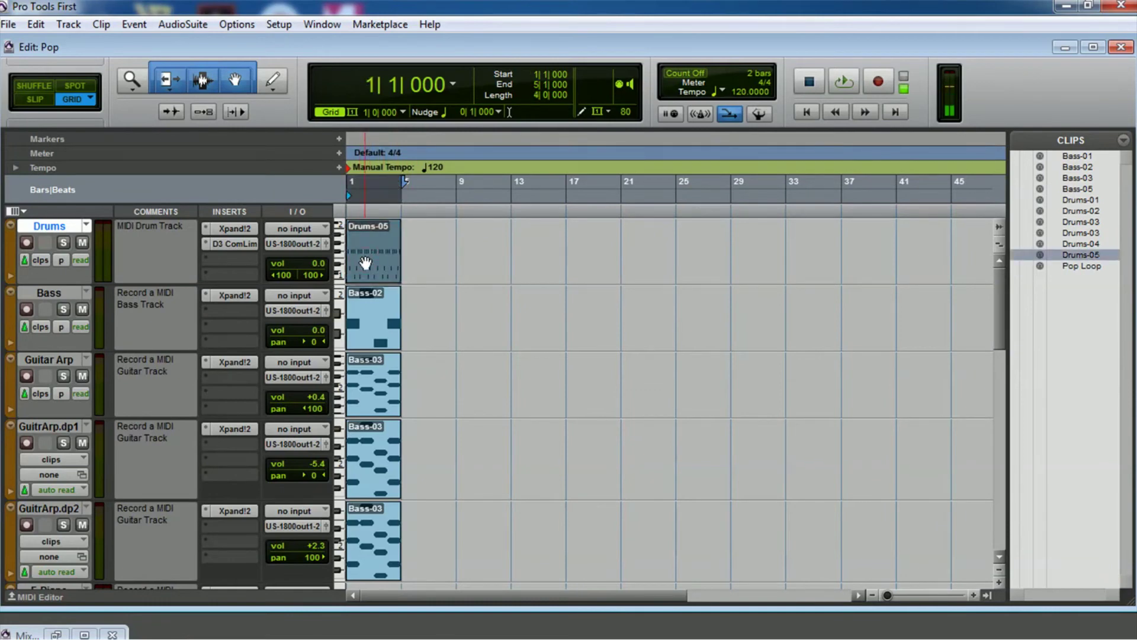
drag(365, 263, 521, 270)
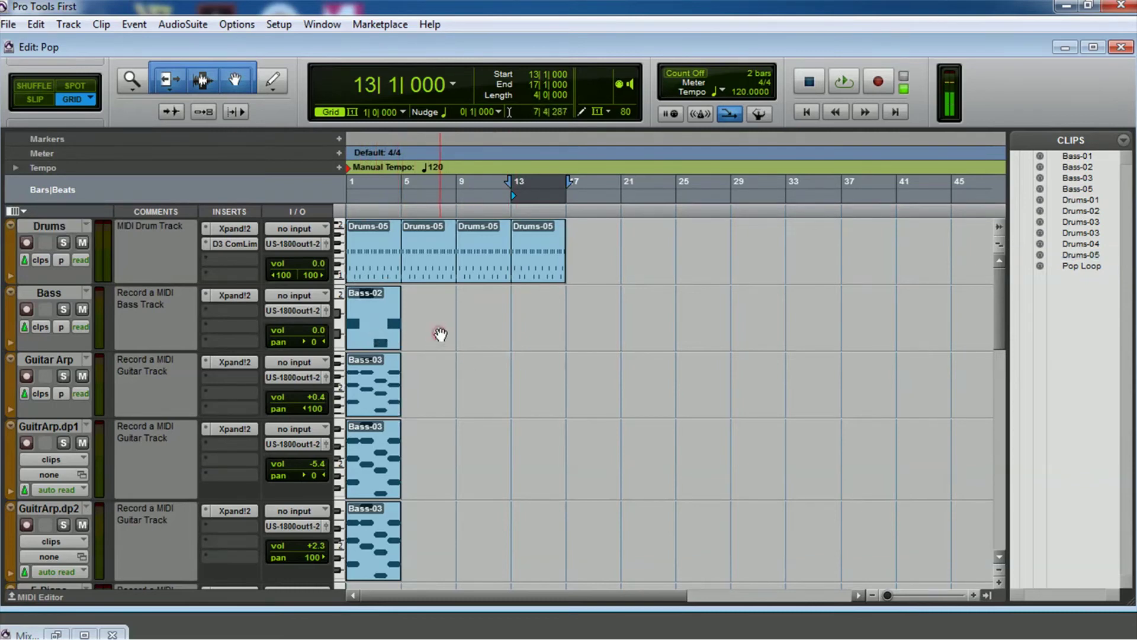
Stagger the entries by moving the Bass clip to bar 5, Guitar Arp and GuitrArp.dp2 to bar 9, and GuitrArp.dp1 to bar 13
click(371, 331)
drag(371, 329, 405, 351)
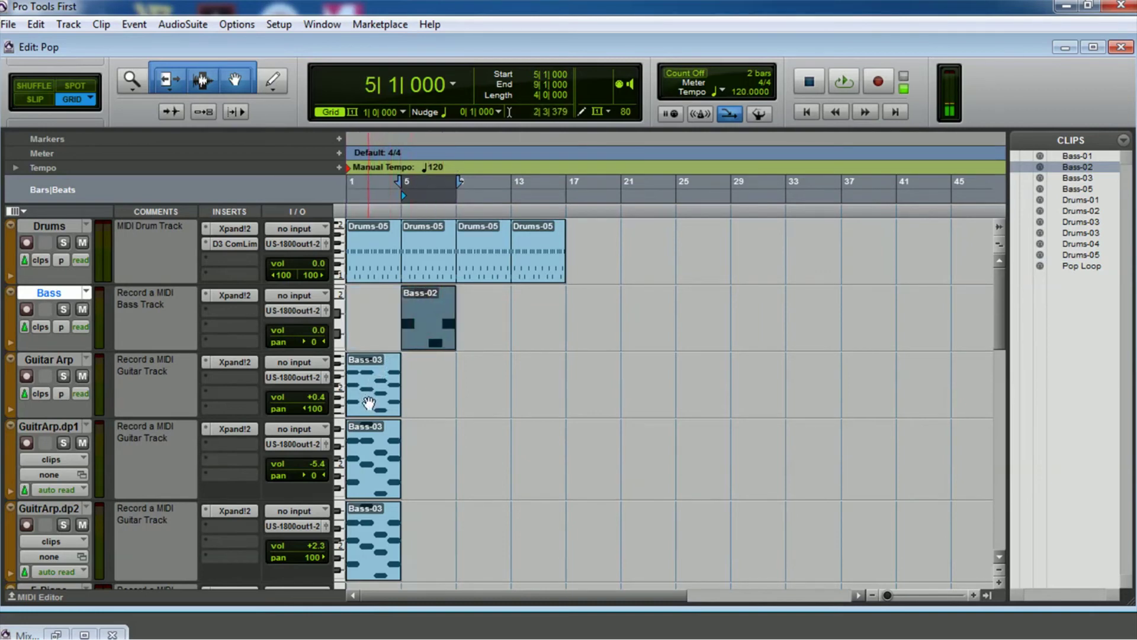
drag(369, 402, 475, 402)
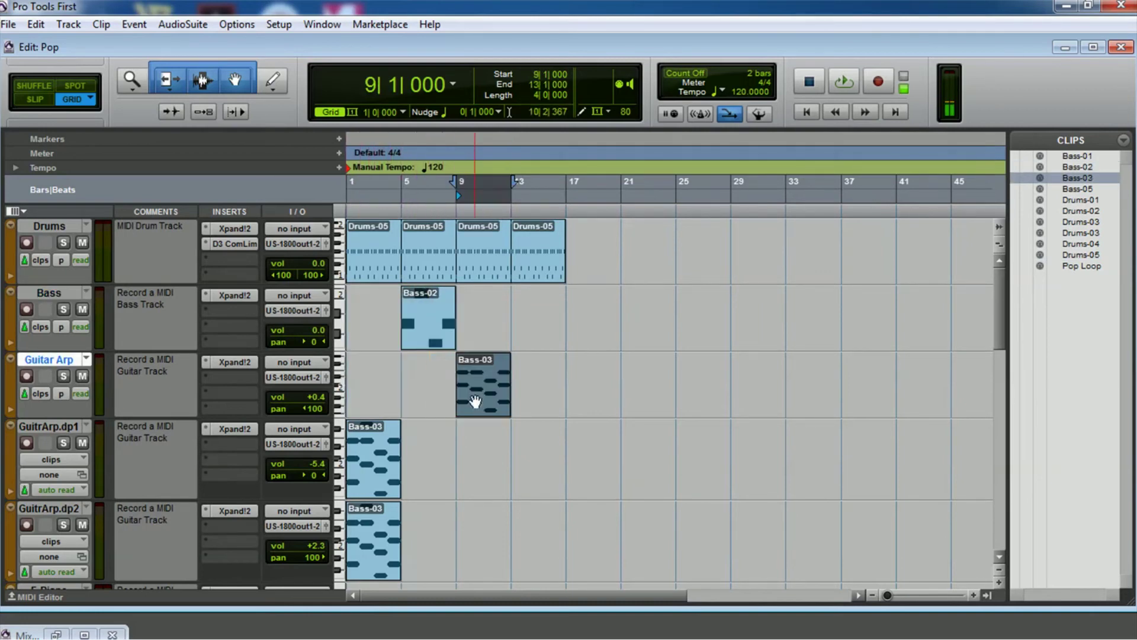
drag(369, 469, 539, 481)
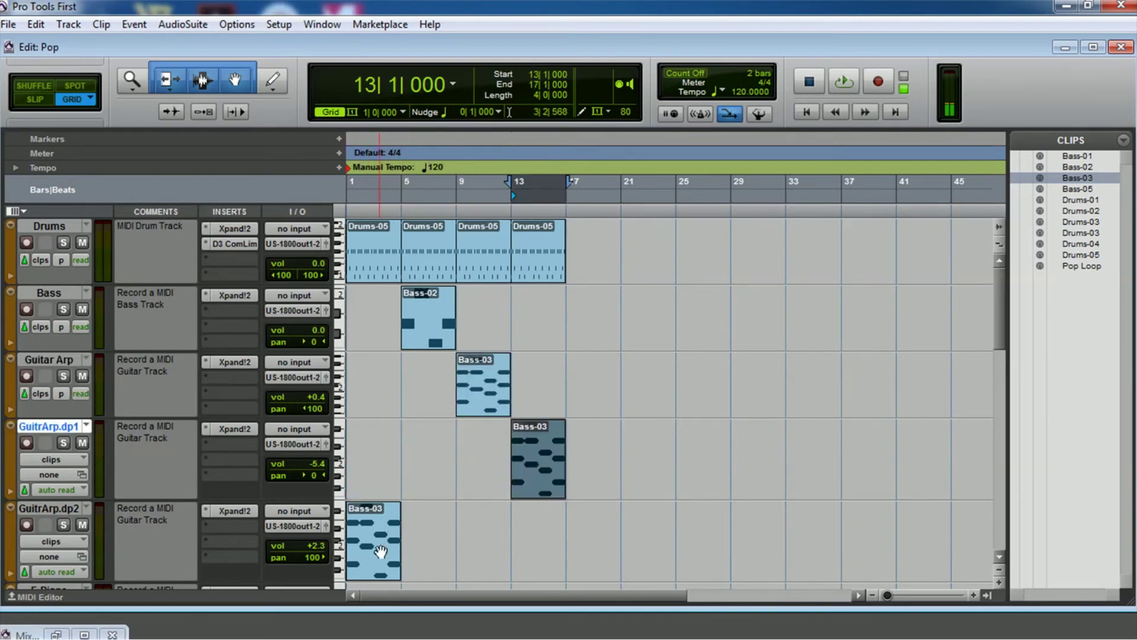
drag(380, 552, 486, 549)
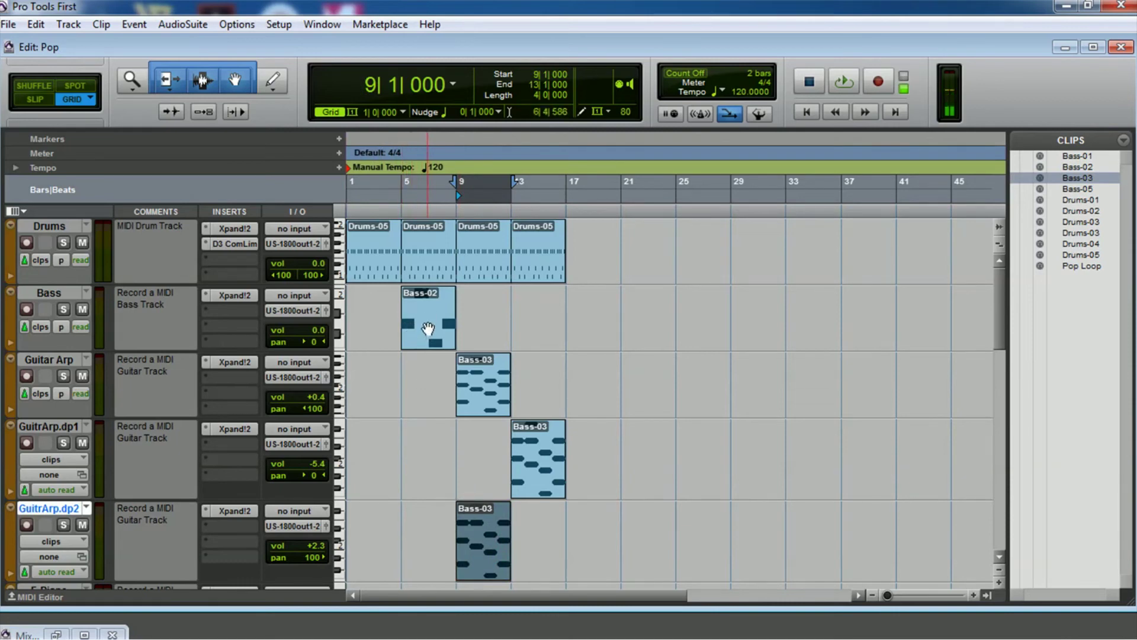
Copy the Bass clip to bars 9 and 13, and the Guitar Arp and GuitrArp.dp2 clips to bar 13
drag(427, 329, 535, 336)
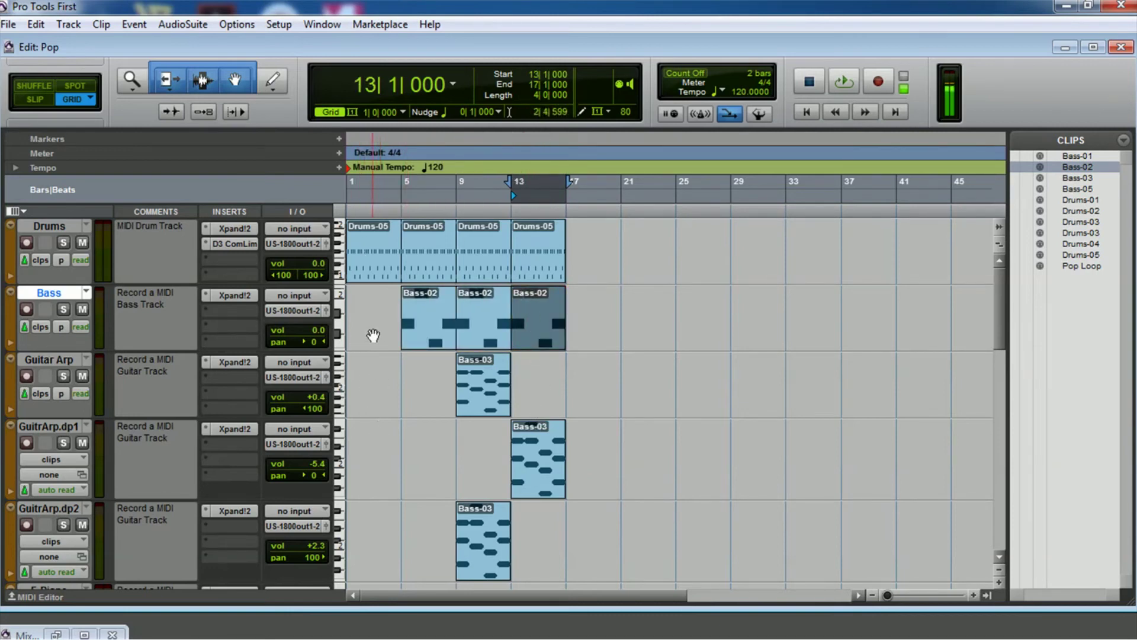
click(474, 407)
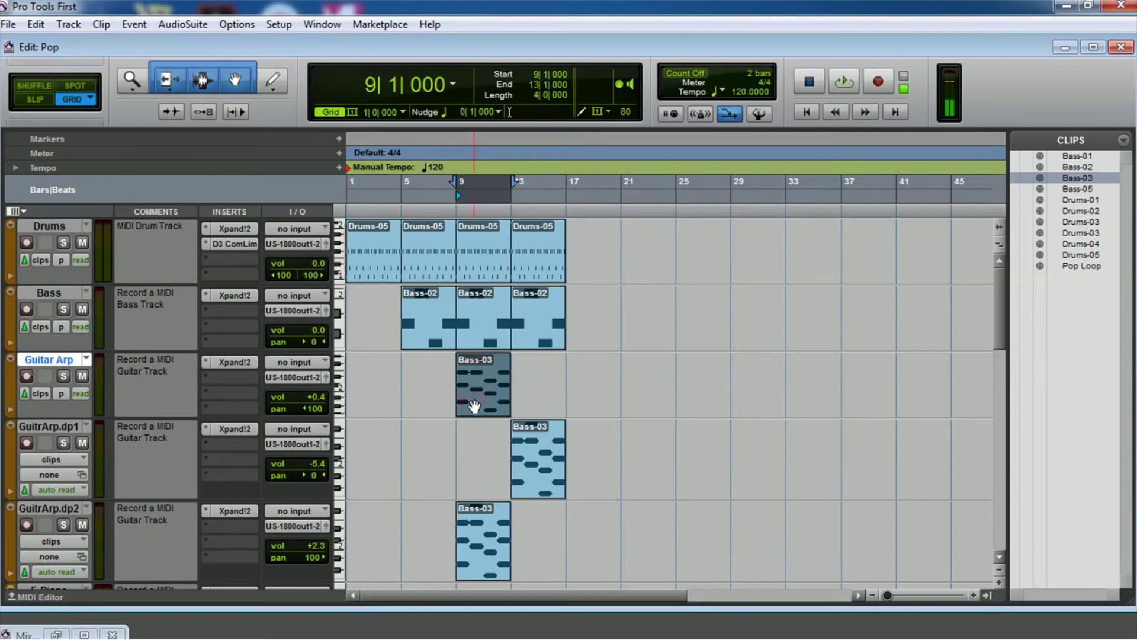
drag(474, 406, 529, 406)
drag(491, 553, 538, 556)
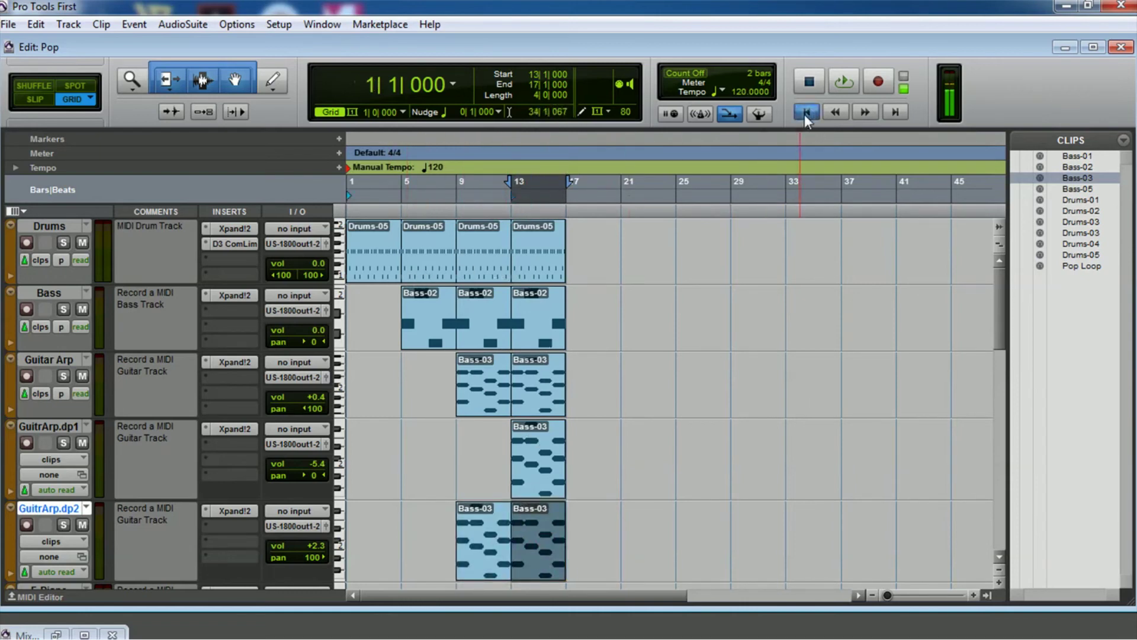
Play the staggered arrangement from bar 1 through the section at bar 13, and clear the clip selection
click(843, 81)
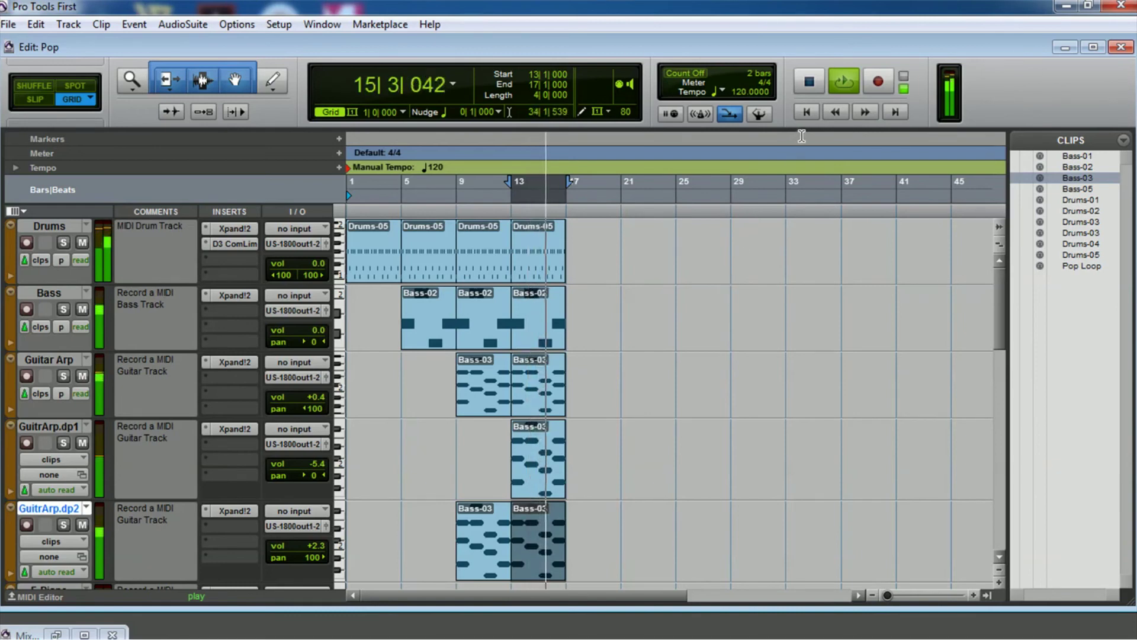
click(810, 87)
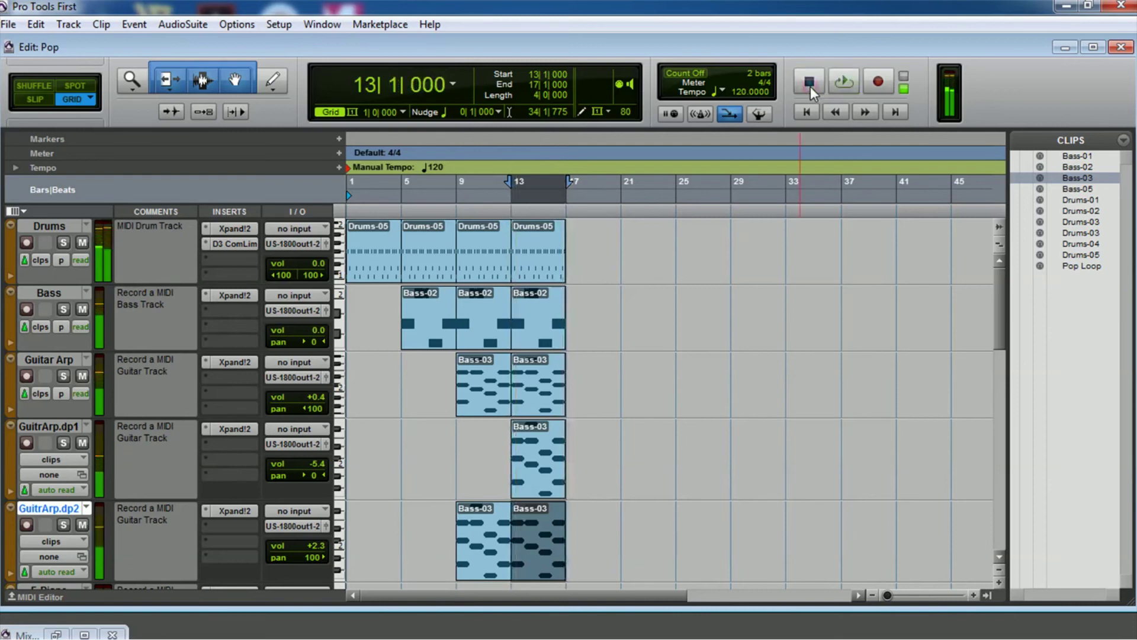
click(593, 265)
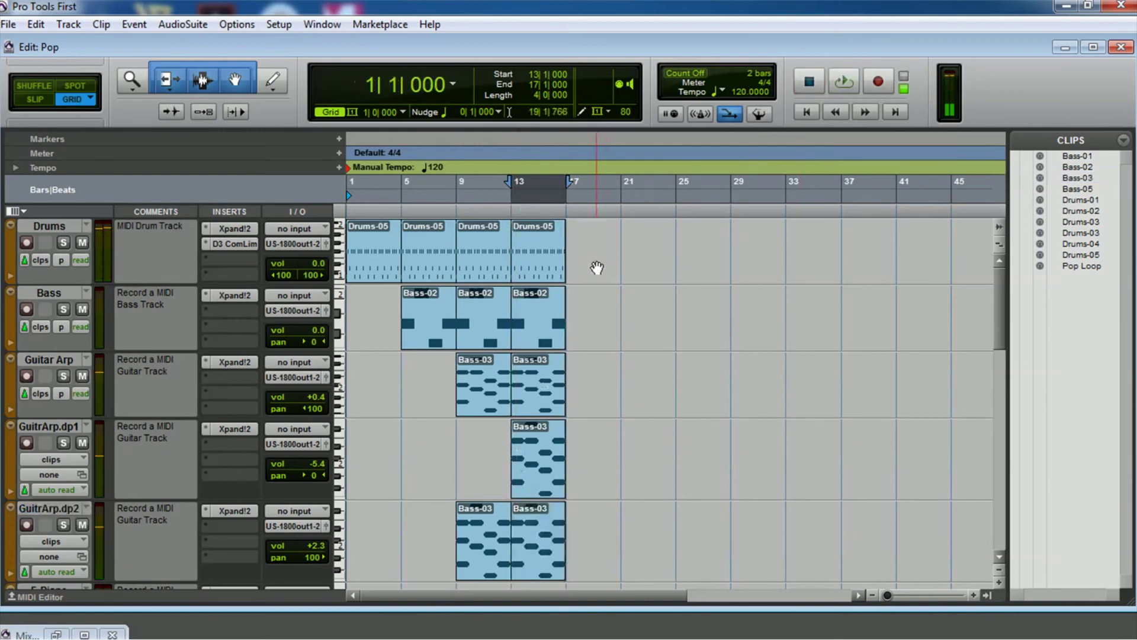
Select the bar 13 clips on the Drums, Bass and all three guitar tracks and copy them to bar 17
click(544, 268)
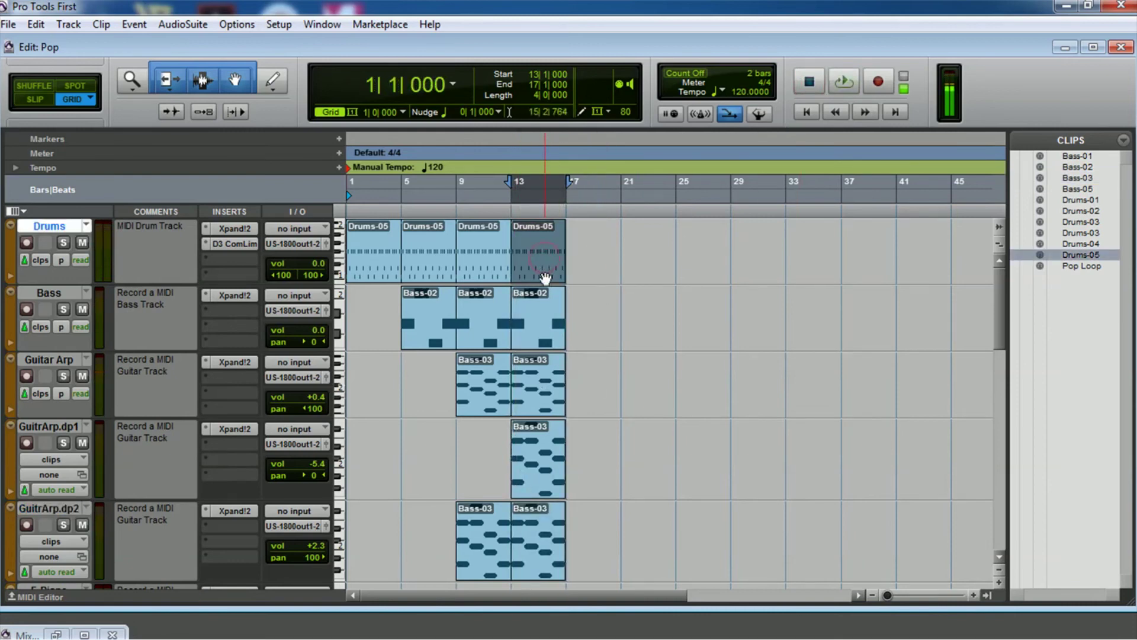
shift+click(543, 319)
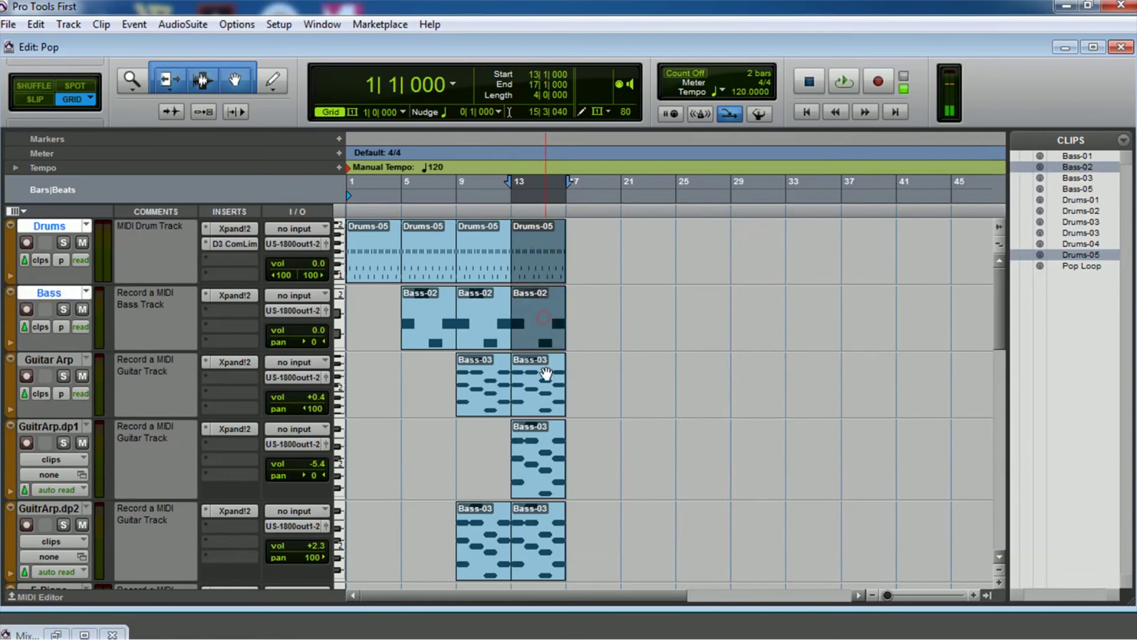
shift+click(545, 400)
shift+click(542, 465)
shift+click(543, 533)
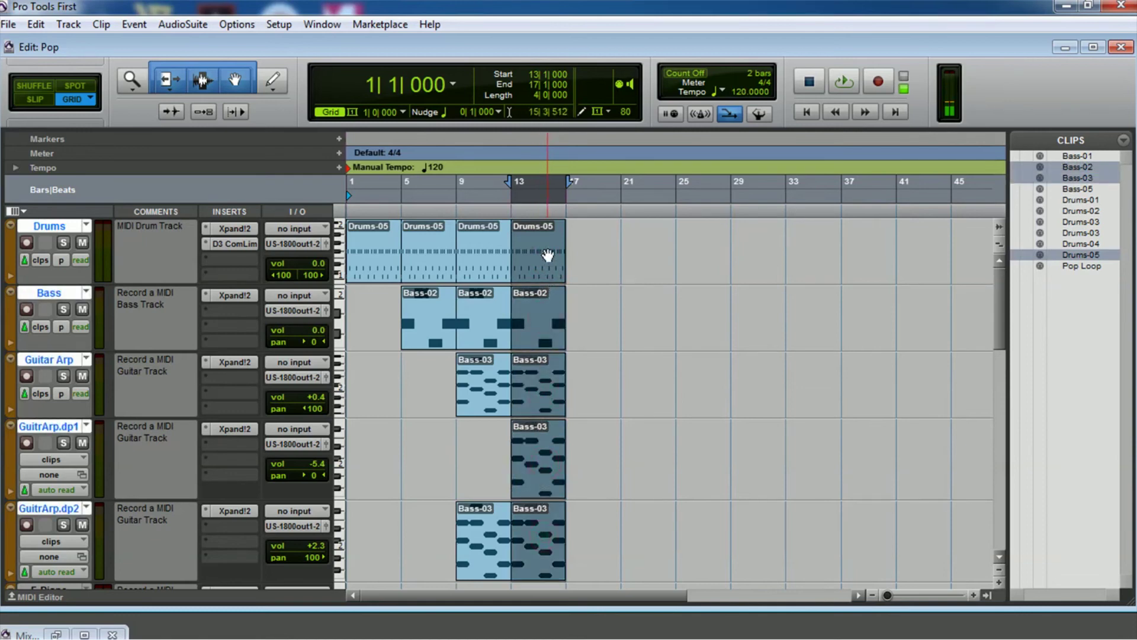
drag(533, 273, 586, 272)
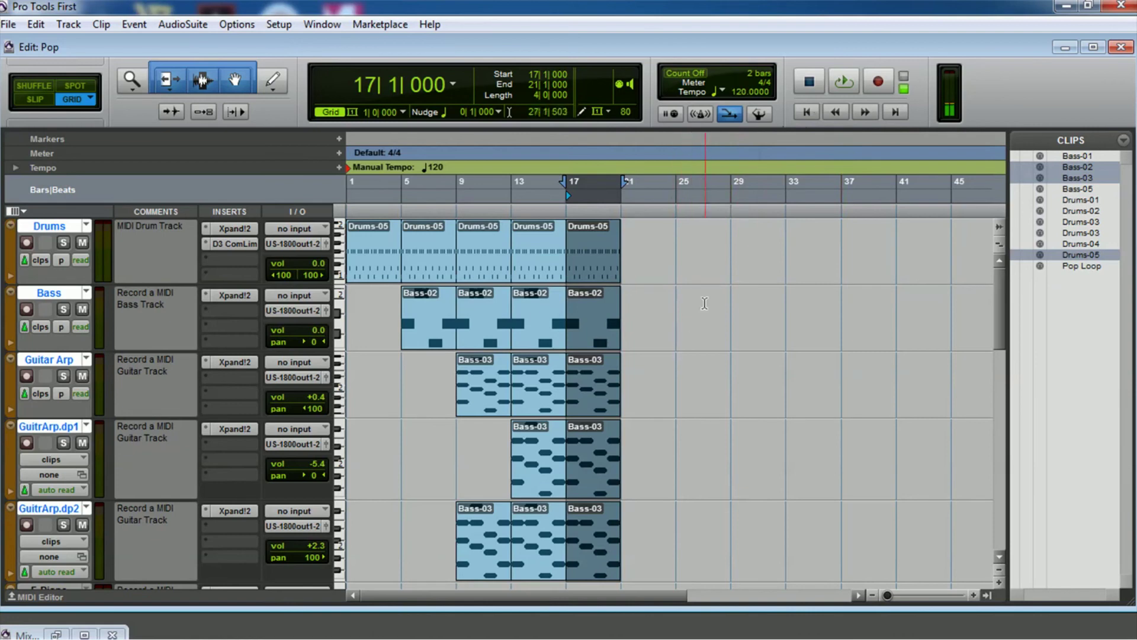
Select the Drums and Bass clips at bar 17 and place copies so both tracks also play at bar 21
click(637, 314)
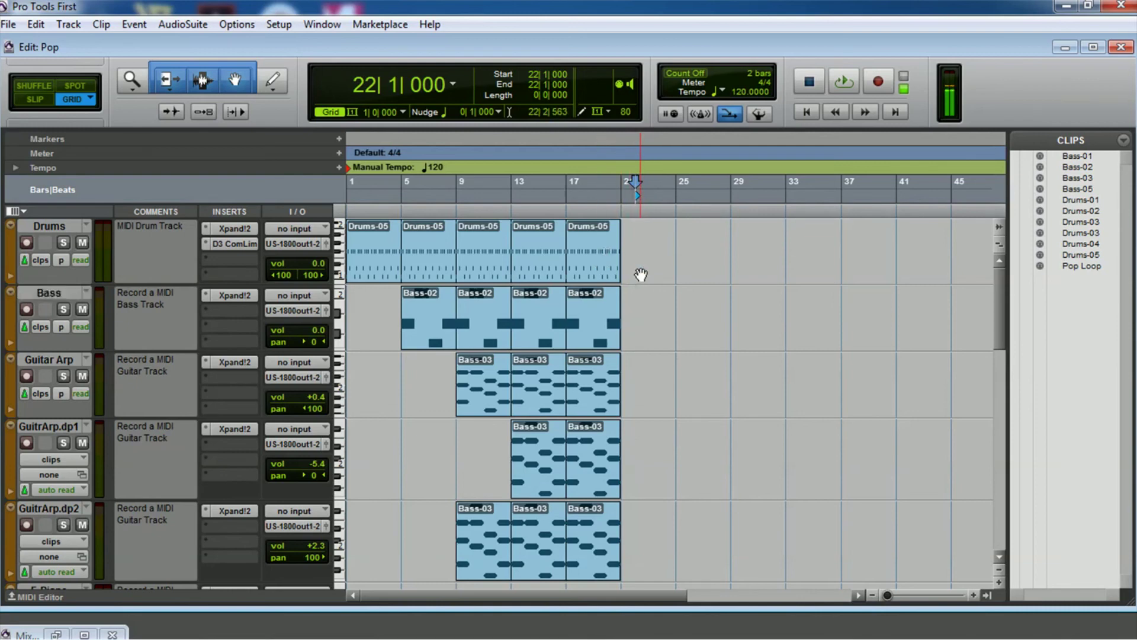
click(604, 265)
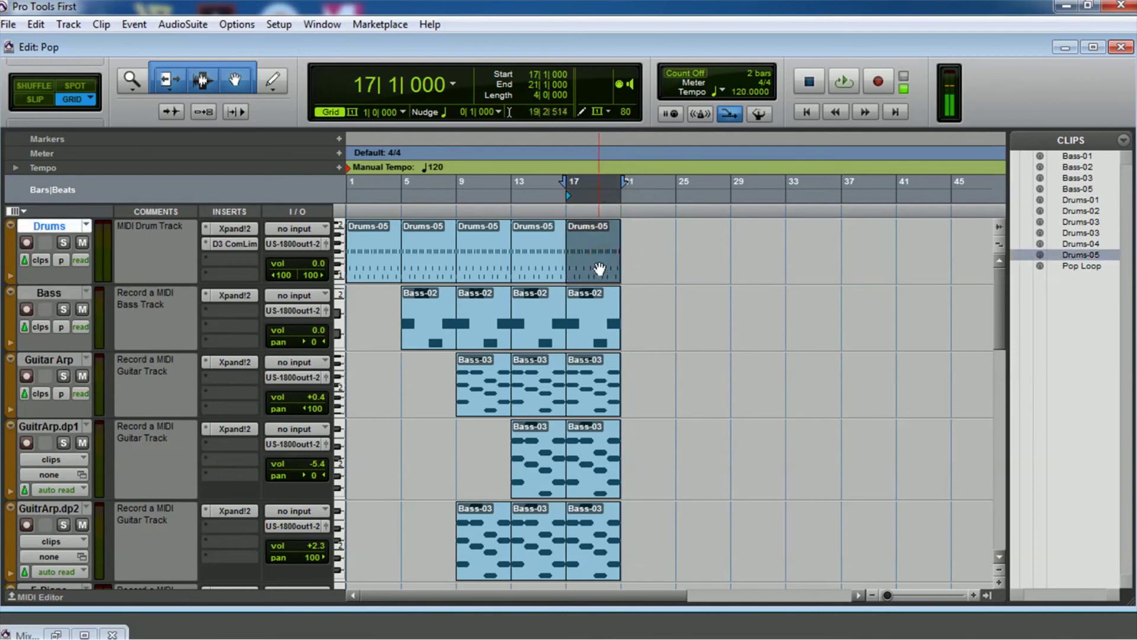
shift+click(597, 325)
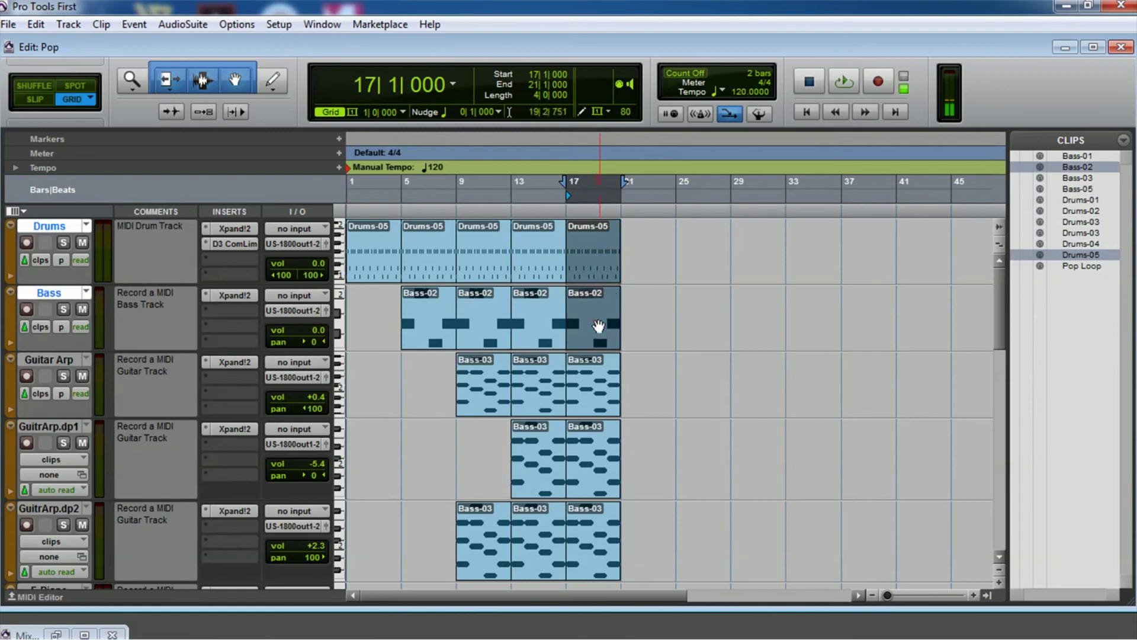
drag(607, 261, 659, 270)
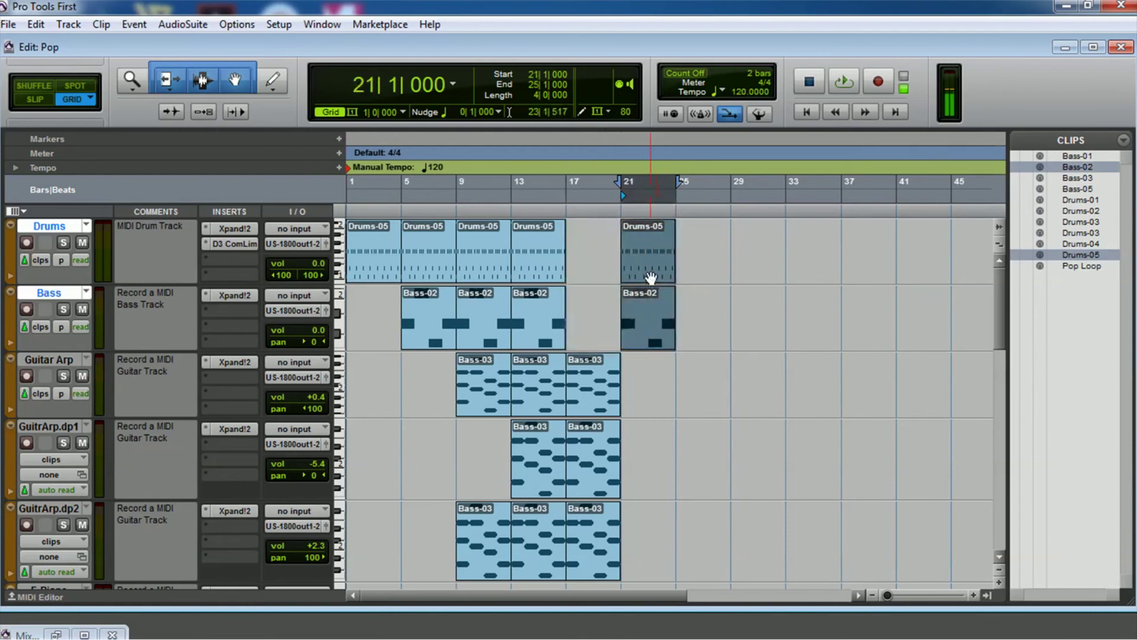
drag(649, 275, 592, 276)
Copy the Guitar Arp and GuitrArp.dp2 clips from bar 17 to bar 21, and play the arrangement from bar 17
click(600, 398)
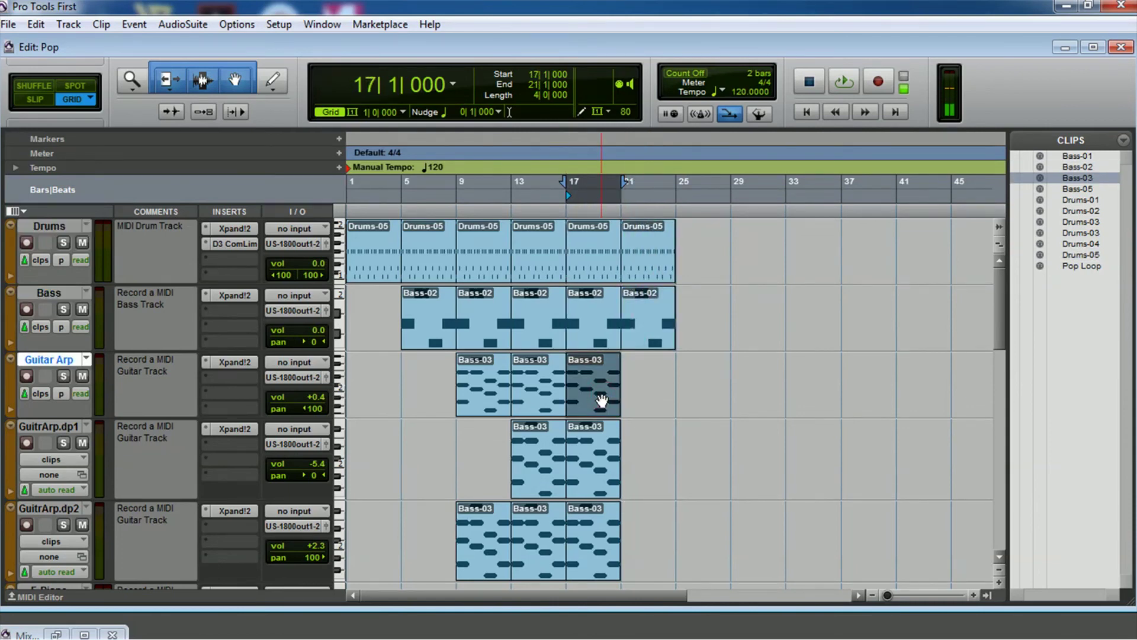
mouse_move(601, 401)
mouse_down()
mouse_move(652, 399)
mouse_move(593, 408)
mouse_up()
click(584, 566)
drag(585, 566, 637, 560)
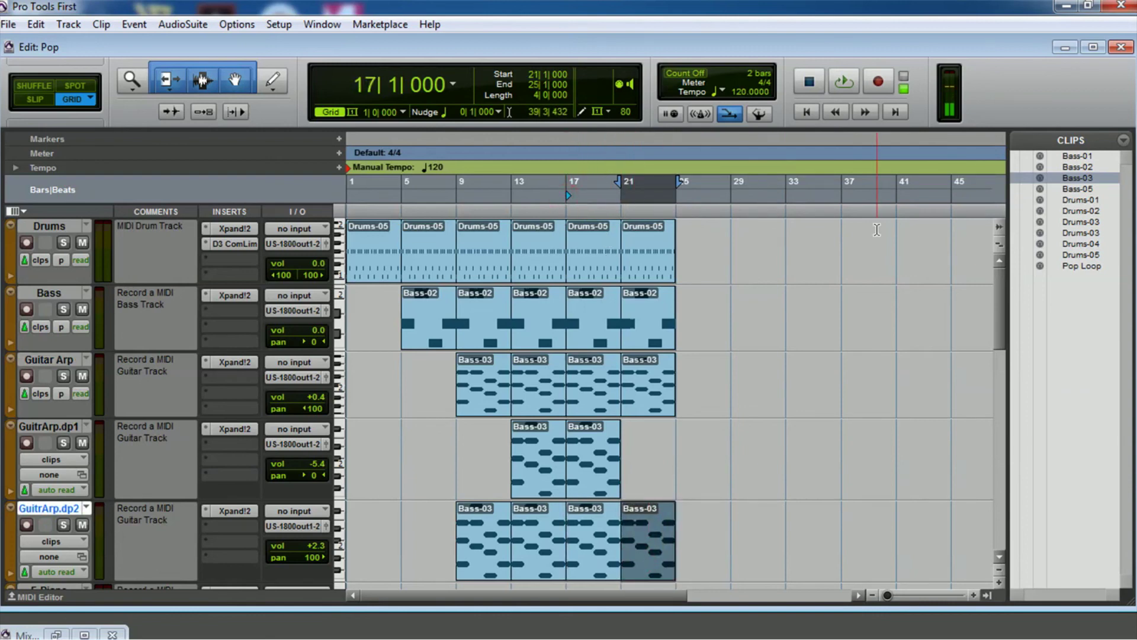
key(space)
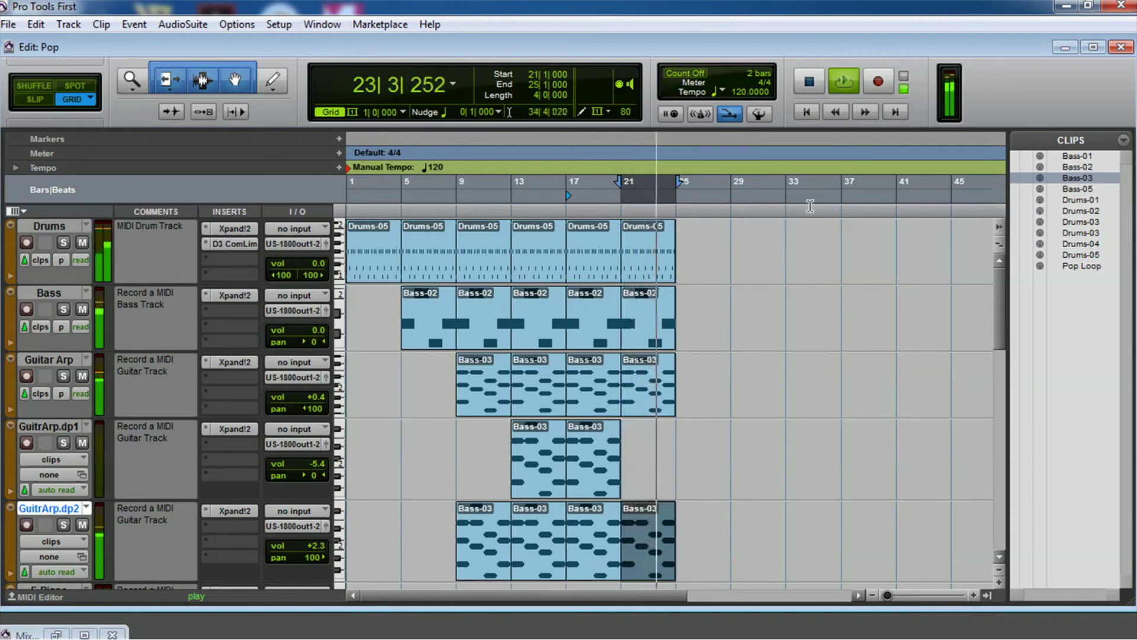
click(810, 83)
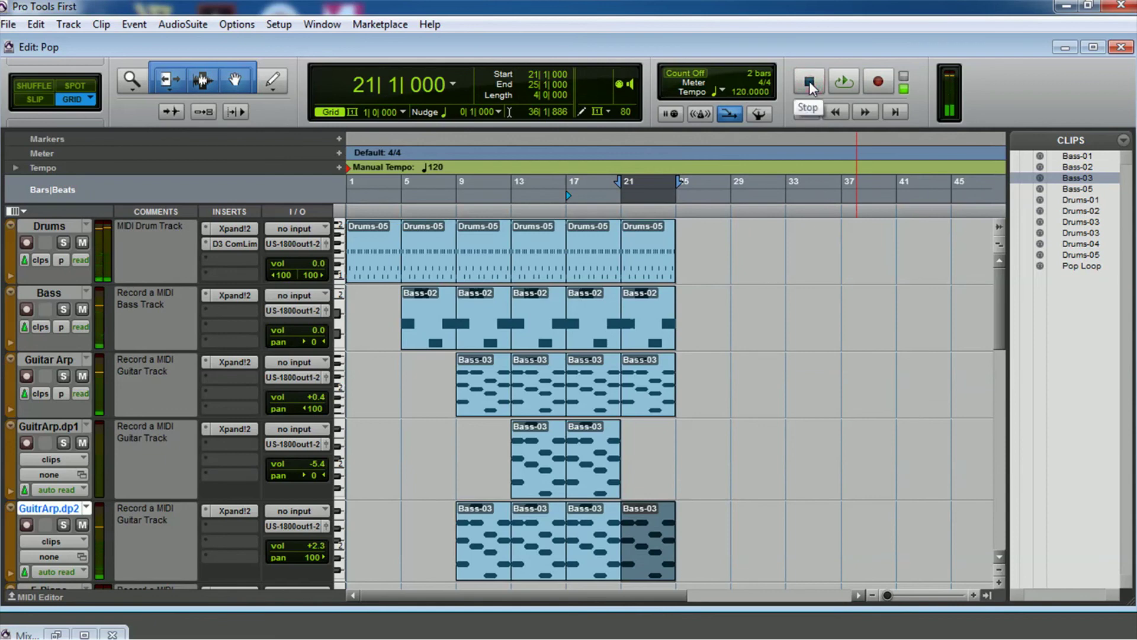